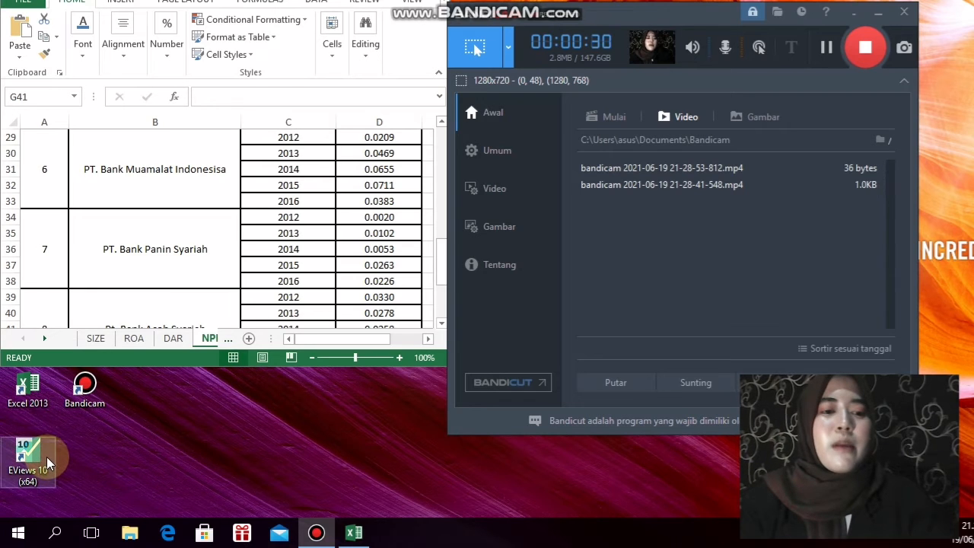
Launch EViews 10 and start a new workfile with the Balanced Panel structure type
double_click(29, 457)
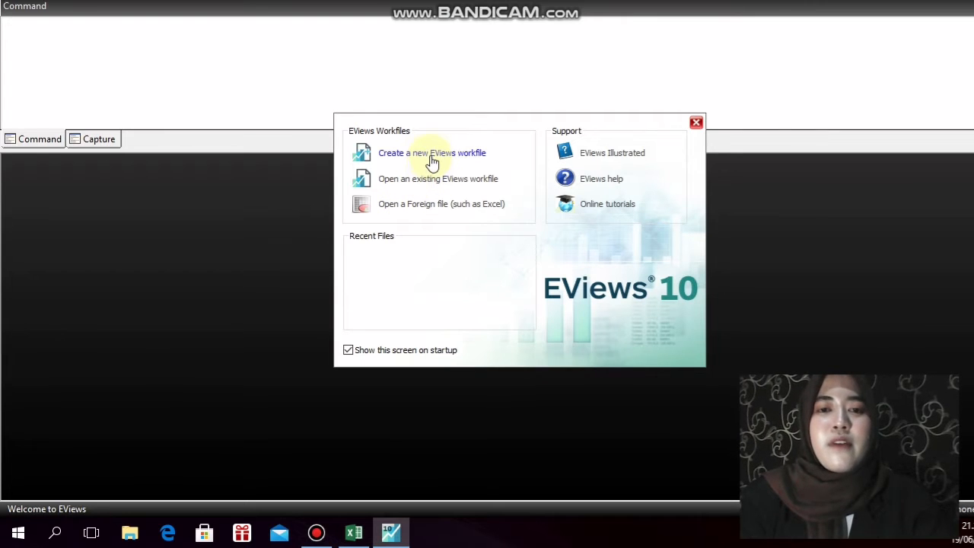
left_click(431, 155)
left_click(432, 159)
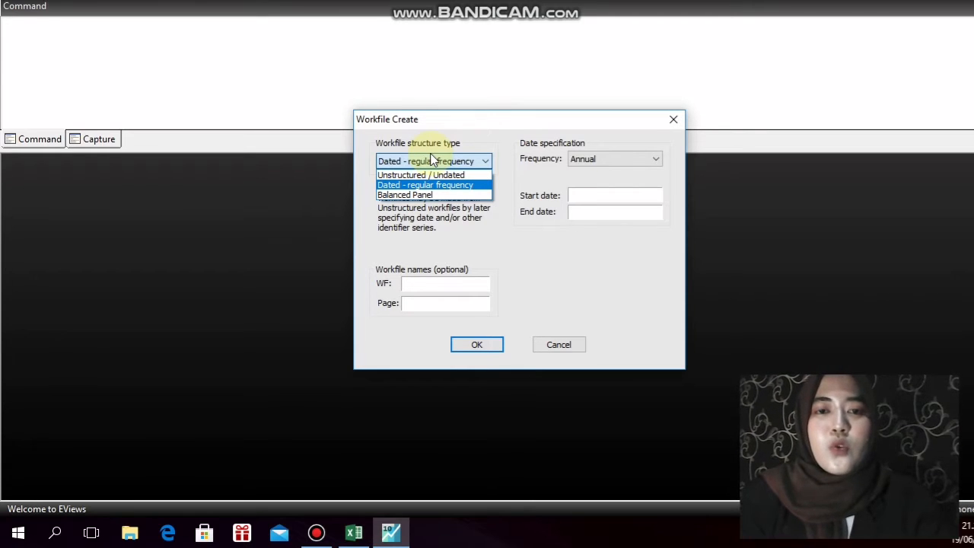
left_click(434, 194)
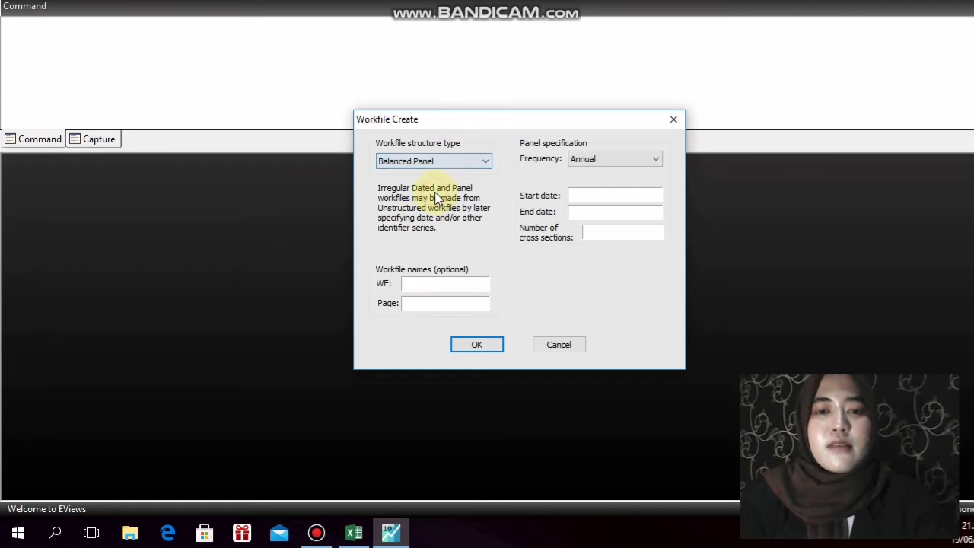
Set the panel's start date to 2012, end date to 2016 and number of cross sections to 9
left_click(578, 195)
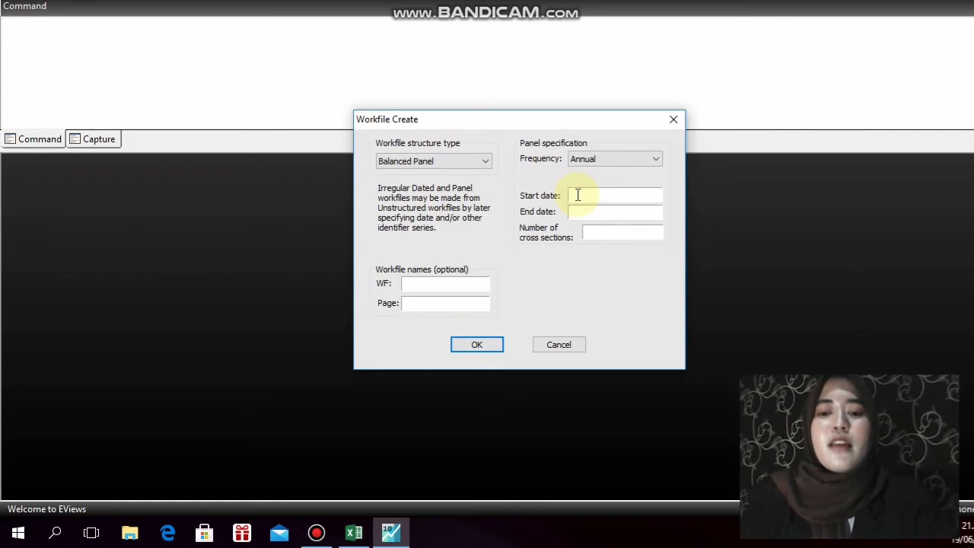
type("2012")
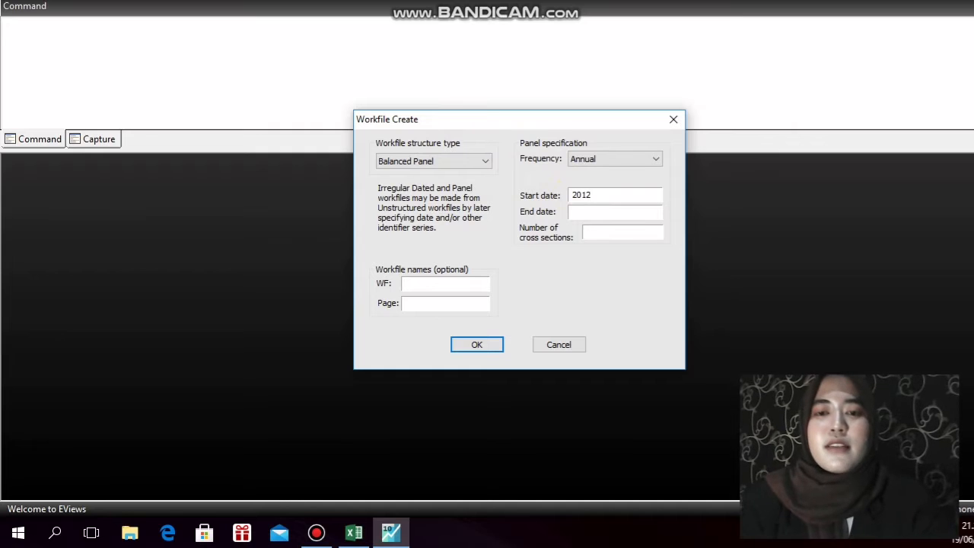
left_click(582, 211)
left_click(582, 208)
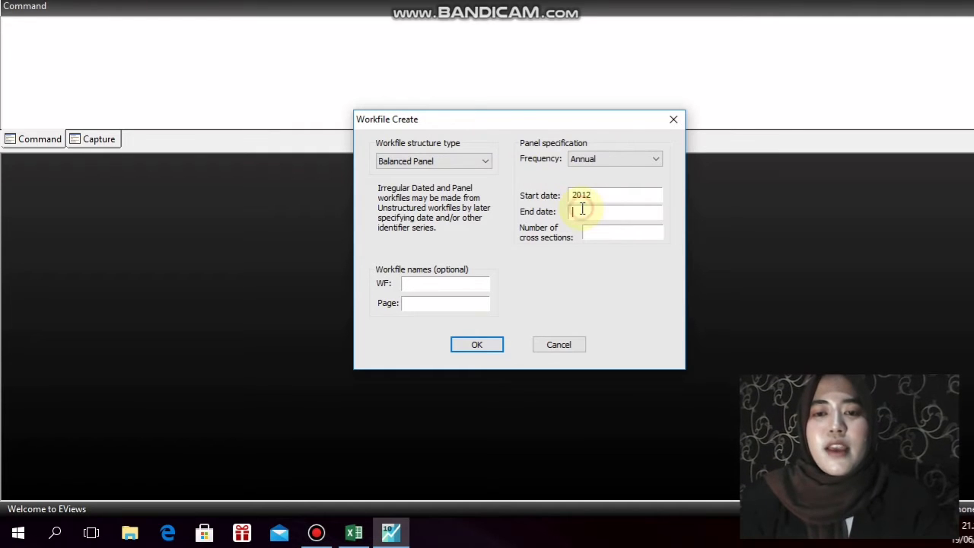
type("2016")
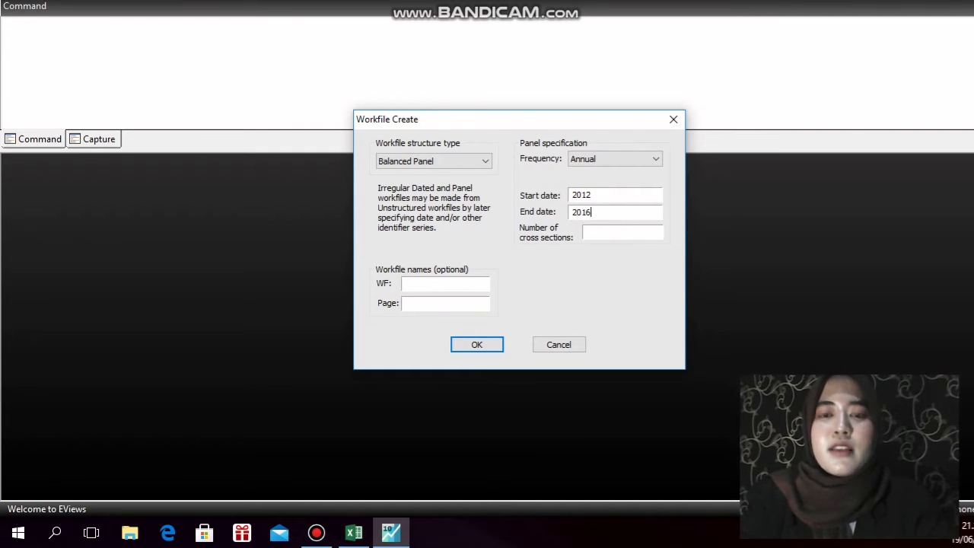
left_click(594, 232)
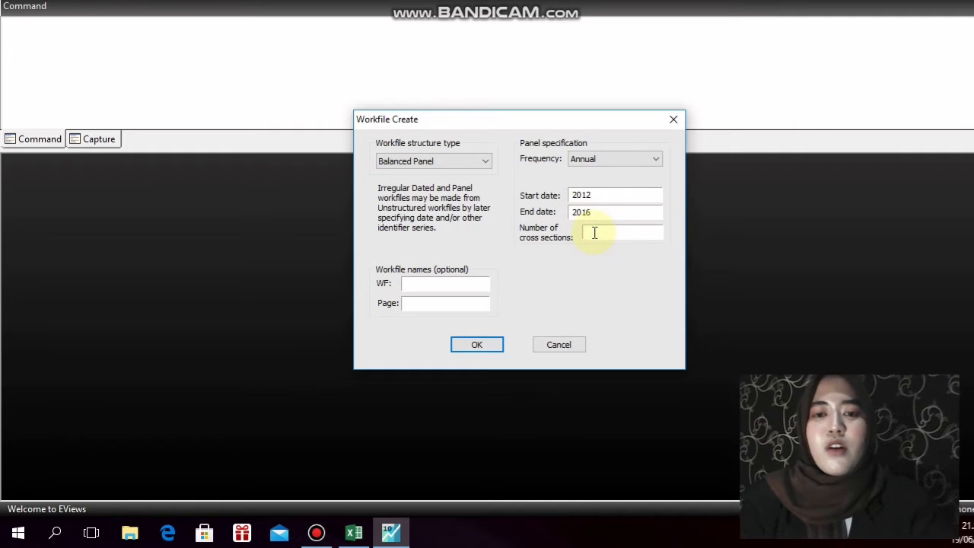
type("9")
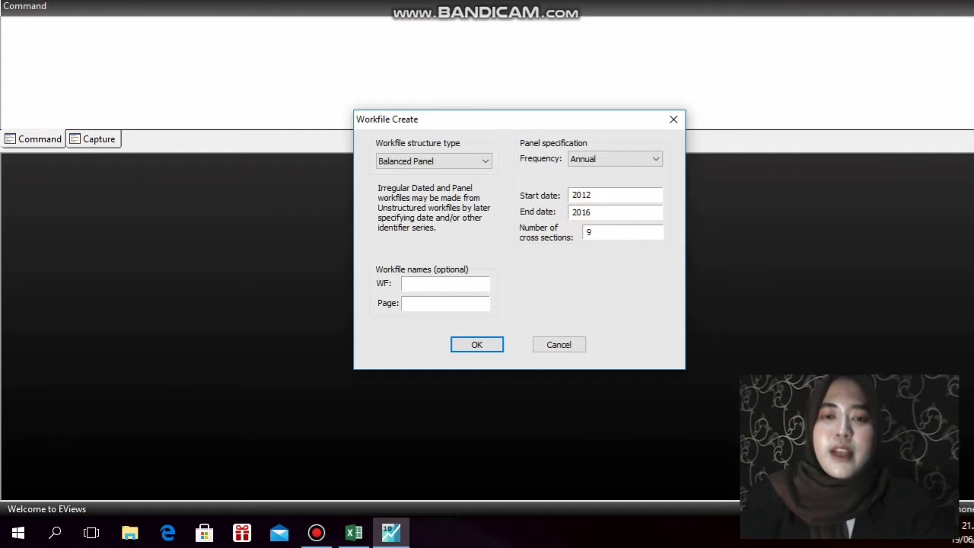
Name the workfile Data Panel and create it
left_click(464, 282)
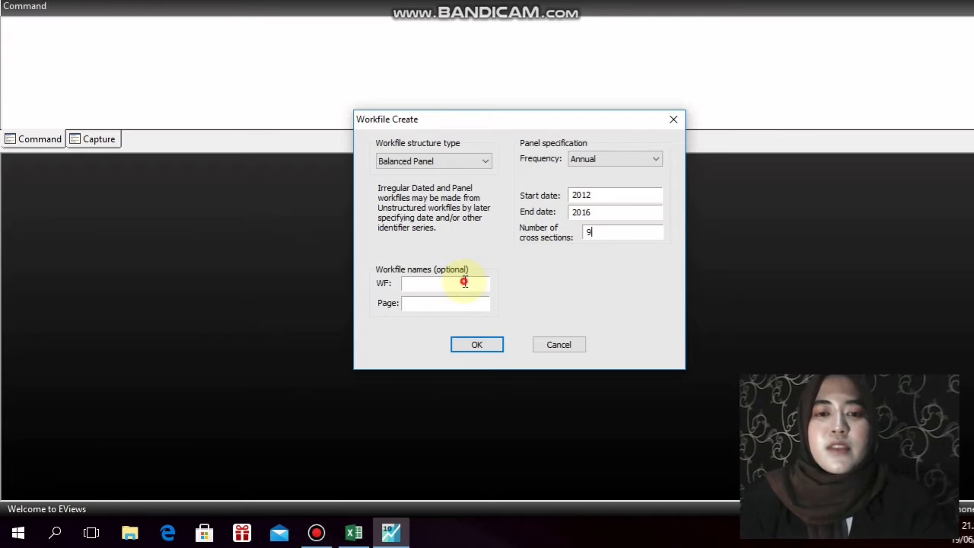
type("Data ")
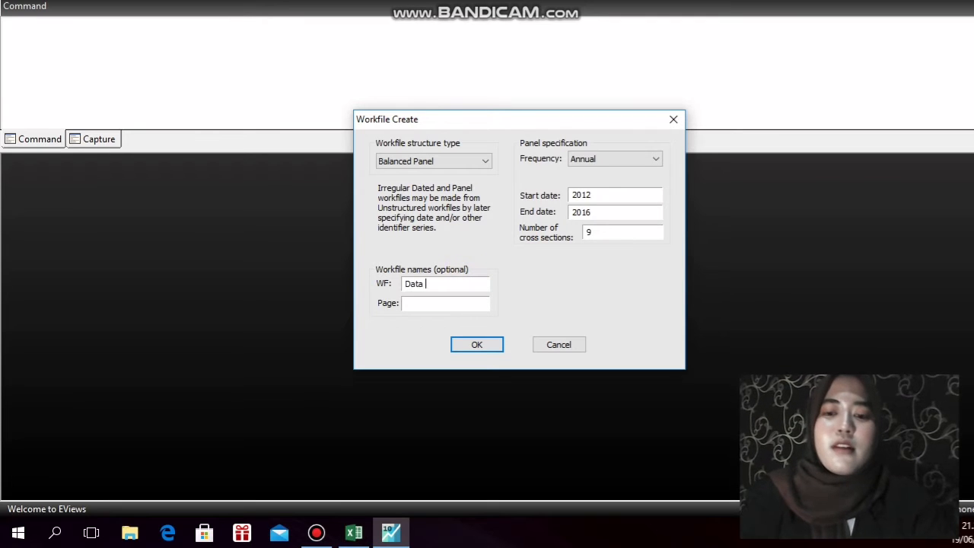
type("Panel")
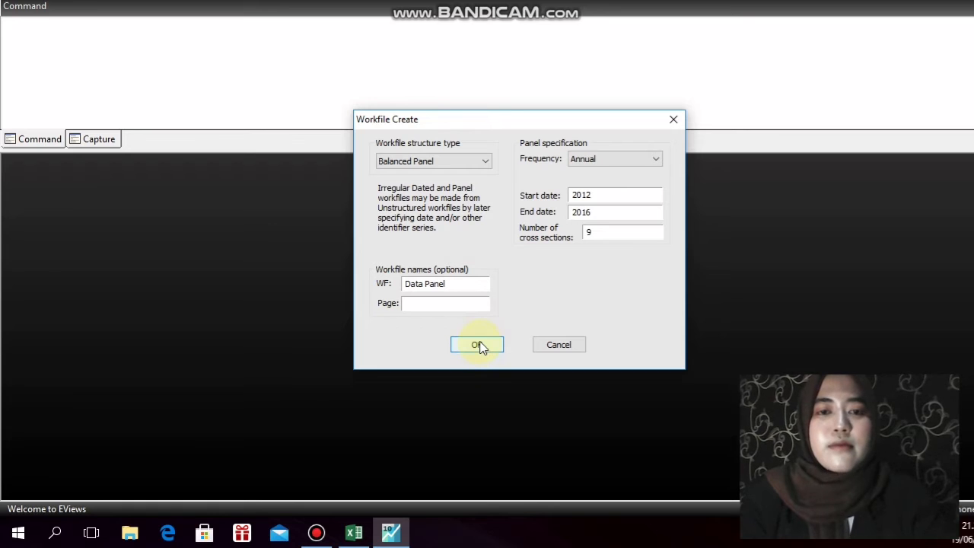
left_click(477, 346)
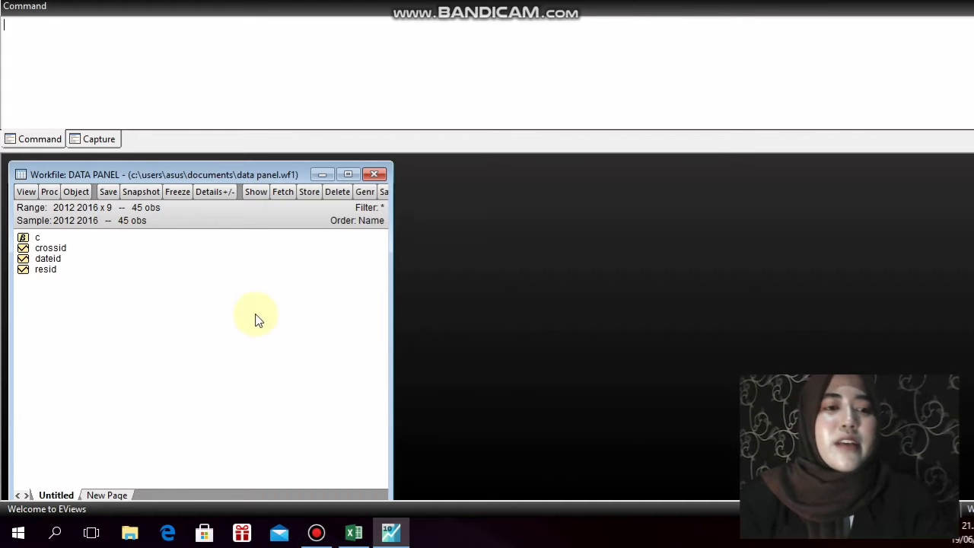
Create a new Series object named size and open its sheet
left_click(77, 192)
left_click(86, 209)
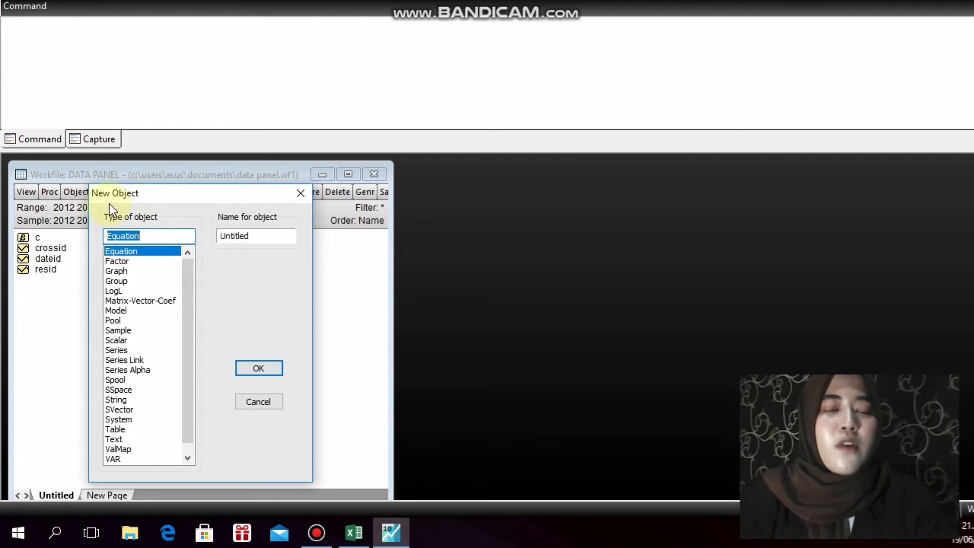
left_click(121, 352)
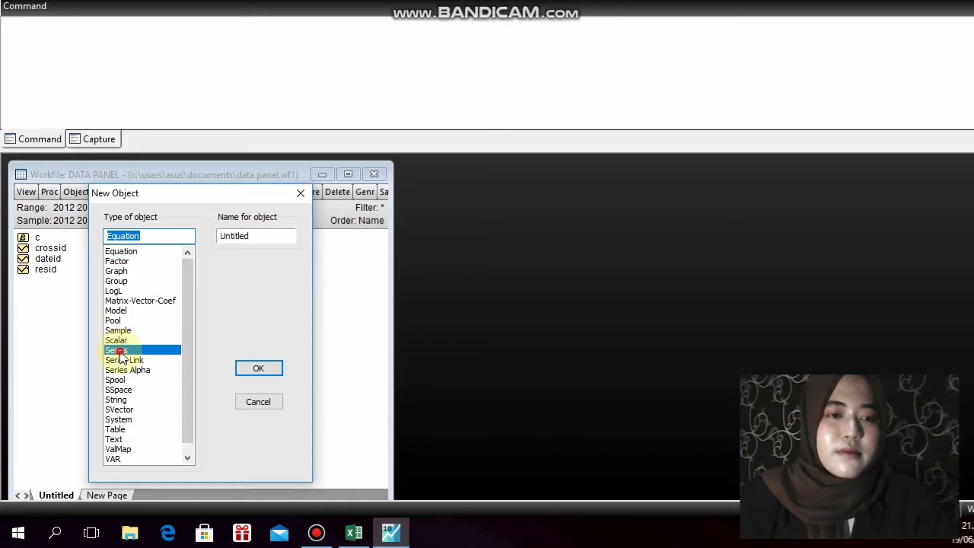
double_click(264, 238)
key("BackSpace")
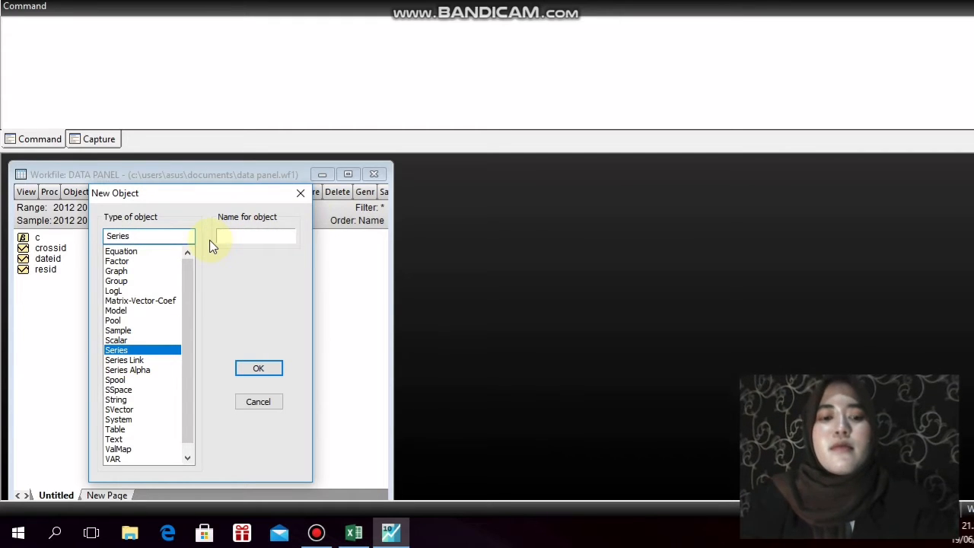
type("size")
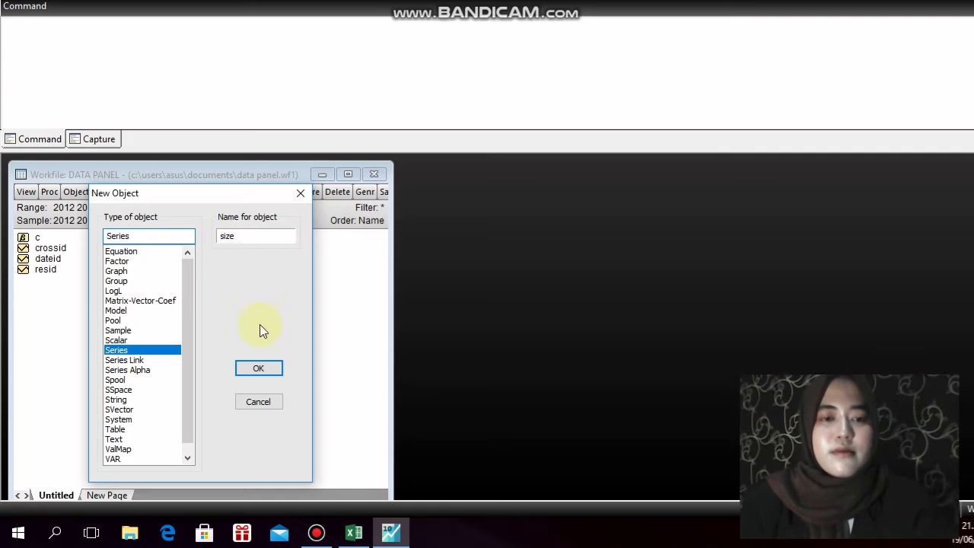
left_click(260, 365)
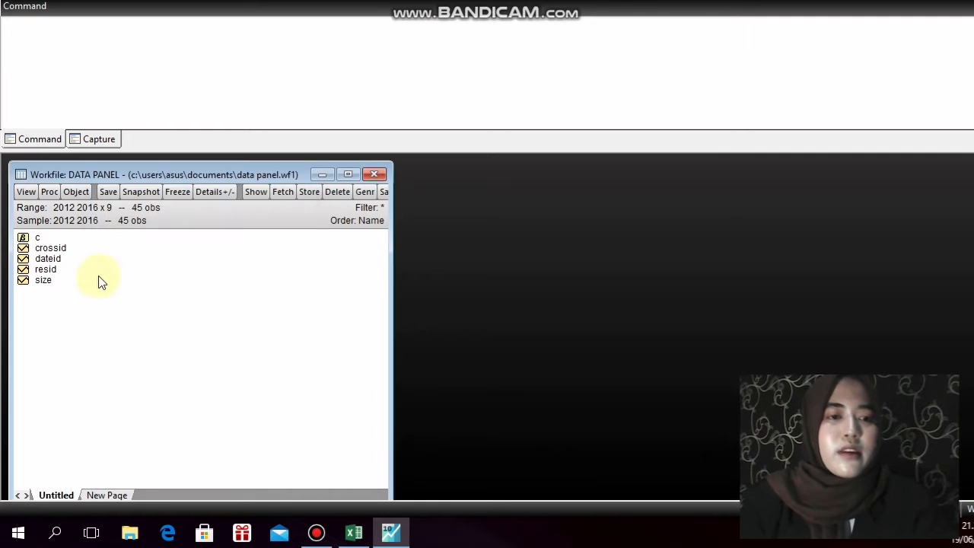
double_click(59, 282)
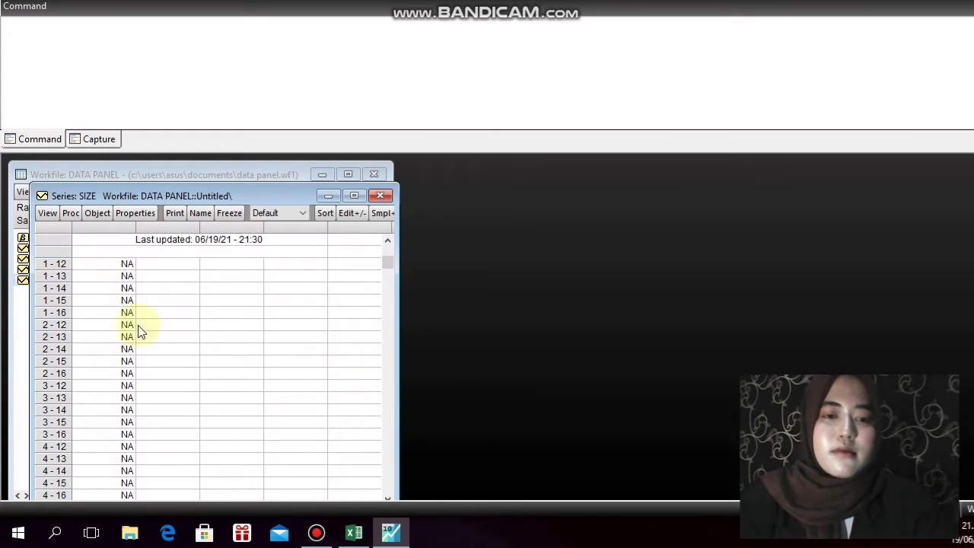
Switch to Excel and copy the SIZE values in D4:D48 of the SIZE sheet
left_click(356, 532)
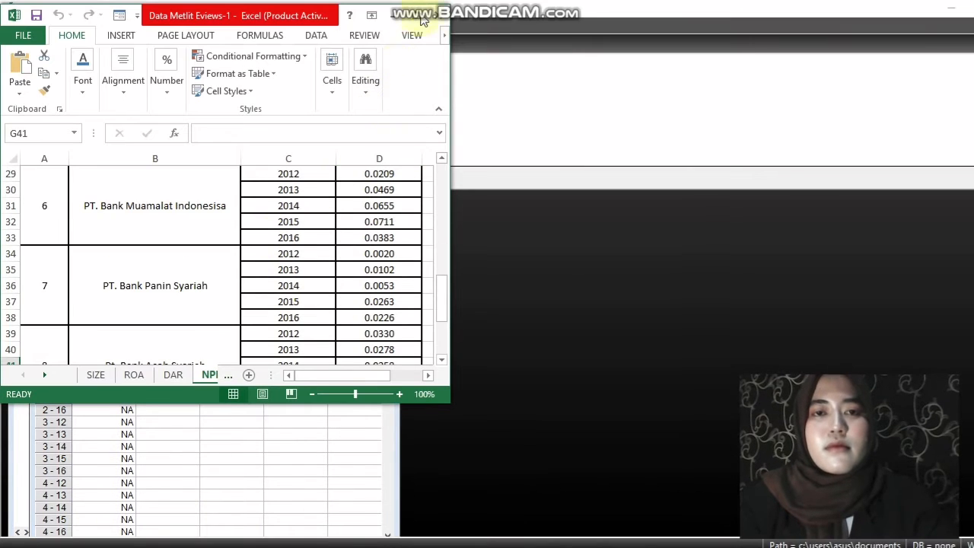
left_click(423, 16)
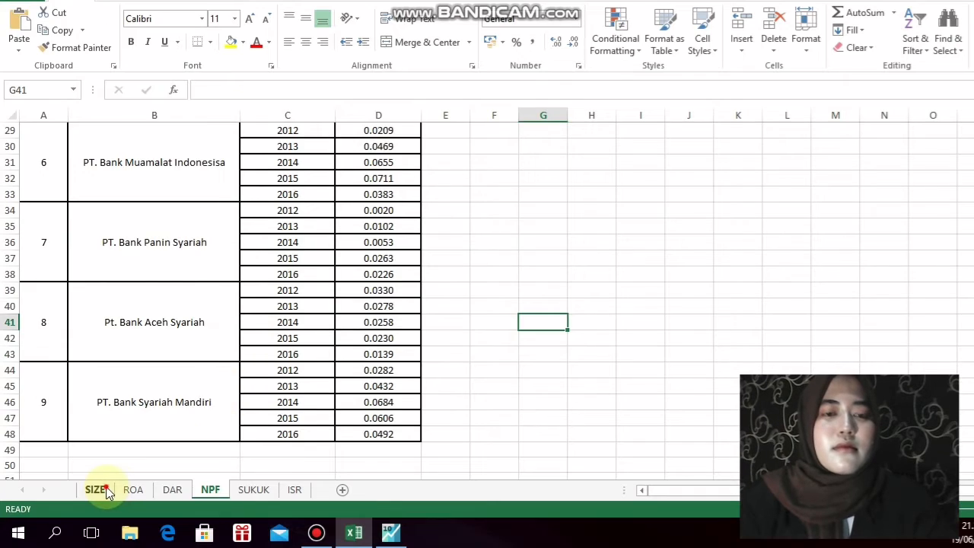
left_click(104, 525)
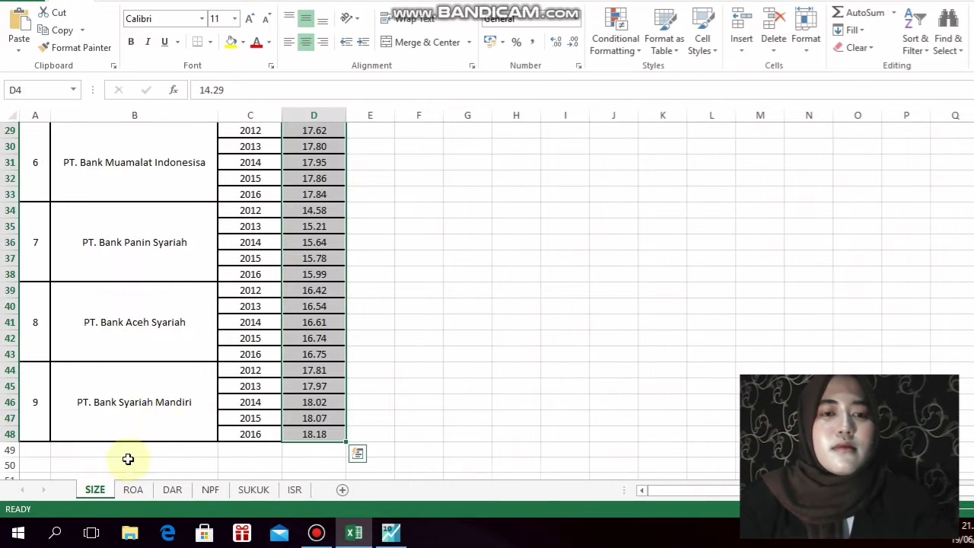
right_click(314, 226)
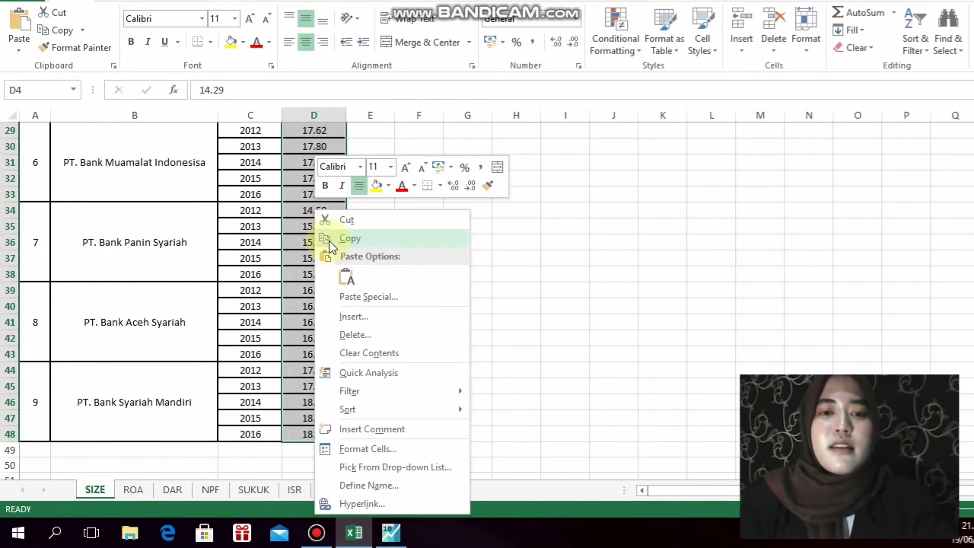
left_click(341, 237)
scroll(328, 241, "up", 9)
Back in EViews, paste the copied values into the size series from observation 1 - 12, and save the workfile
key("alt+Tab")
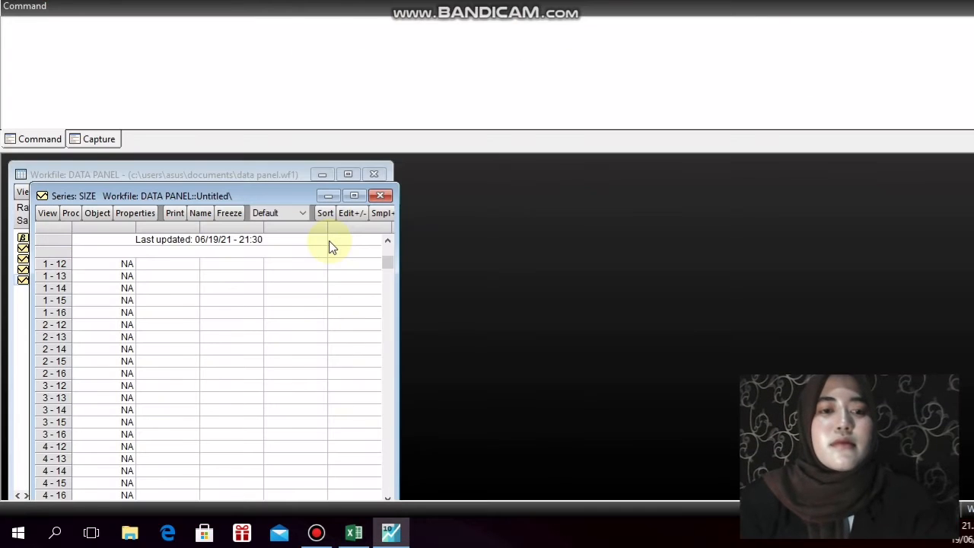
left_click(350, 212)
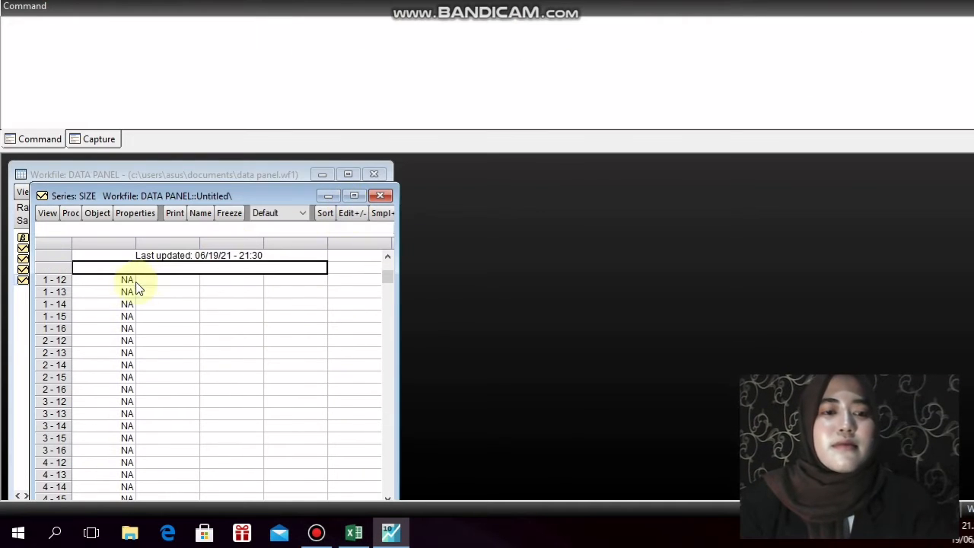
left_click(127, 280)
key("ctrl+v")
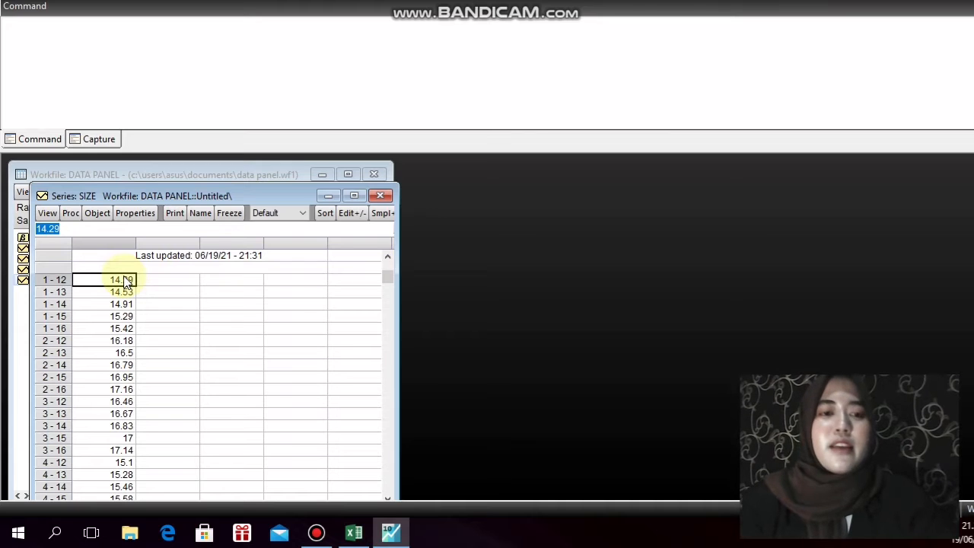
left_click(379, 196)
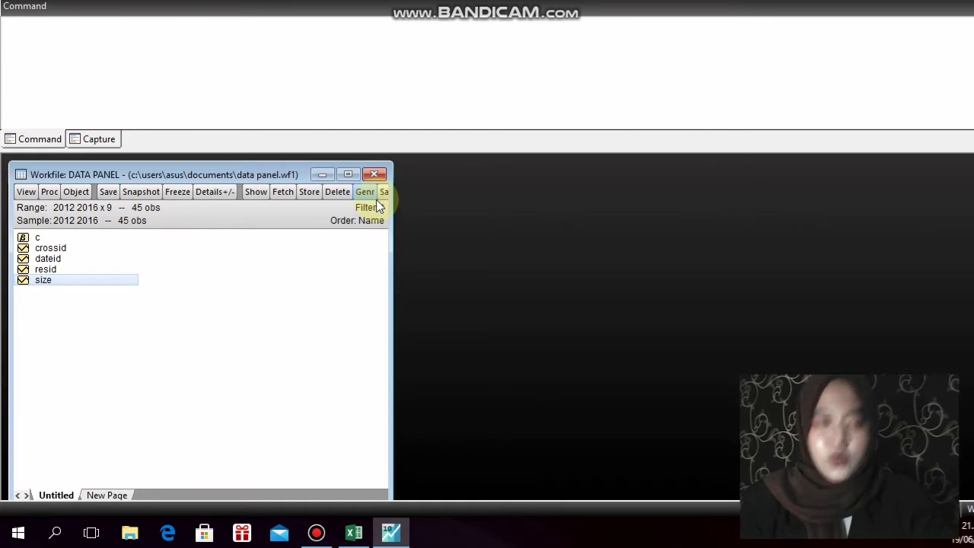
left_click(107, 192)
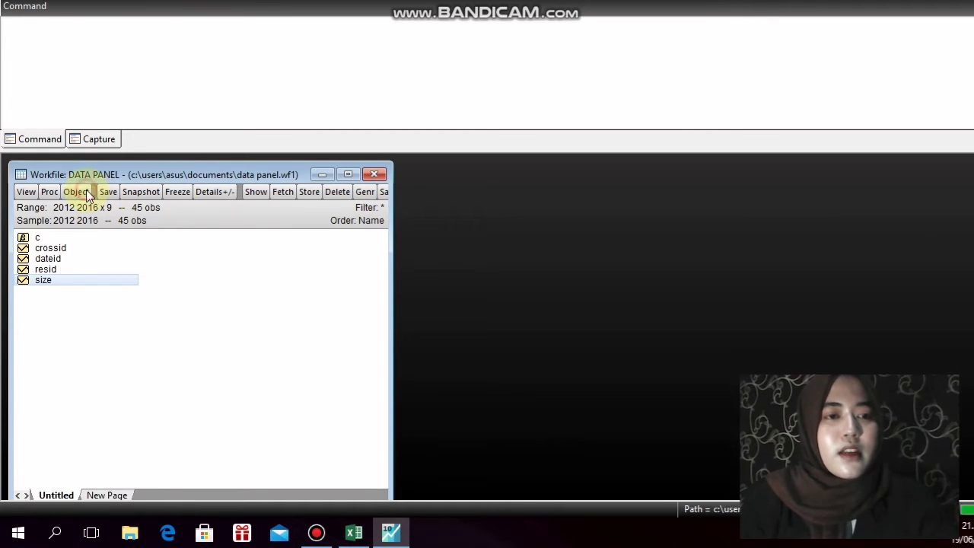
Create a new Series object named roa and open its sheet
left_click(86, 189)
left_click(94, 205)
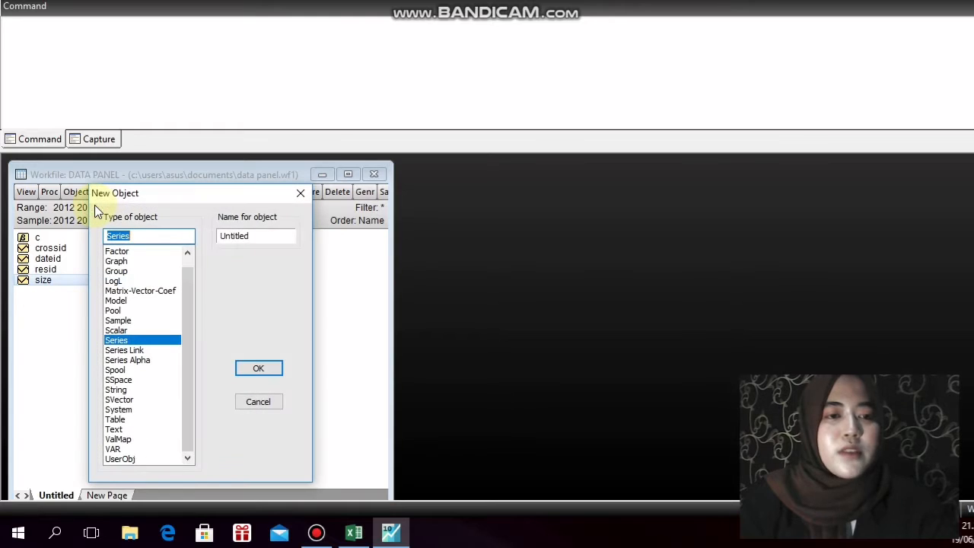
left_click_drag(261, 235, 202, 239)
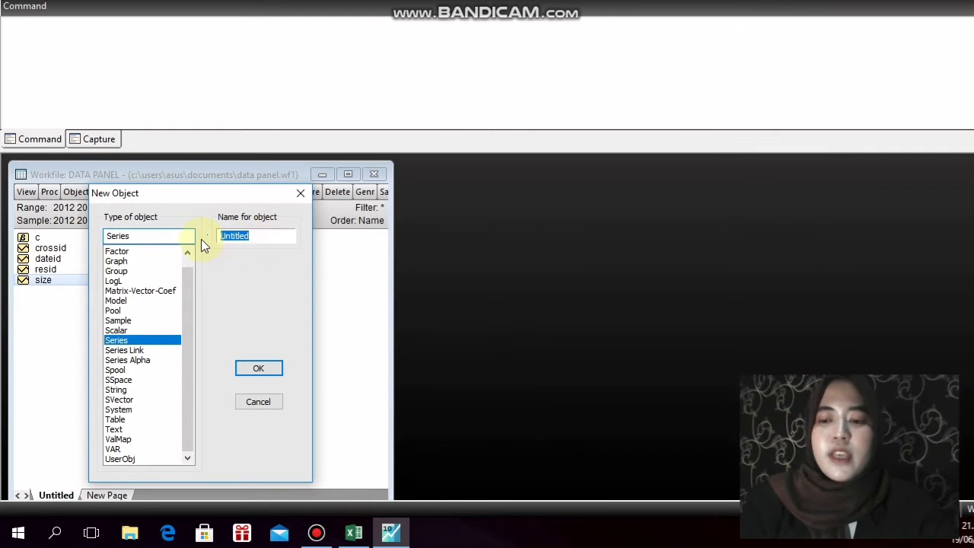
type("roa")
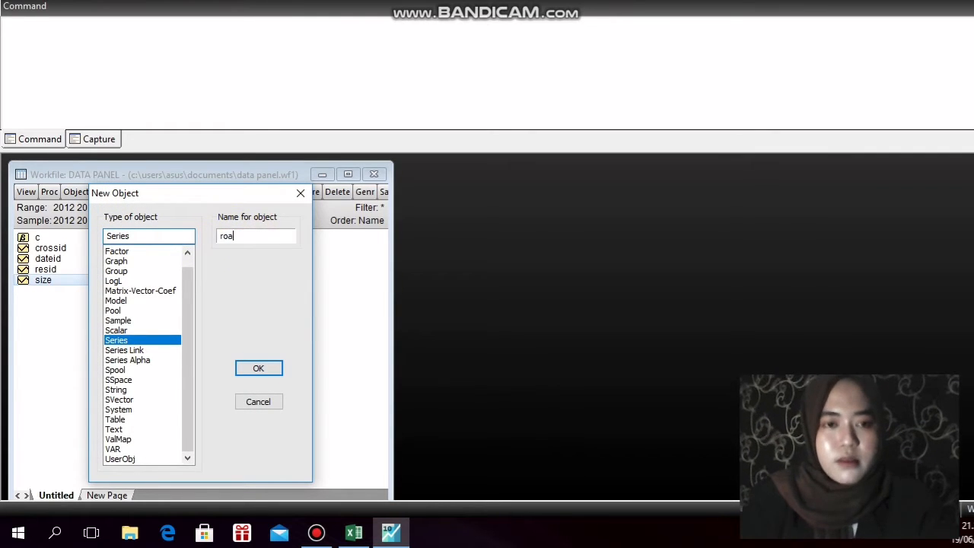
left_click(258, 370)
double_click(61, 271)
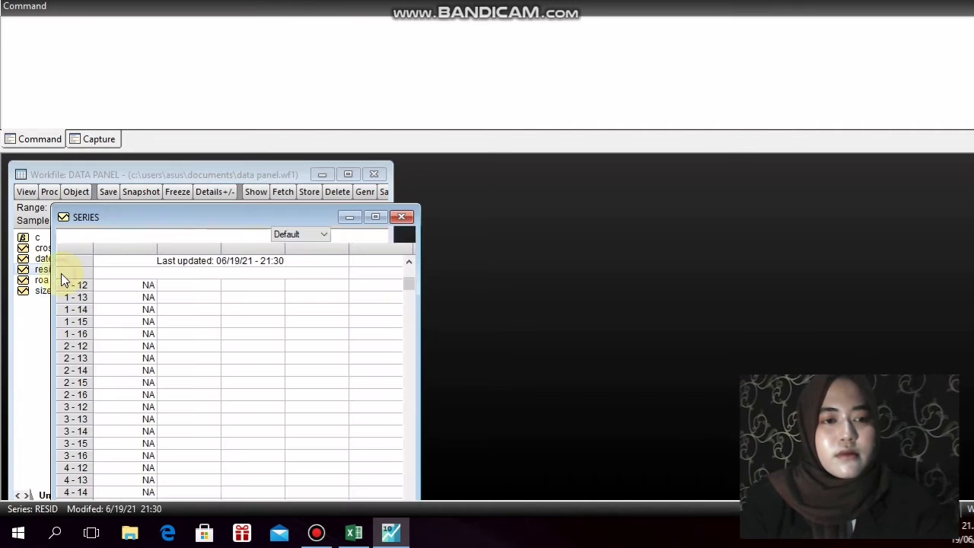
double_click(42, 281)
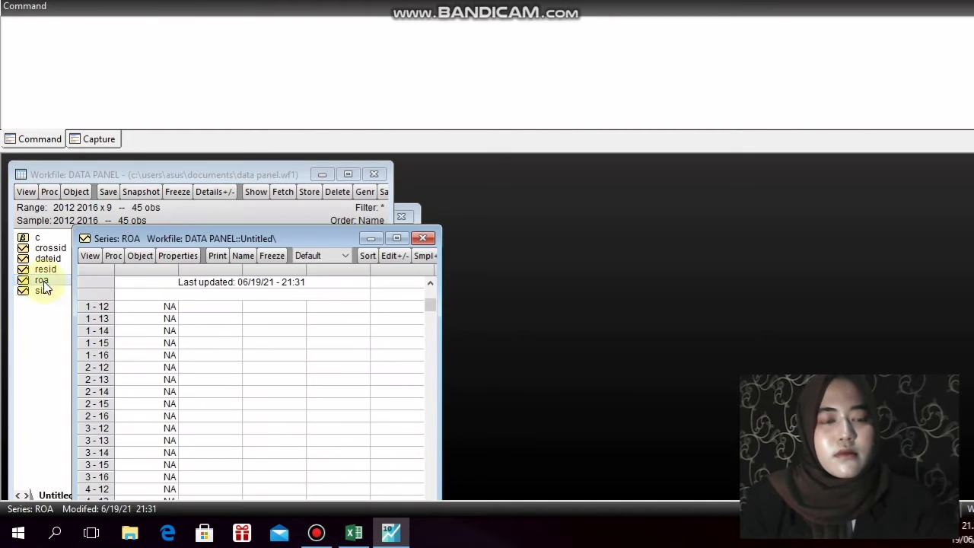
Switch to Excel and copy the ROA values in D4:D48 of the ROA sheet
left_click(354, 532)
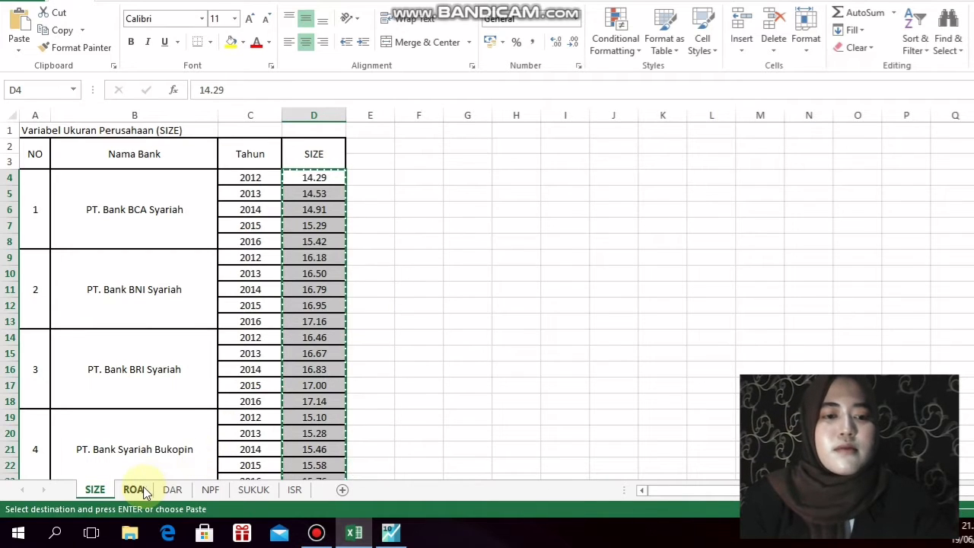
left_click(133, 490)
right_click(308, 183)
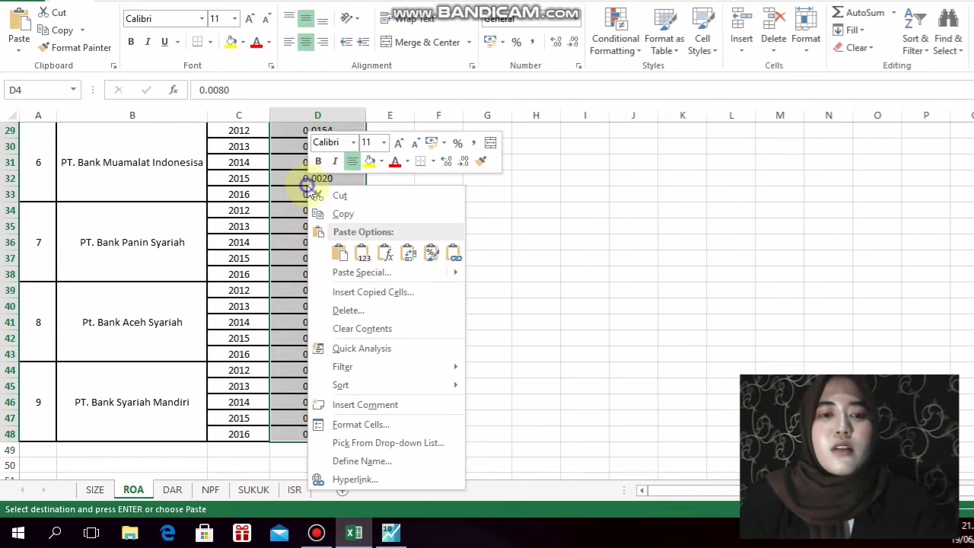
left_click(332, 215)
scroll(332, 217, "up", 9)
Back in EViews, paste the copied values into the roa series from observation 1 - 12, and close its sheet
key("alt+Tab")
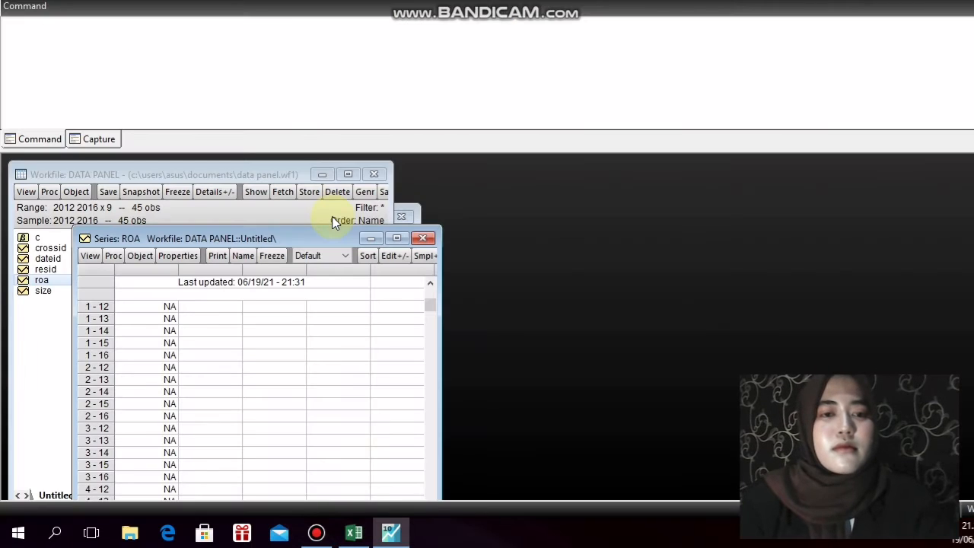
left_click(394, 256)
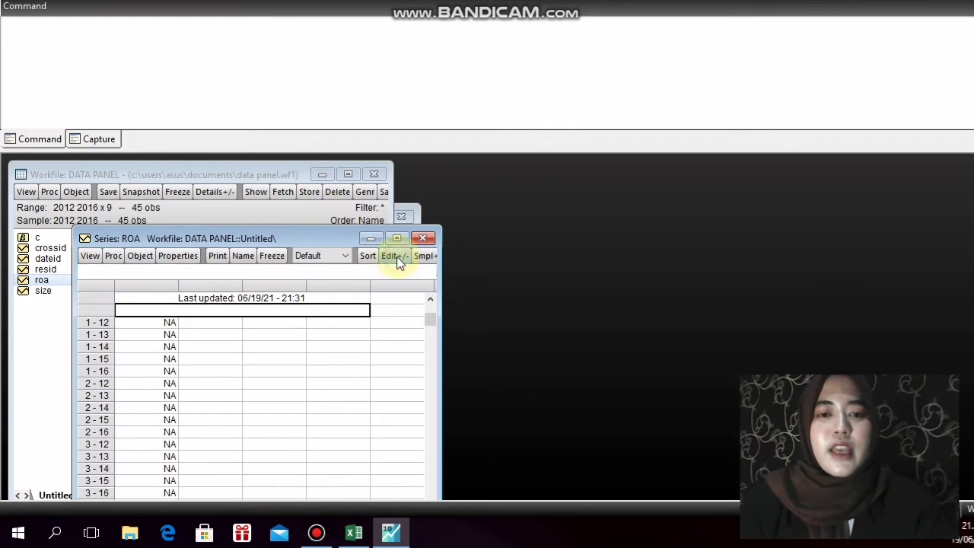
left_click(134, 326)
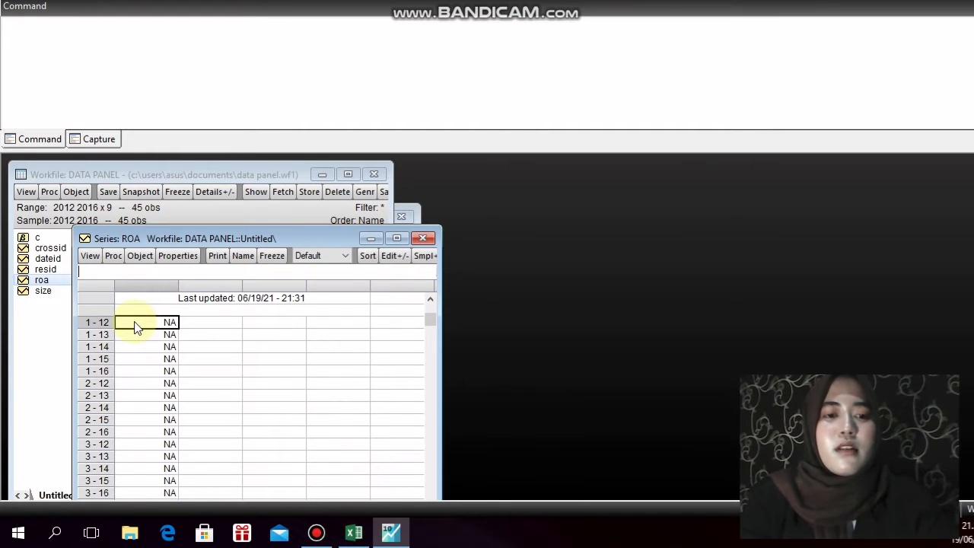
key("ctrl+v")
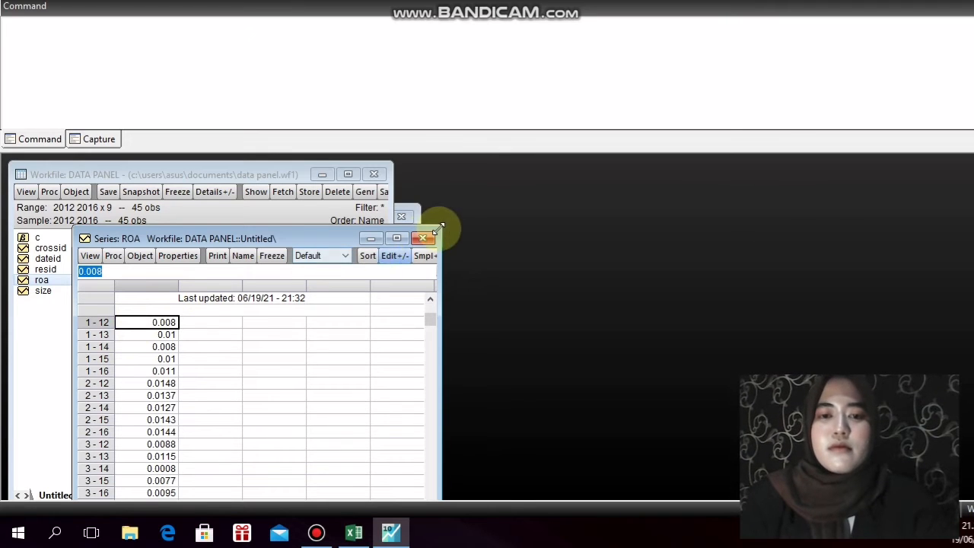
left_click(424, 239)
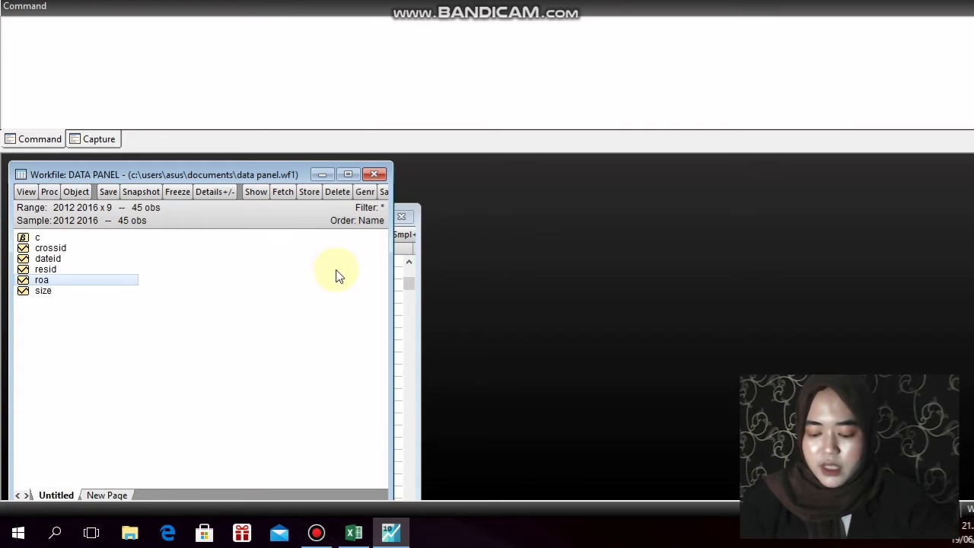
Create a new Series object named dar and open its sheet
left_click(81, 192)
left_click(89, 210)
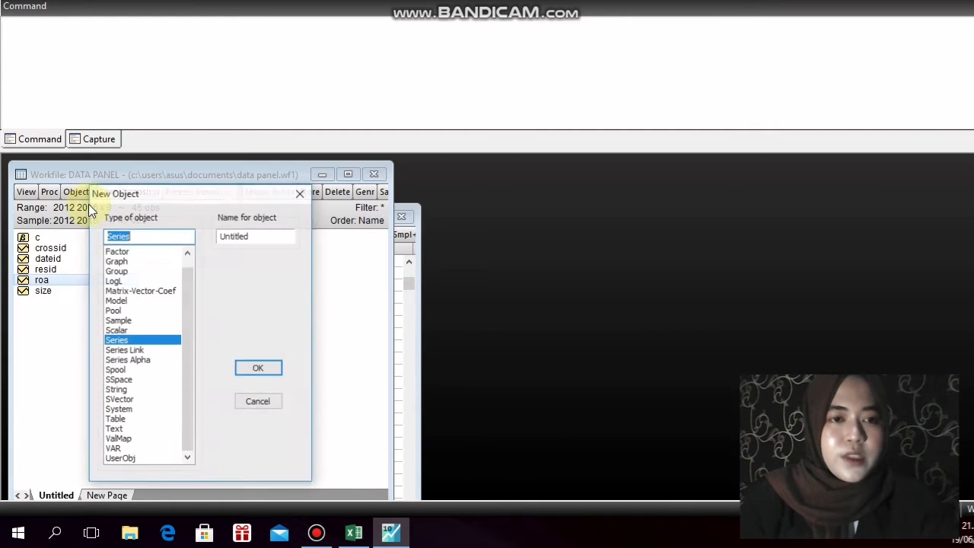
left_click_drag(256, 238, 217, 238)
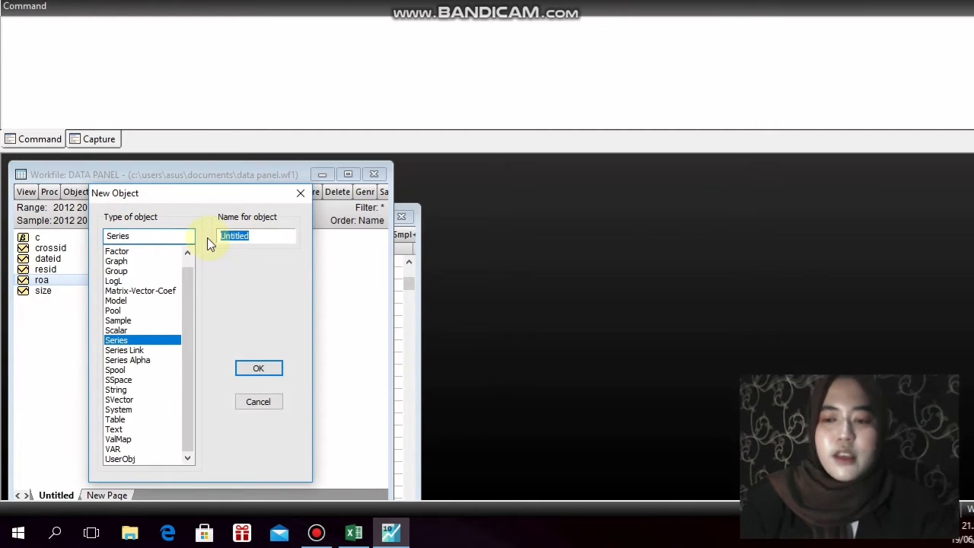
type("dar")
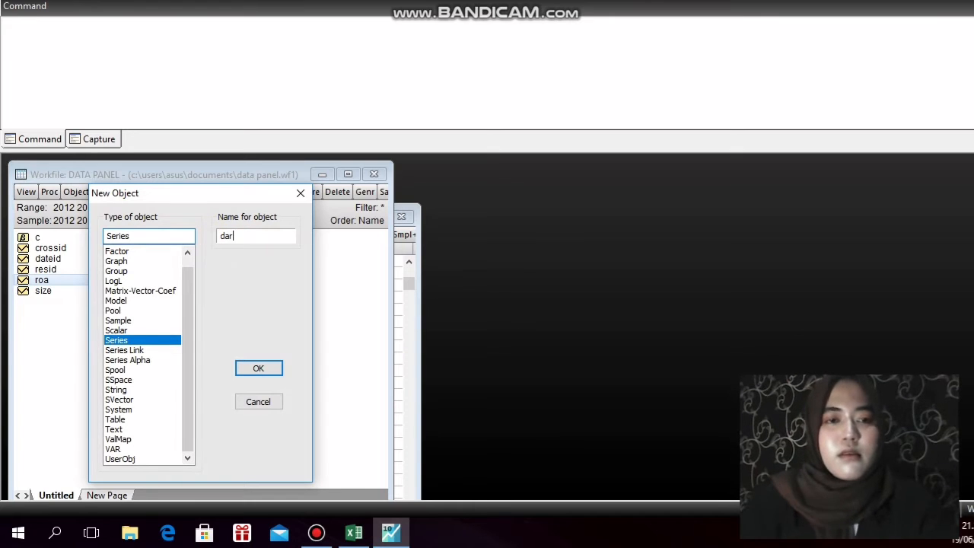
key("Return")
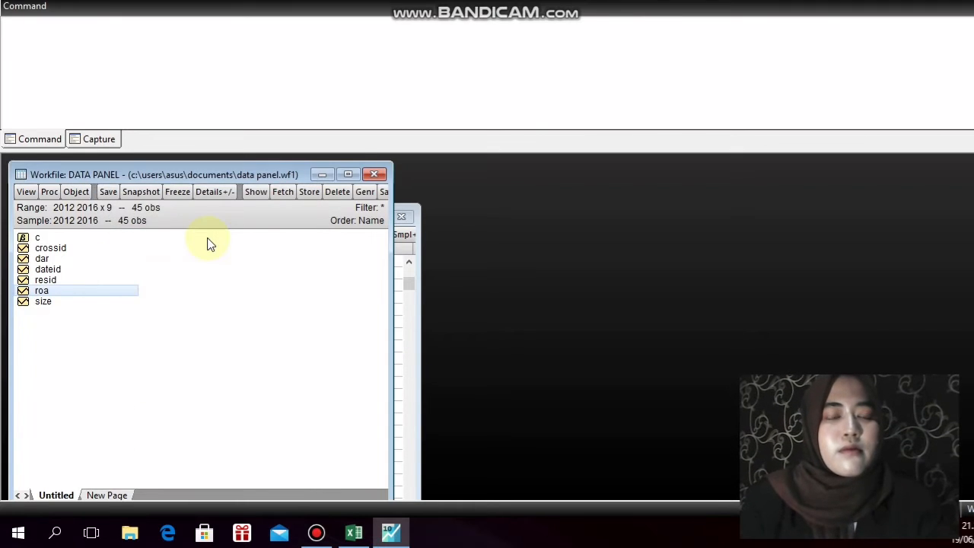
double_click(64, 259)
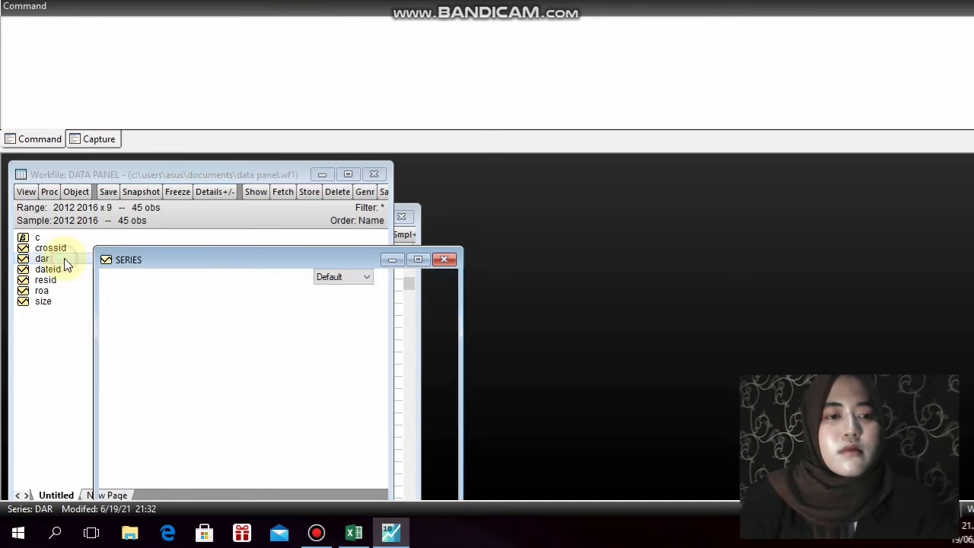
Switch to Excel and copy the DAR values in D4:D48 of the DAR sheet
left_click(348, 536)
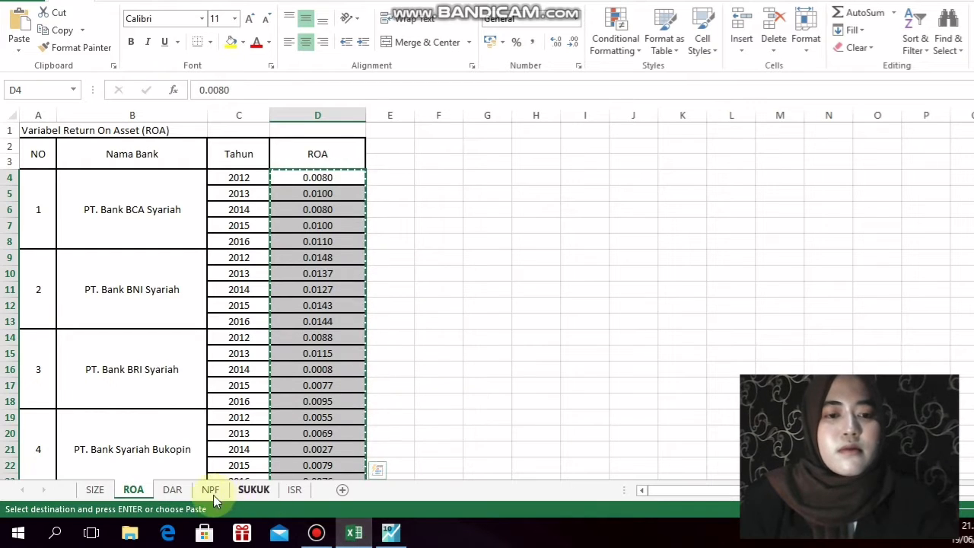
left_click(174, 489)
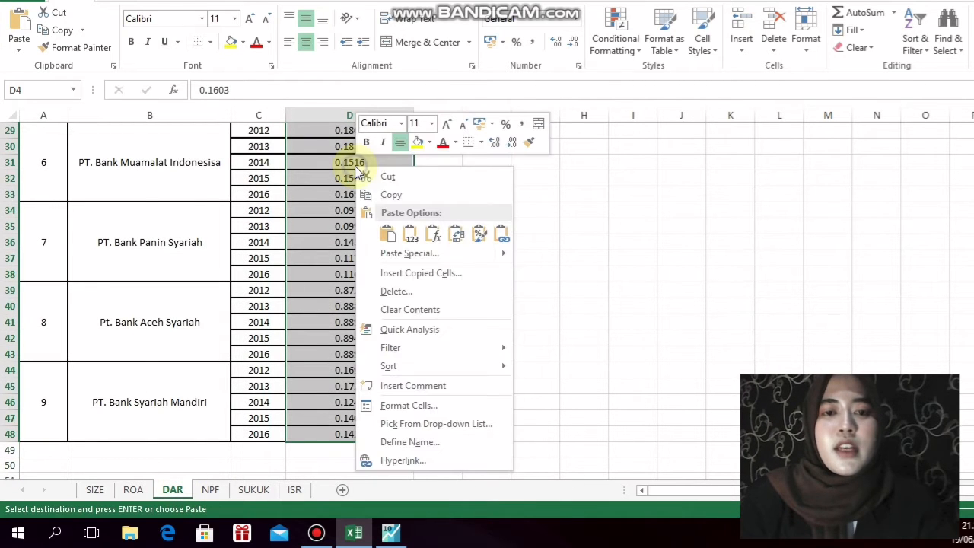
left_click(385, 195)
scroll(370, 196, "up", 9)
Back in EViews, paste the copied values into the dar series from observation 1 - 12, and close its sheet
key("alt+Tab")
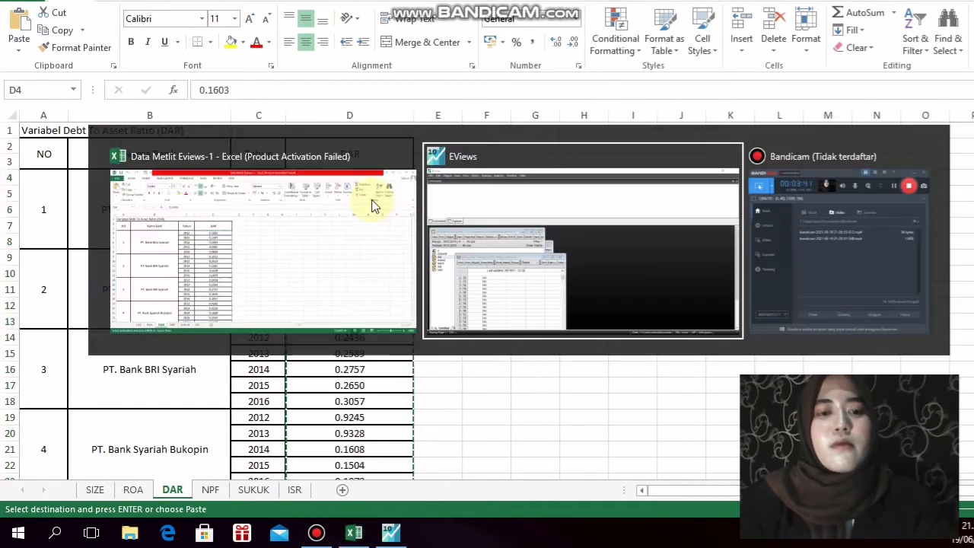
left_click(412, 278)
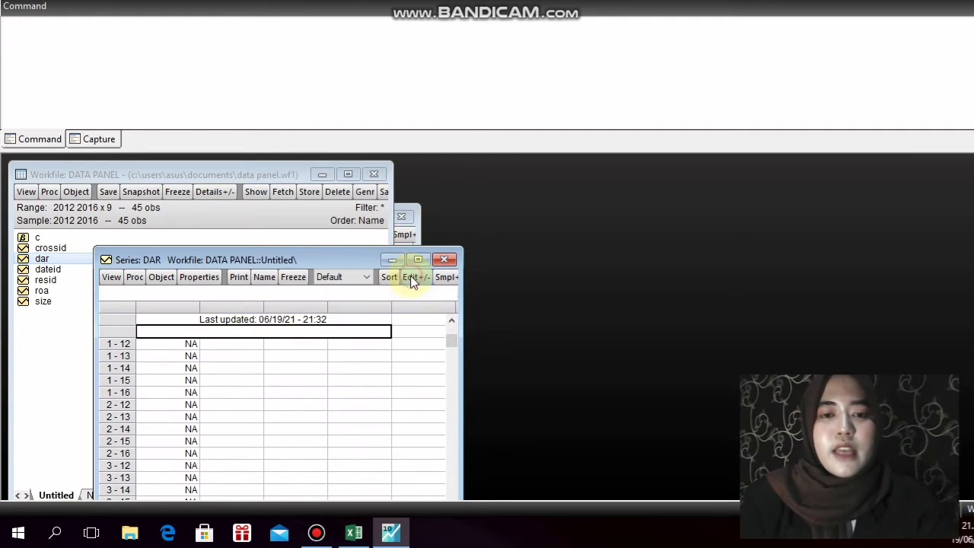
left_click(191, 344)
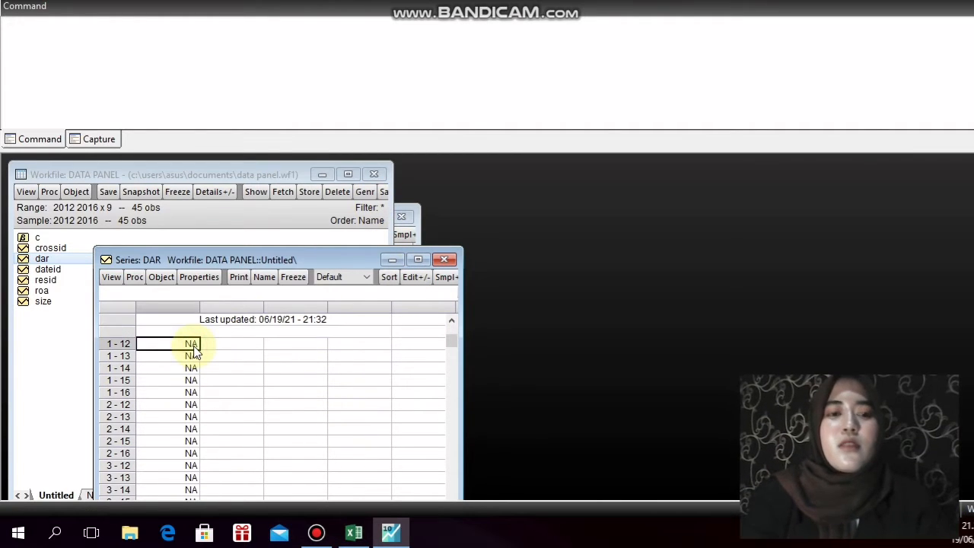
key("ctrl+v")
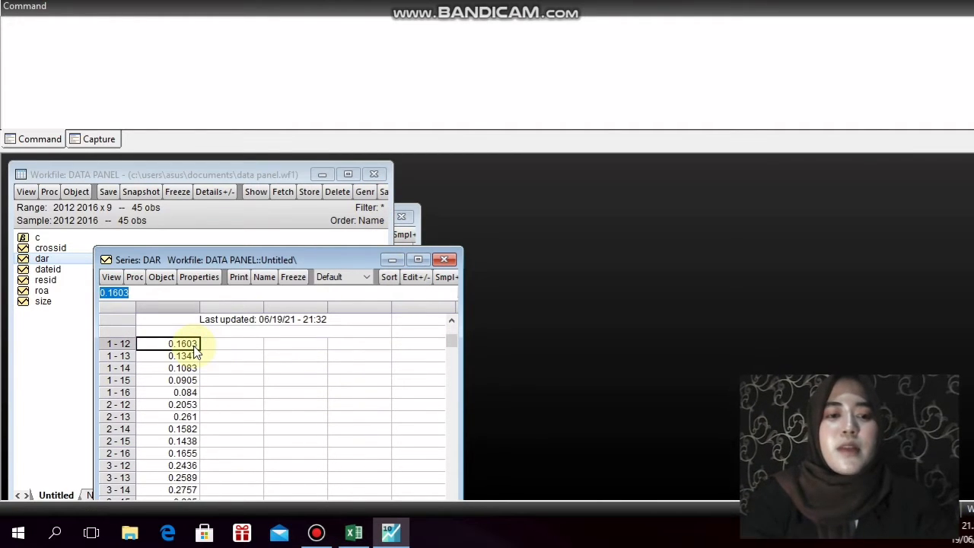
left_click(444, 260)
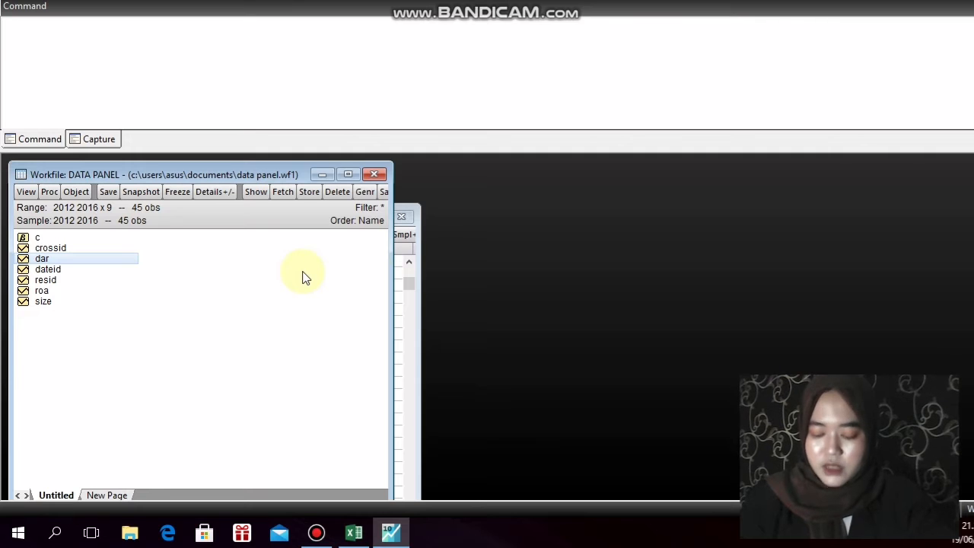
Create a new Series object named npf and open its sheet
left_click(83, 194)
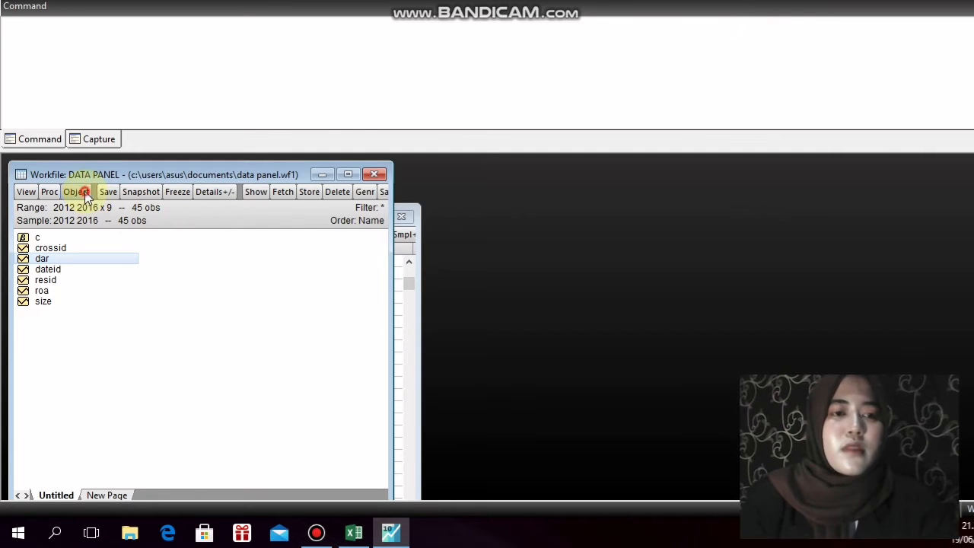
left_click(95, 207)
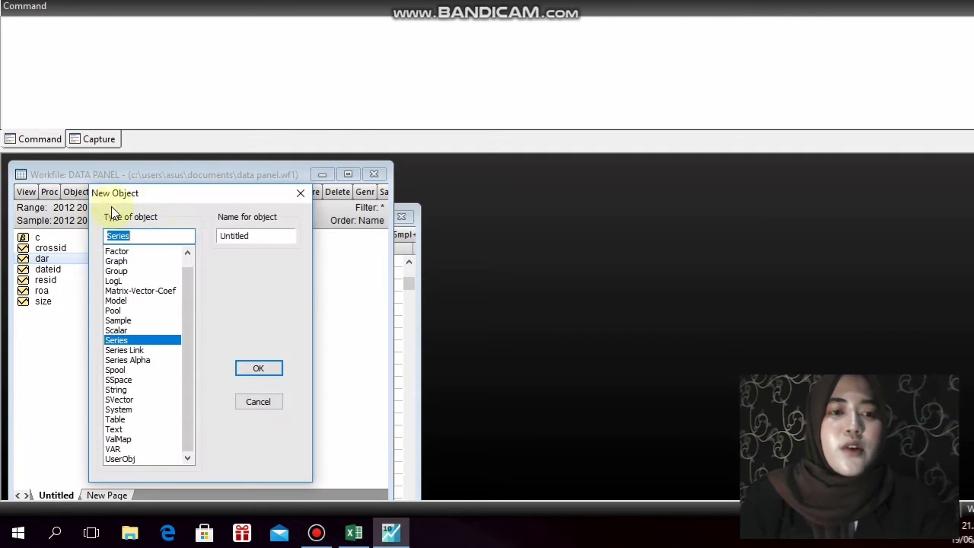
double_click(256, 235)
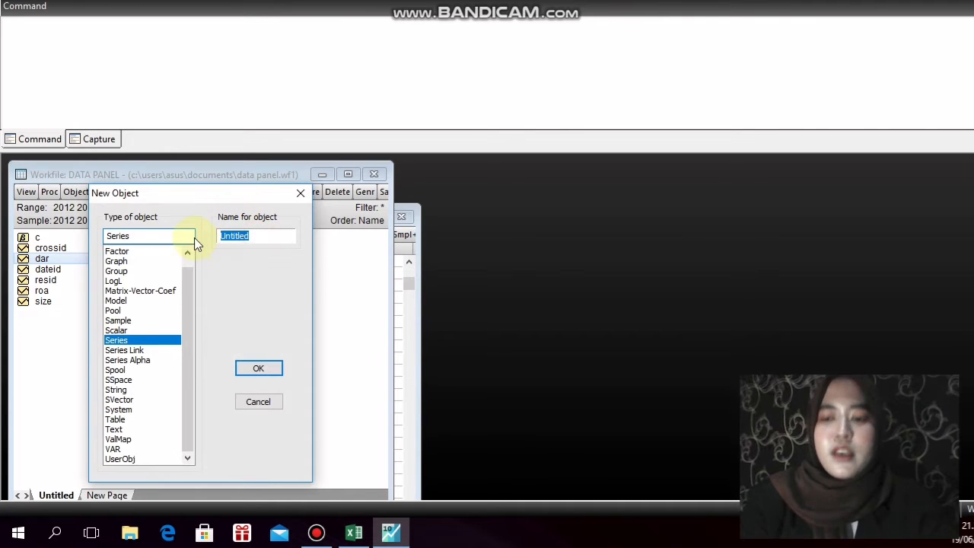
key("BackSpace")
type("npf")
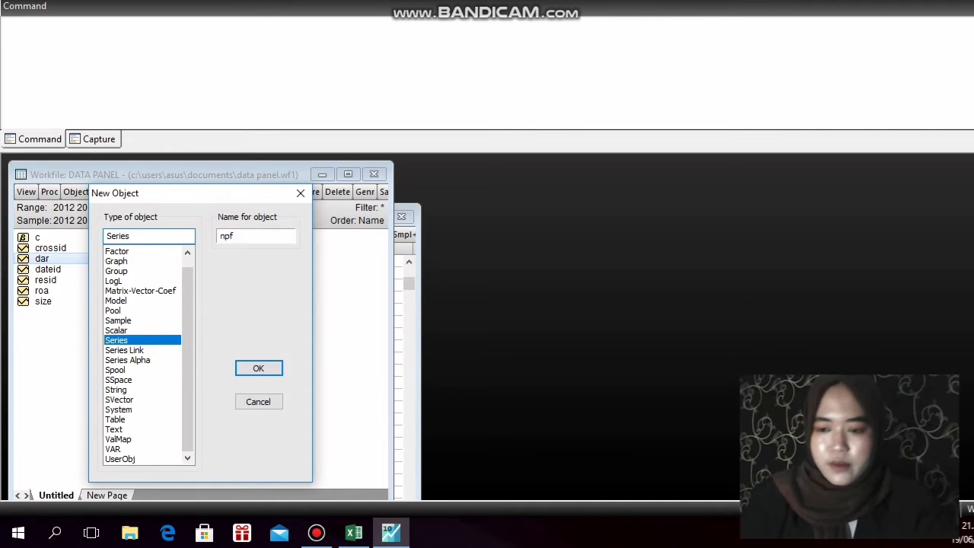
key("Return")
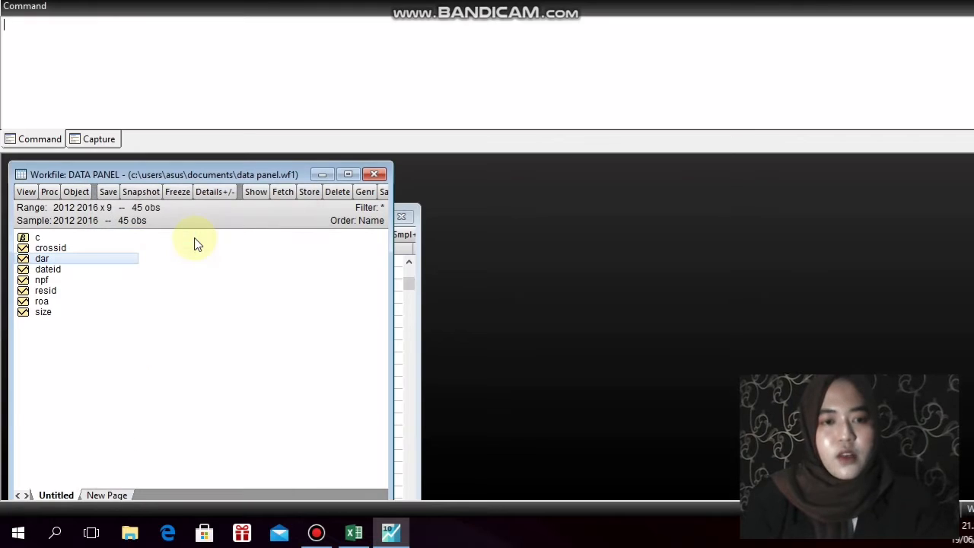
left_click(55, 281)
double_click(55, 282)
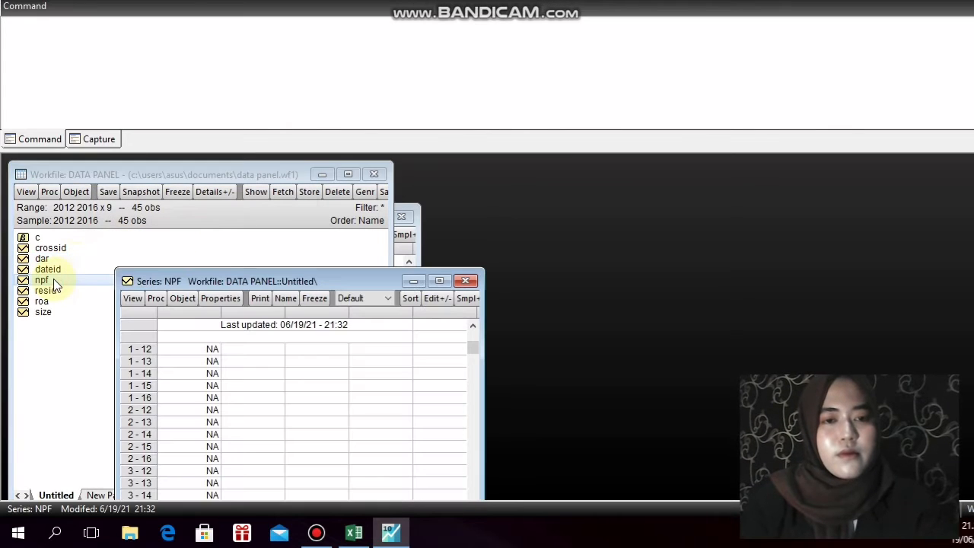
Switch to Excel and copy all banks' 2012–2016 NPF values in column D of the NPF sheet
left_click(354, 533)
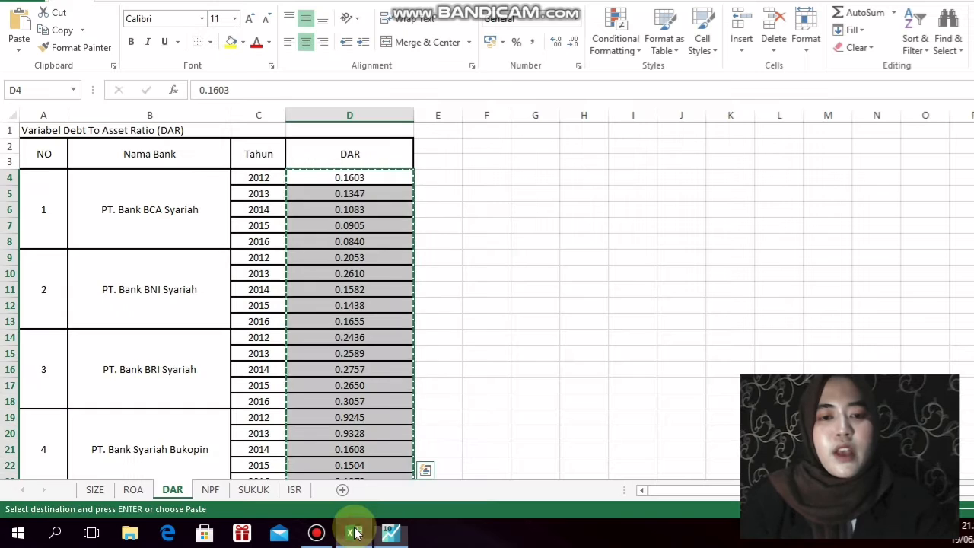
left_click(217, 495)
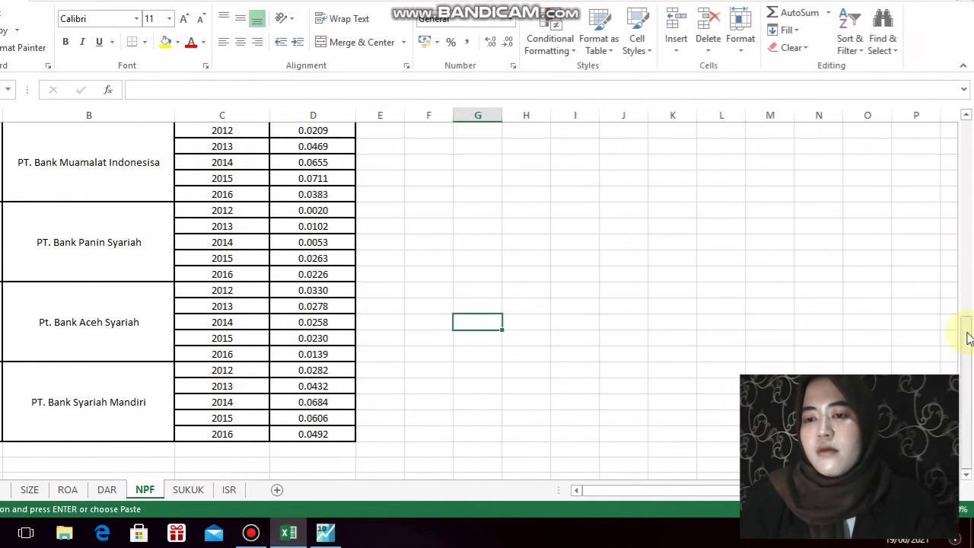
left_click_drag(968, 336, 961, 141)
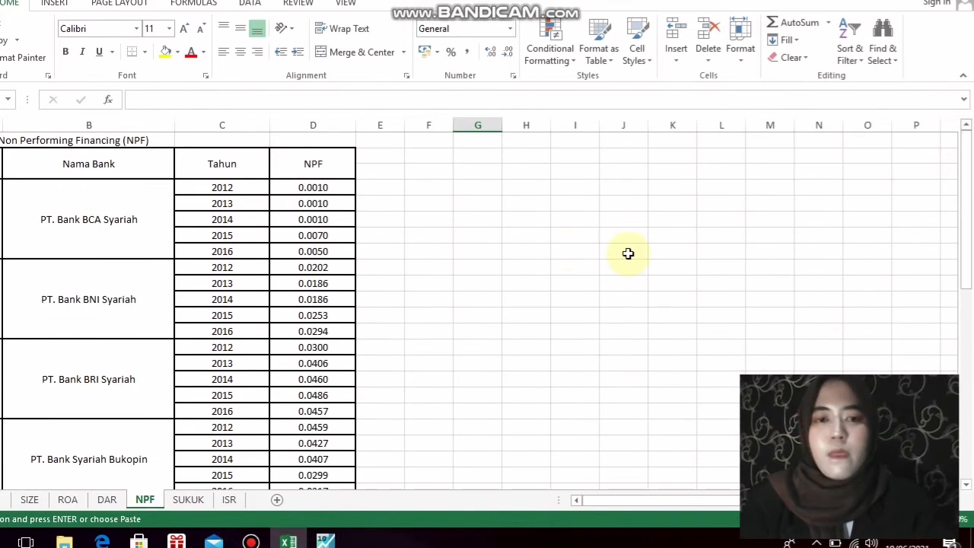
left_click_drag(341, 187, 311, 416)
right_click(312, 316)
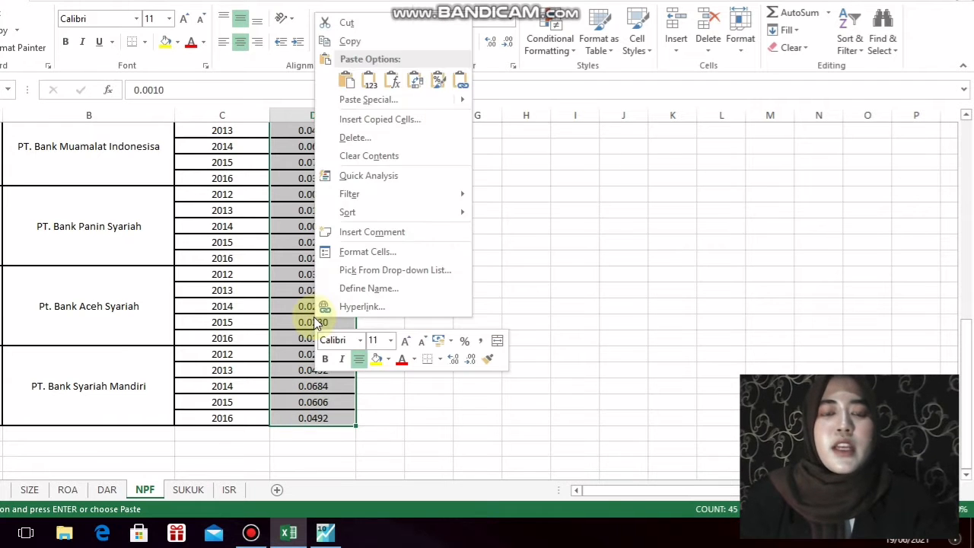
left_click(418, 41)
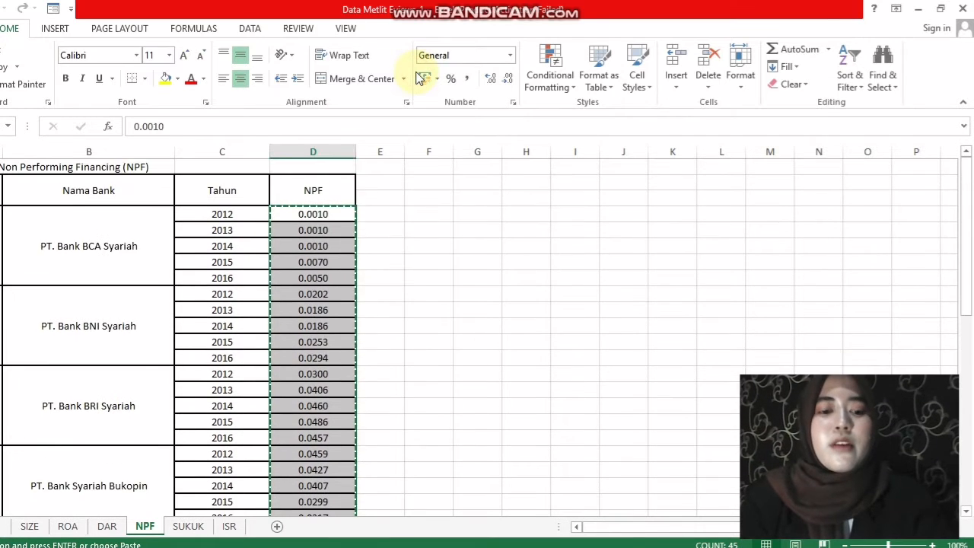
Back in EViews, paste the copied values into the npf series from observation 1 - 12, and close its sheet
key("alt+Tab")
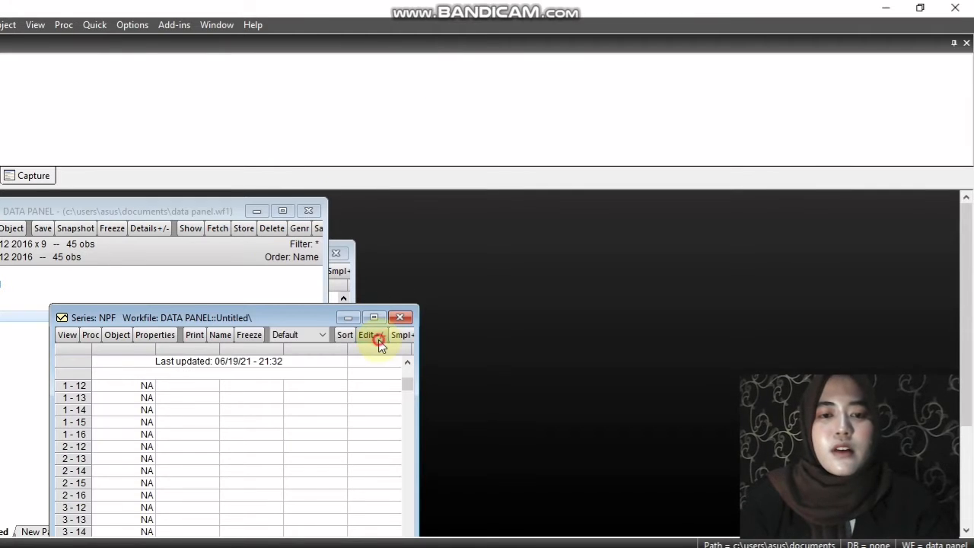
left_click(386, 335)
left_click(147, 402)
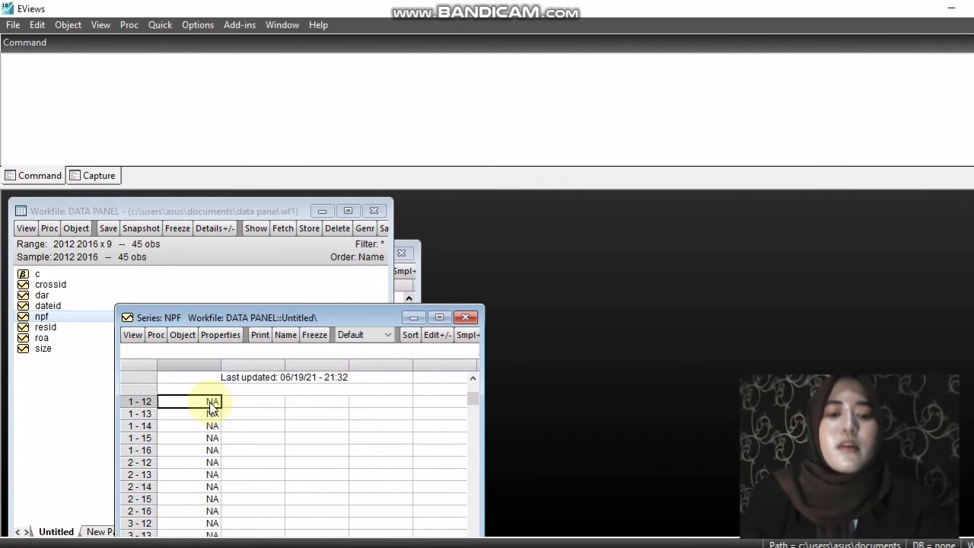
key("ctrl+v")
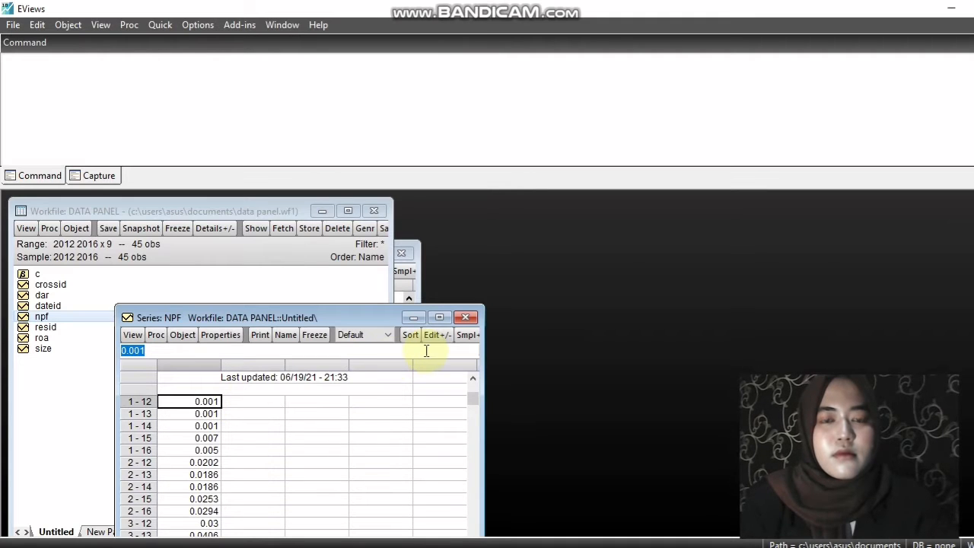
left_click(468, 318)
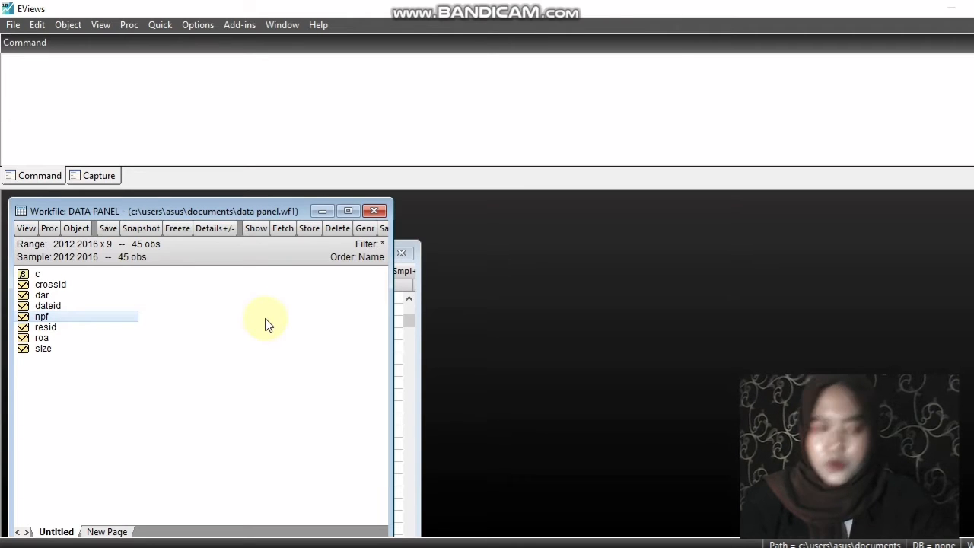
Create a new Series object named sukuk in the DATA PANEL workfile and open its sheet
left_click(76, 228)
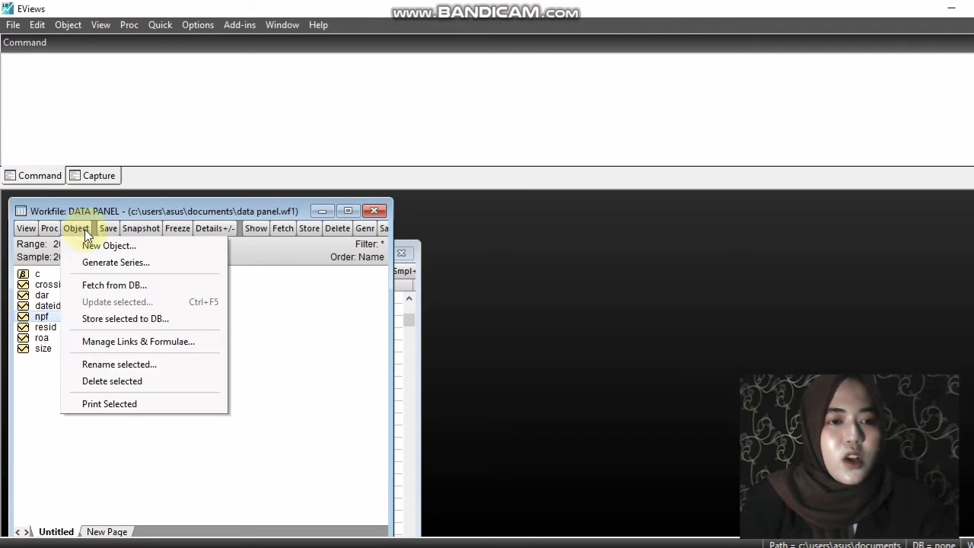
left_click(104, 247)
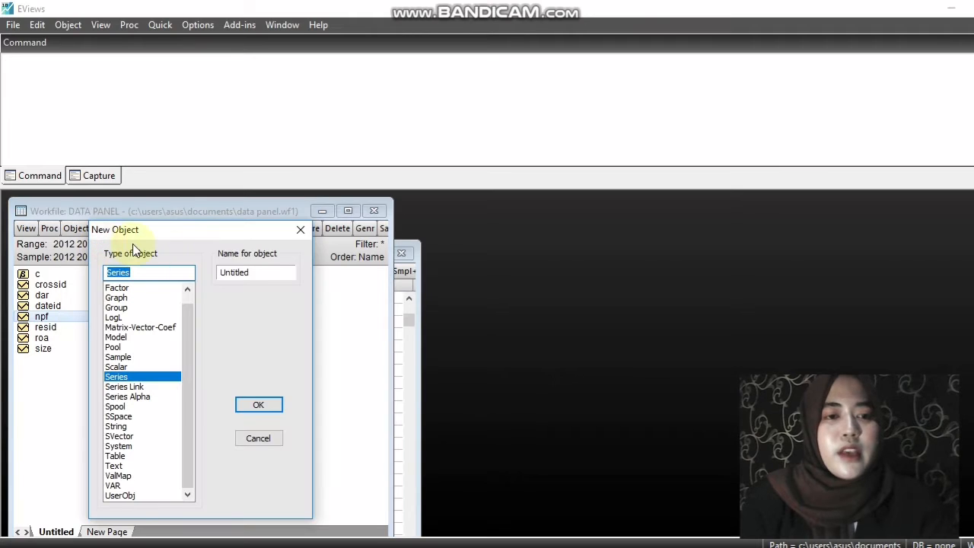
double_click(261, 271)
type("sukuk")
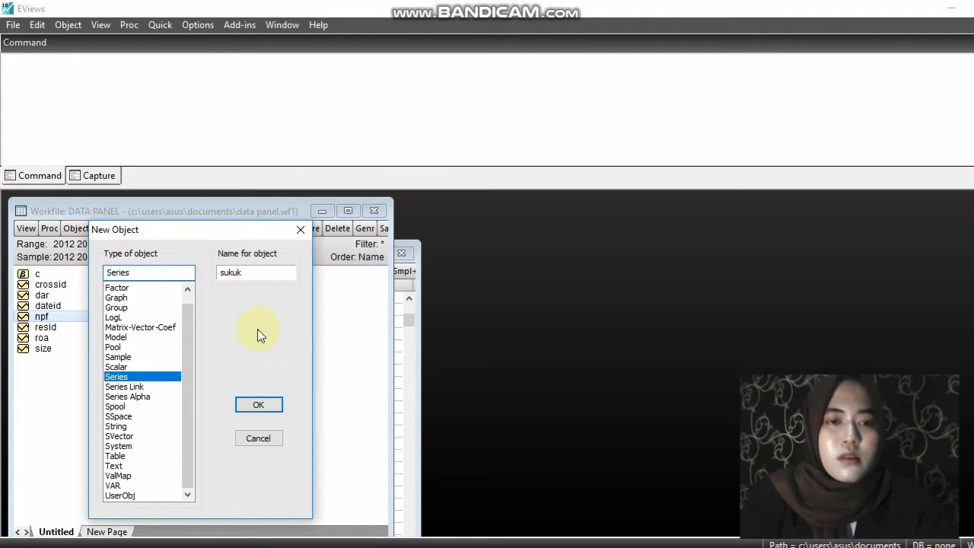
left_click(260, 404)
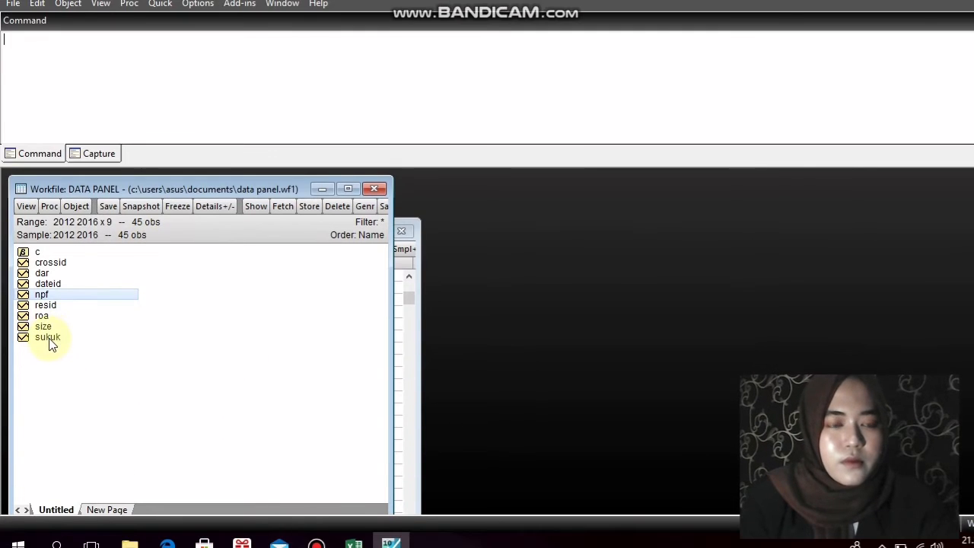
double_click(48, 360)
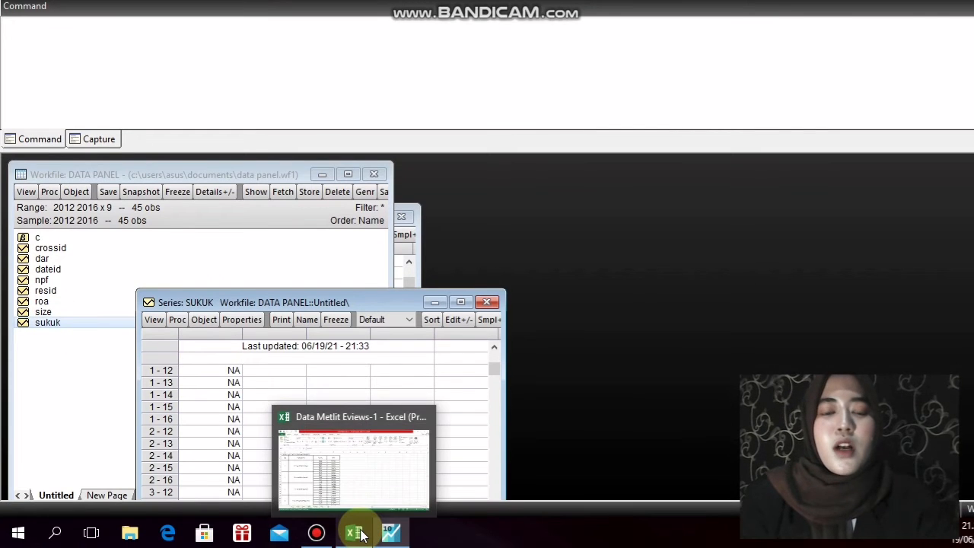
Switch to Excel and copy all banks' 2012–2016 SUKUK values in column D of the SUKUK sheet
left_click(359, 534)
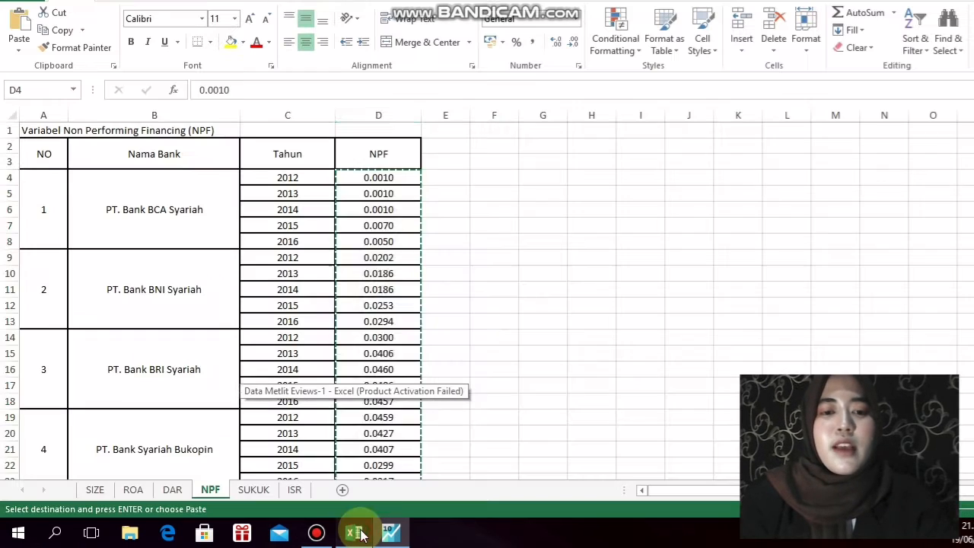
left_click(258, 491)
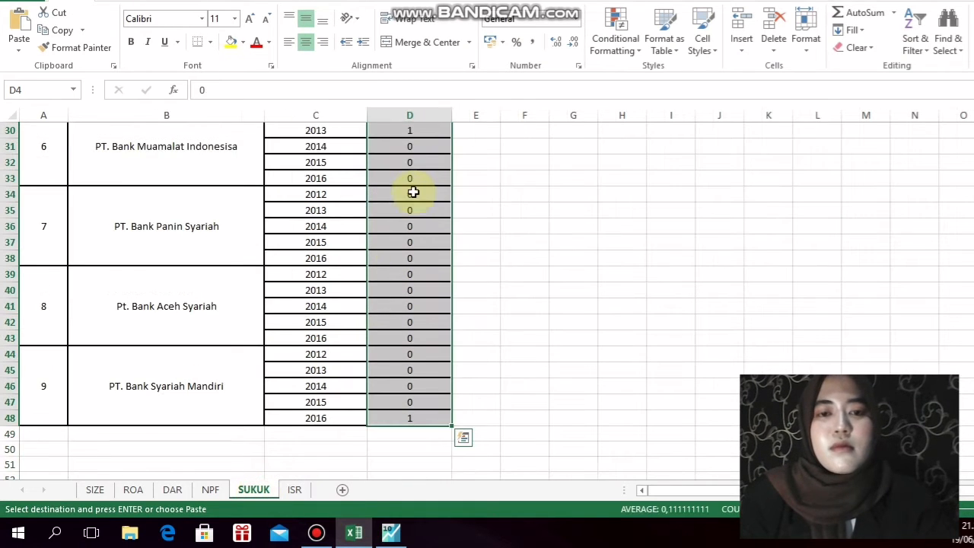
right_click(416, 170)
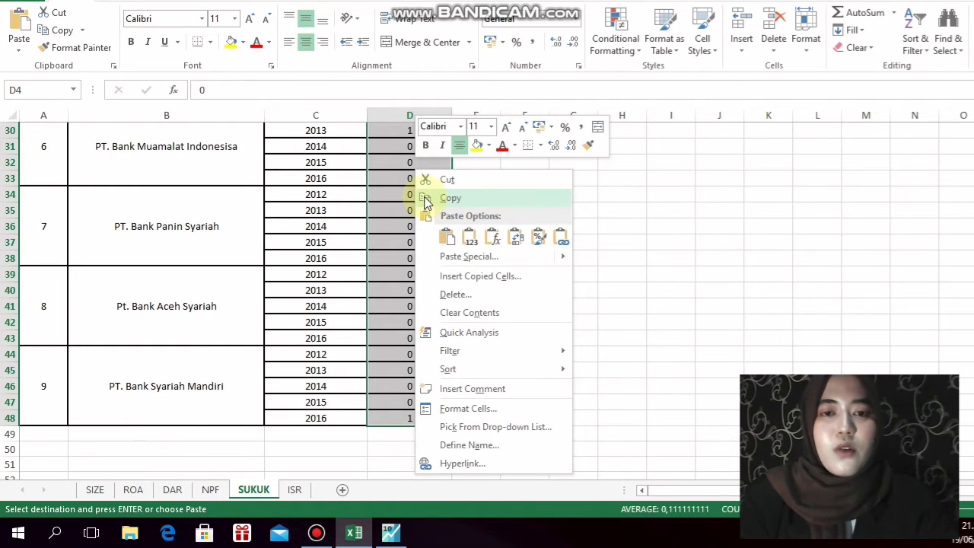
left_click(424, 198)
scroll(424, 196, "up", 9)
Back in EViews, paste the copied values into the sukuk series from observation 1 - 12, and close its sheet
key("alt+Tab")
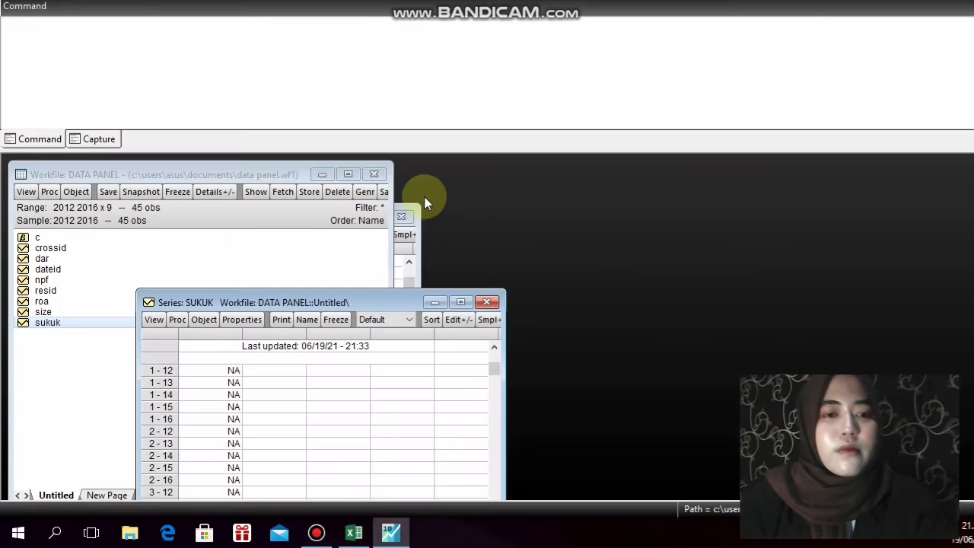
left_click(457, 319)
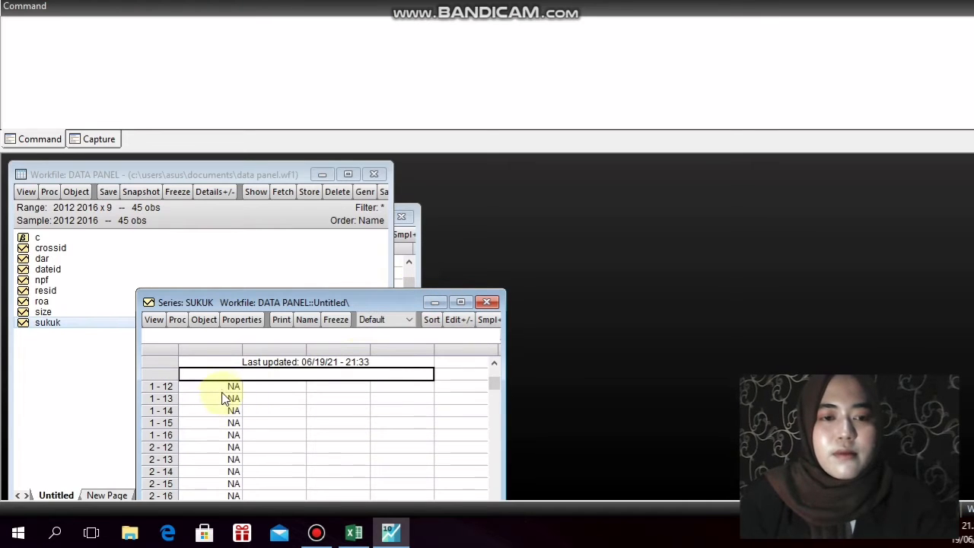
left_click(223, 389)
key("ctrl+v")
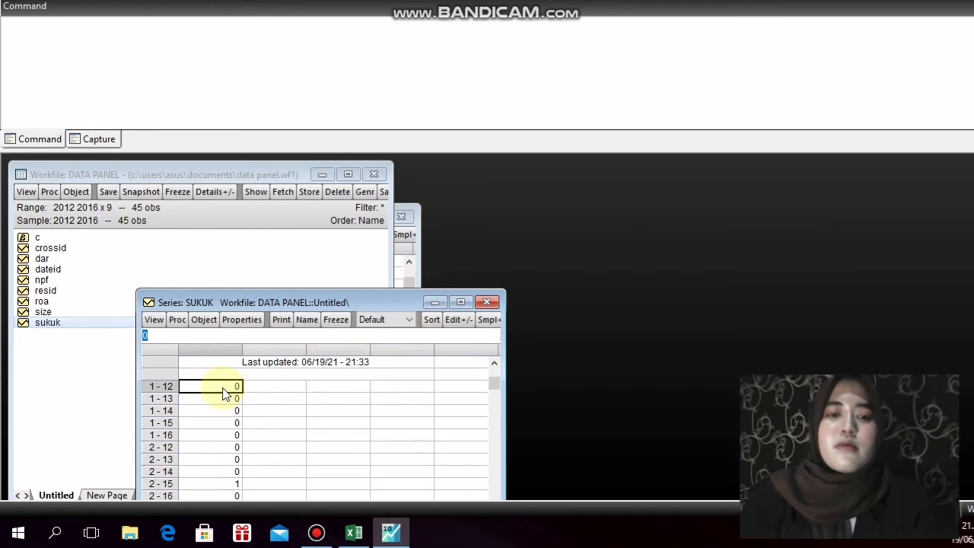
left_click(490, 301)
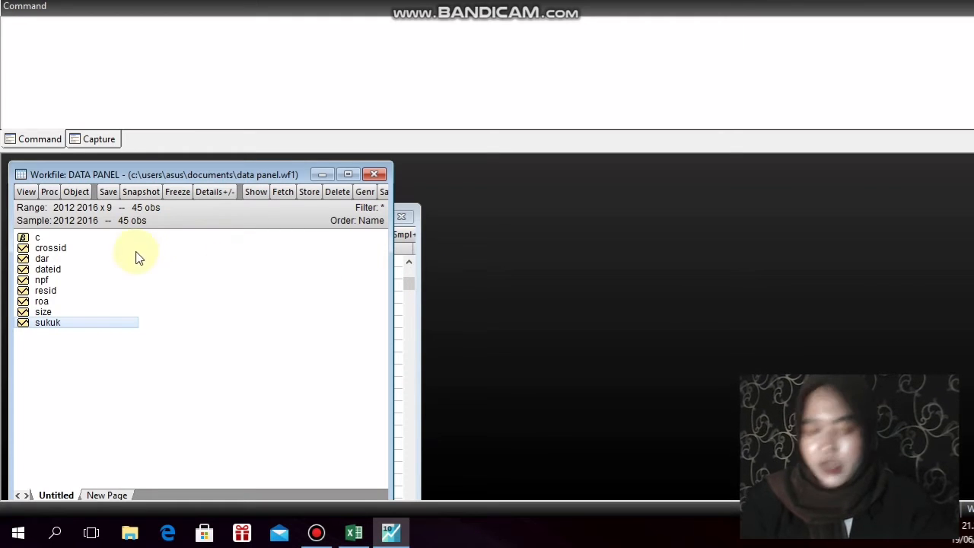
Create a new Series object named isr, open its sheet and move it higher so more observations fit in view
left_click(77, 192)
left_click(85, 212)
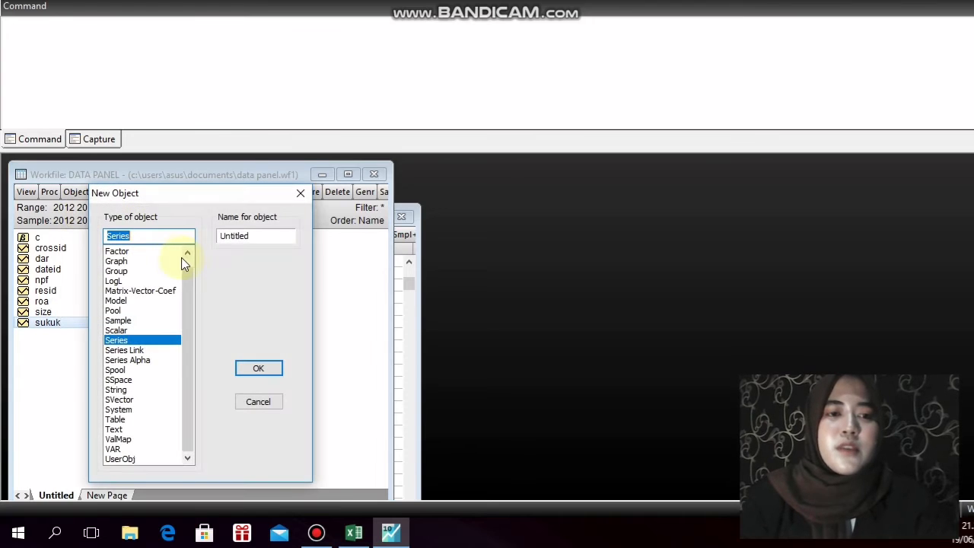
left_click_drag(251, 235, 210, 235)
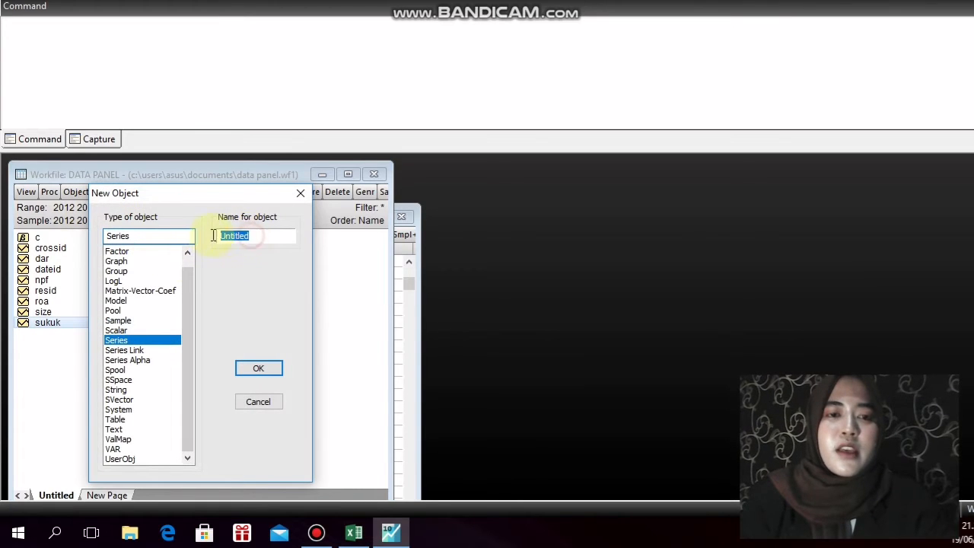
key("BackSpace")
type("isr")
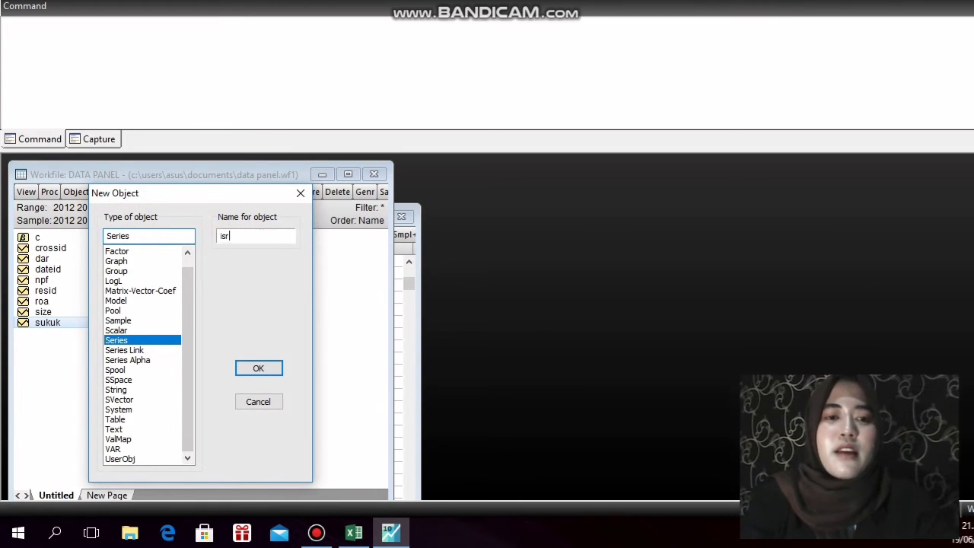
key("Return")
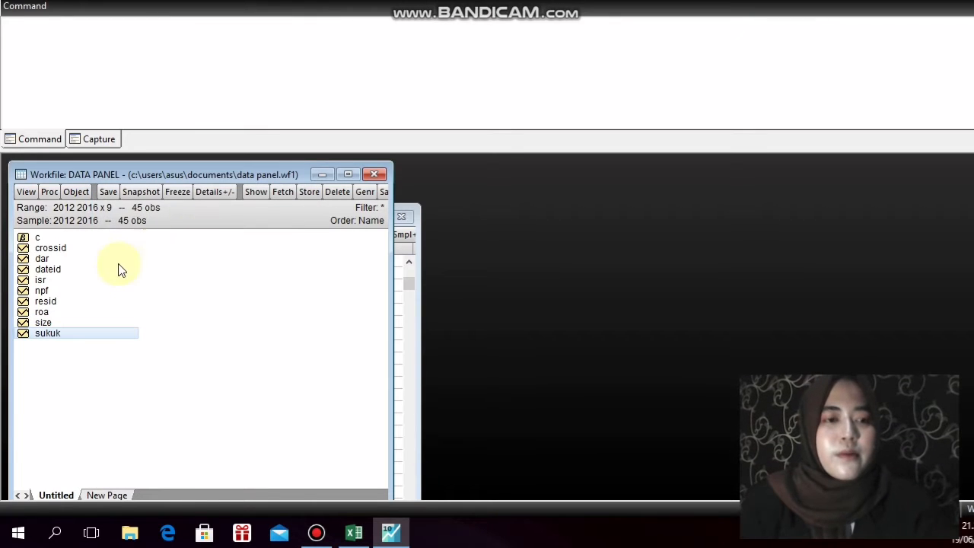
double_click(52, 280)
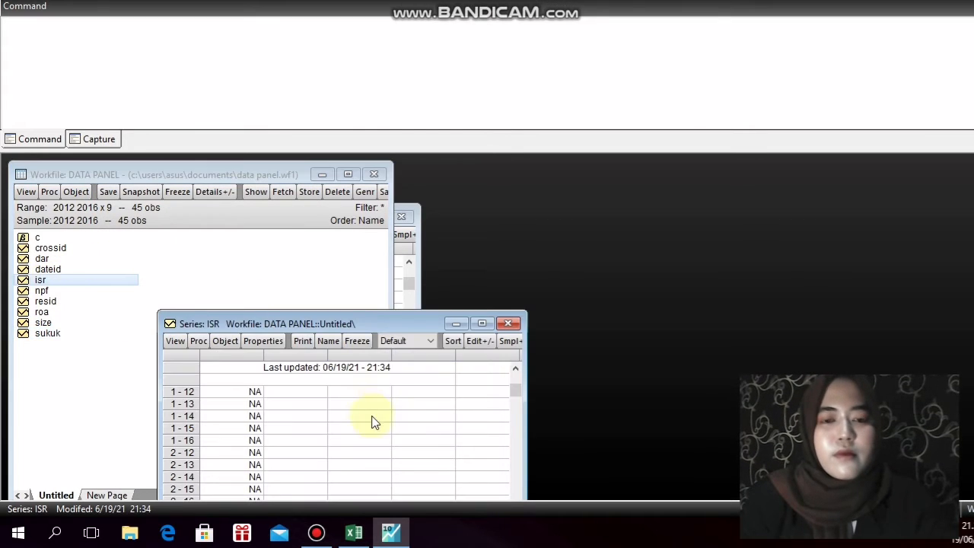
left_click_drag(385, 323, 425, 168)
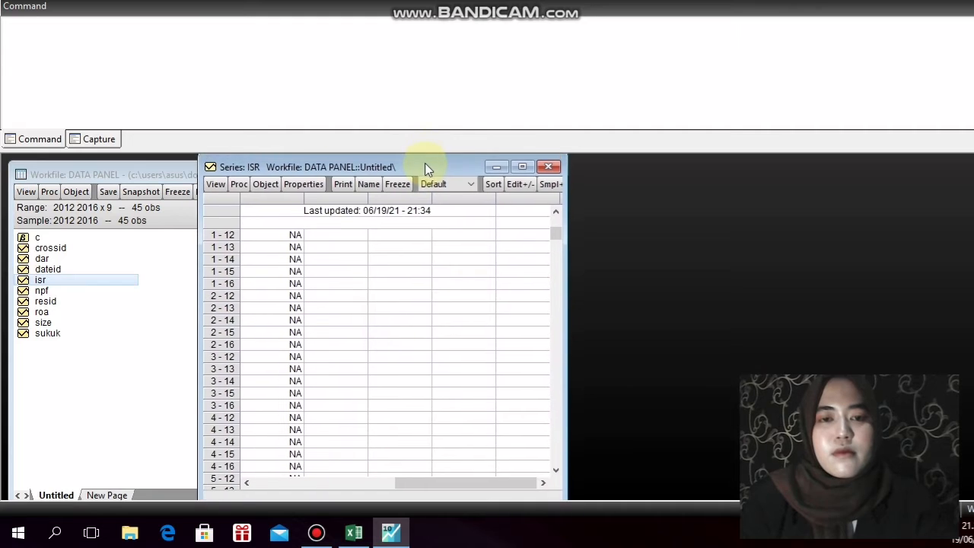
Switch to Excel and copy all banks' 2012–2016 ISR values in column D of the ISR sheet
left_click(354, 532)
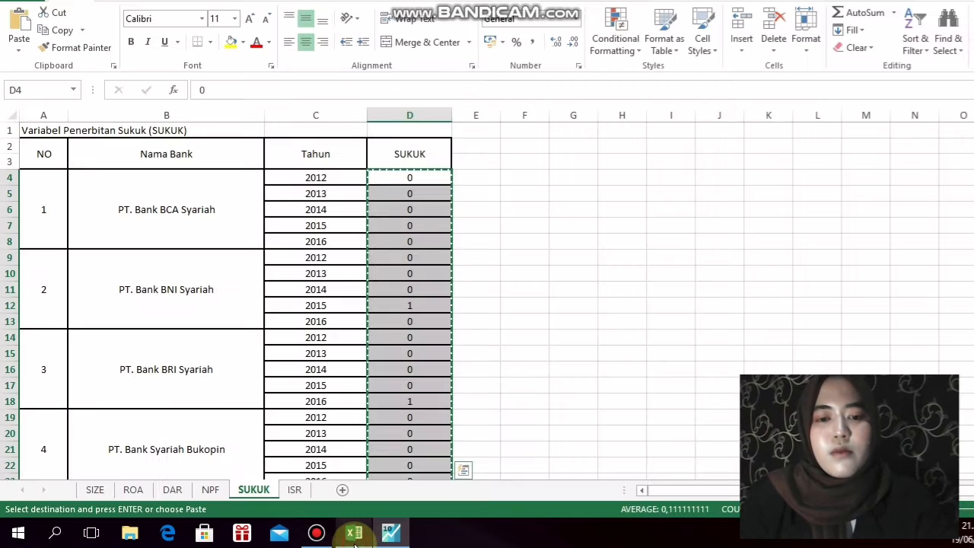
left_click(294, 491)
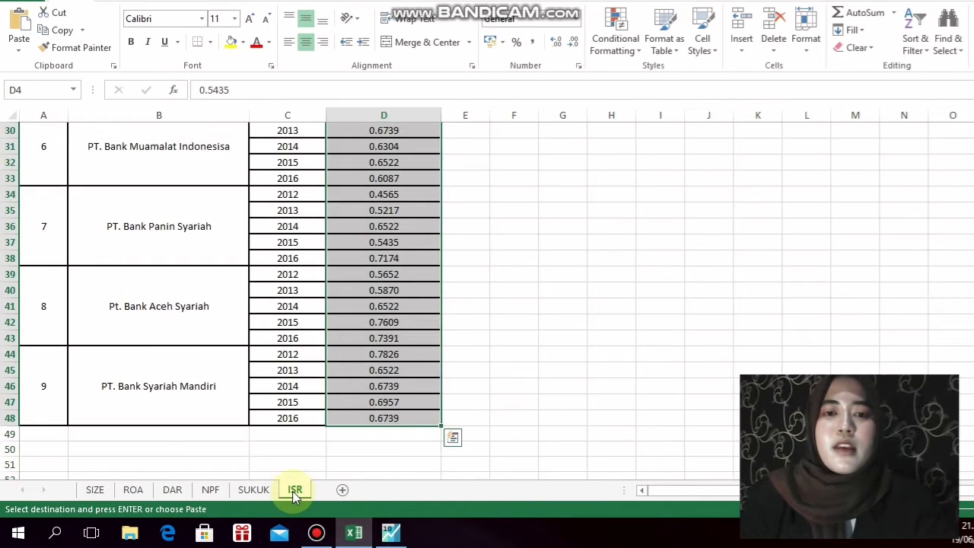
right_click(383, 167)
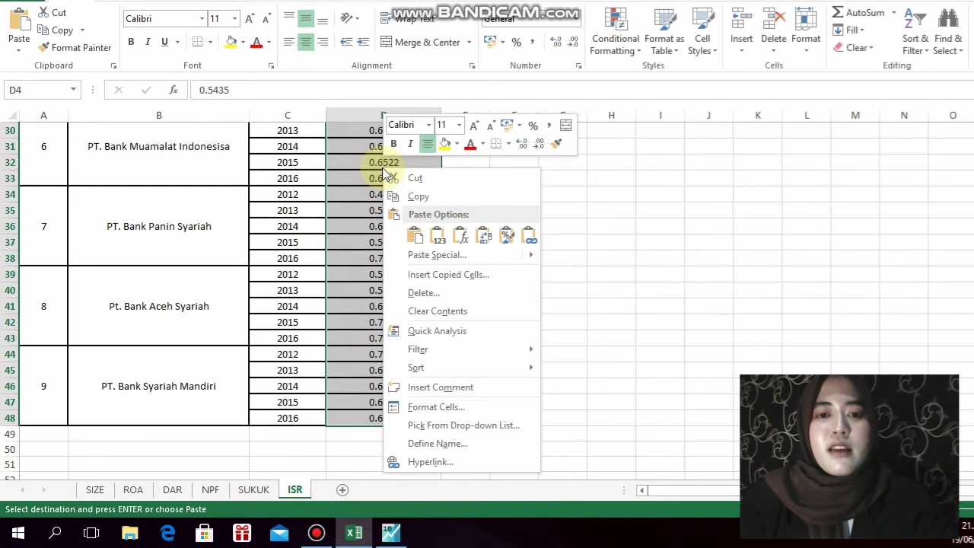
left_click(404, 197)
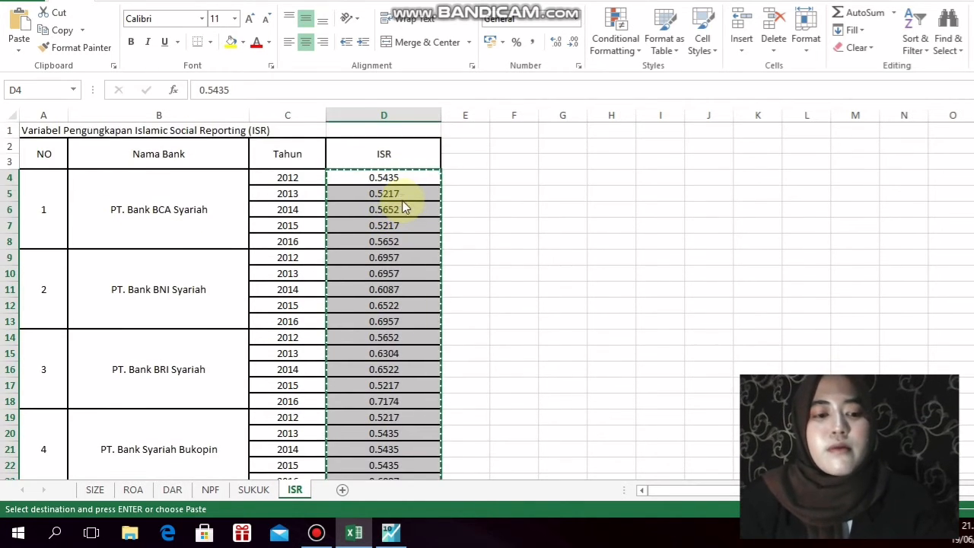
Back in EViews, paste the copied values into the isr series from observation 1 - 12, and close its sheet
key("alt+Tab")
left_click(519, 185)
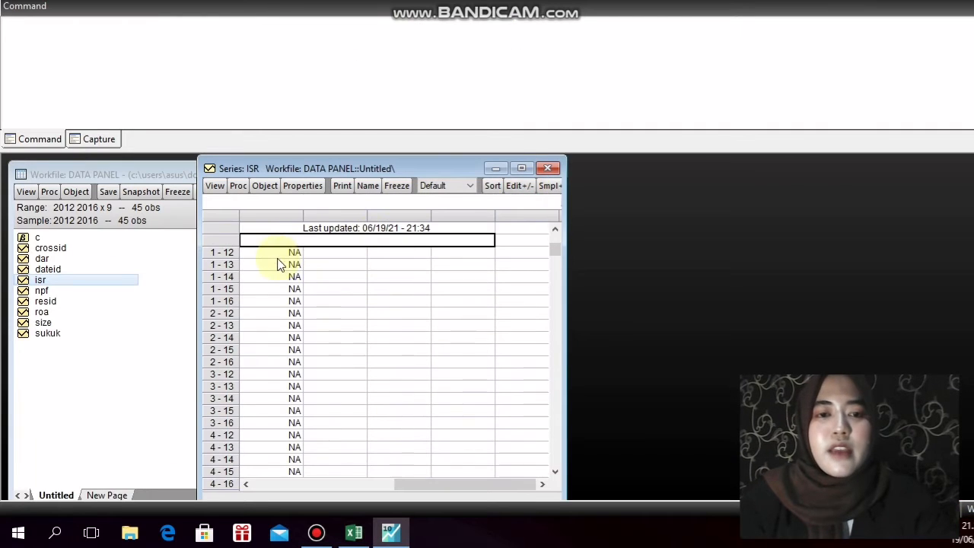
left_click(280, 253)
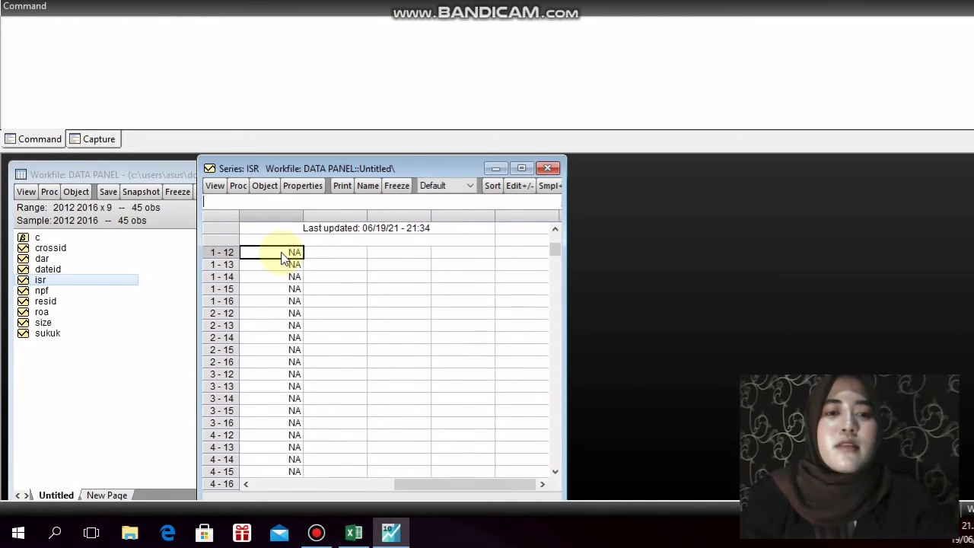
key("ctrl+v")
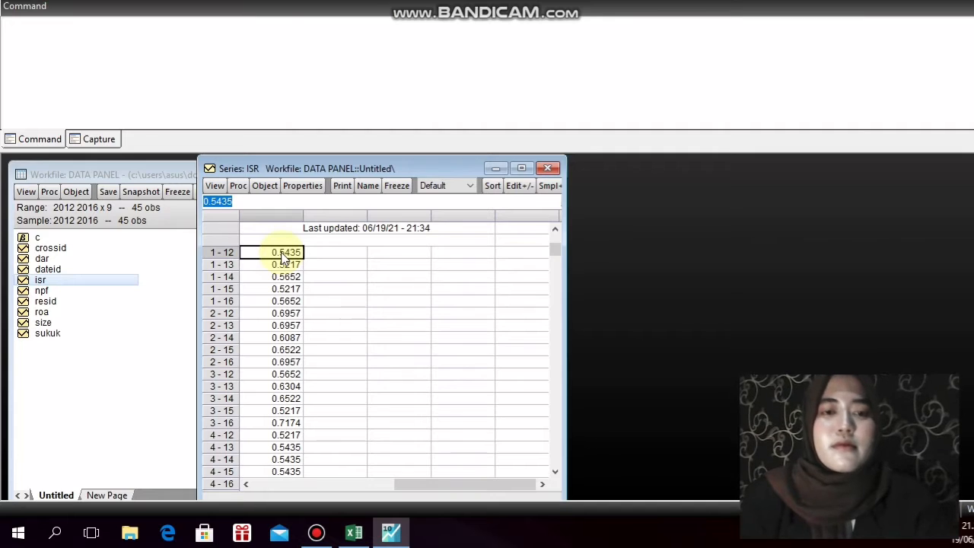
left_click(547, 169)
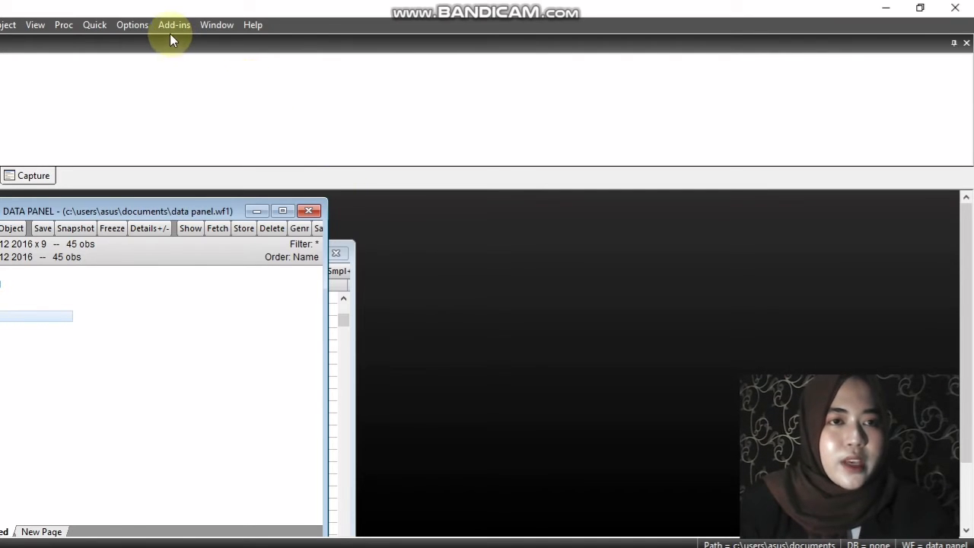
Generate common-sample group descriptive statistics for the series isr, size, roa, dar, npf and sukuk
left_click(95, 25)
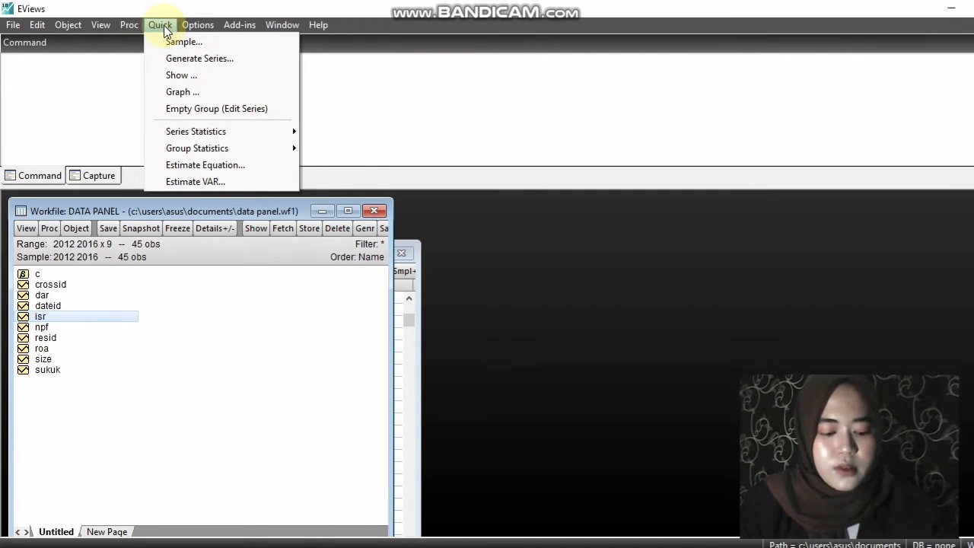
mouse_move(252, 149)
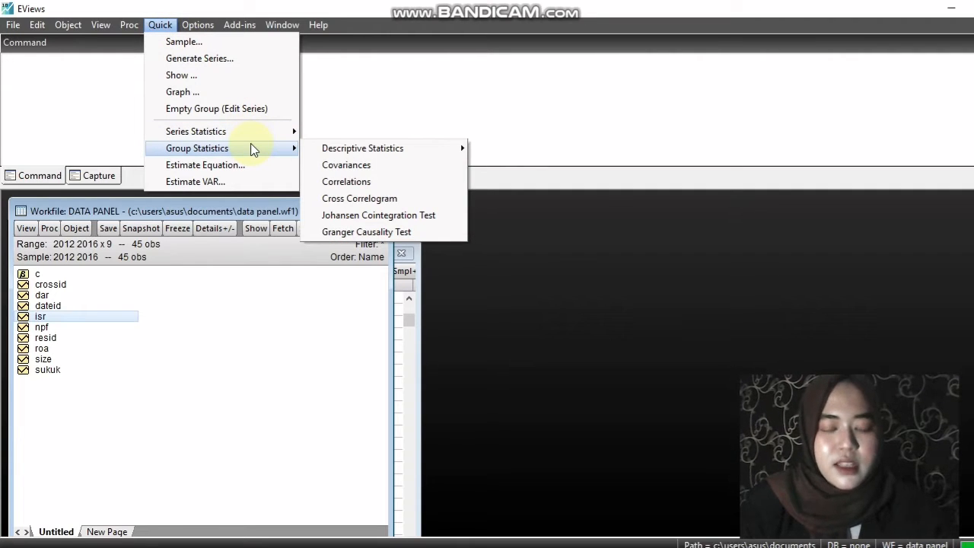
mouse_move(367, 152)
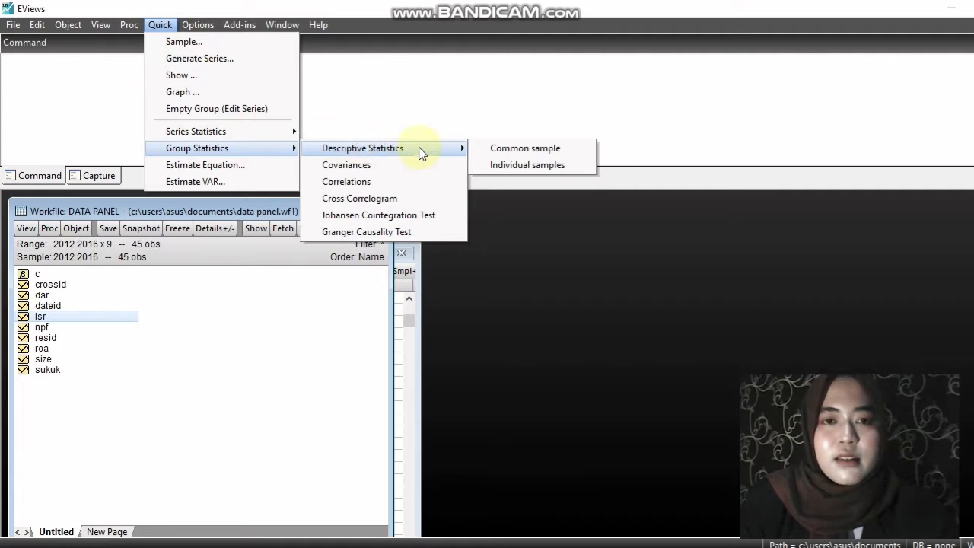
left_click(525, 149)
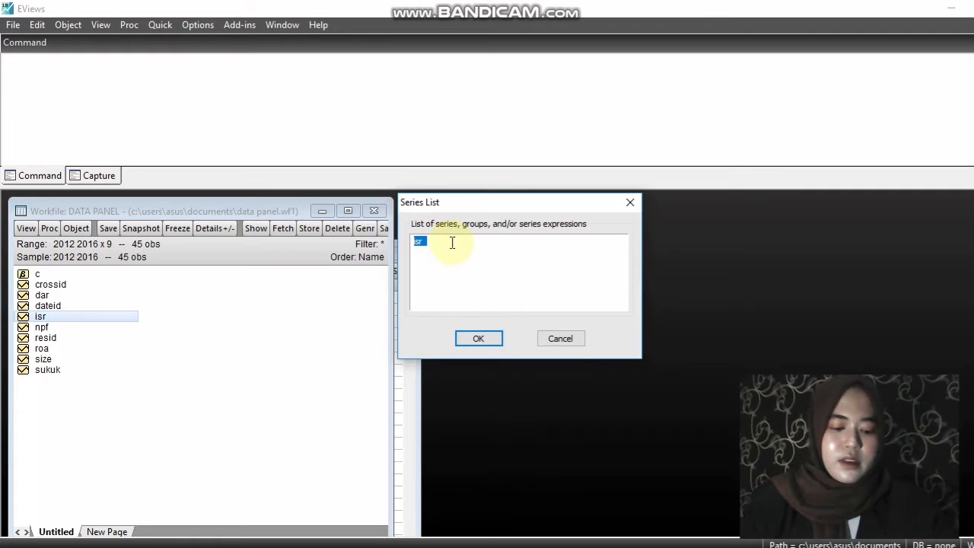
type("i")
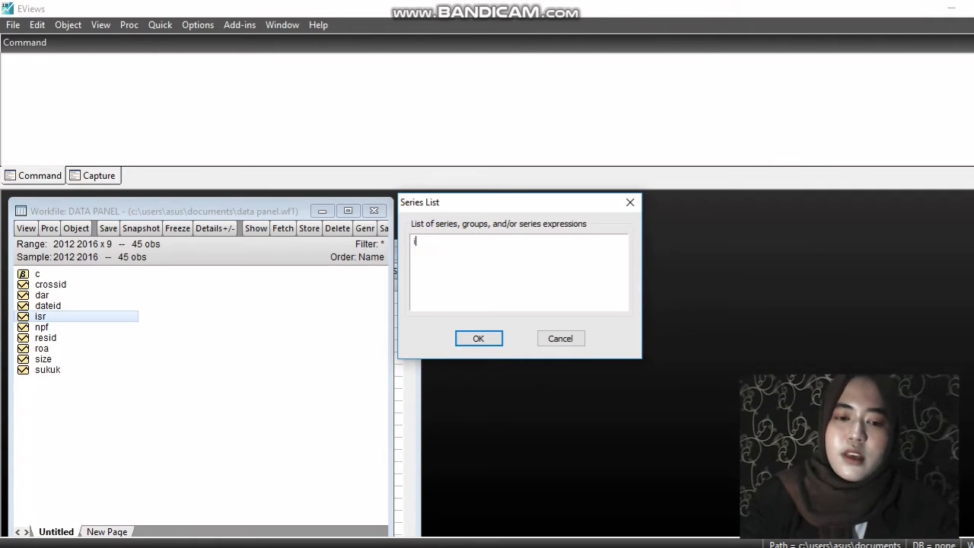
type("srs")
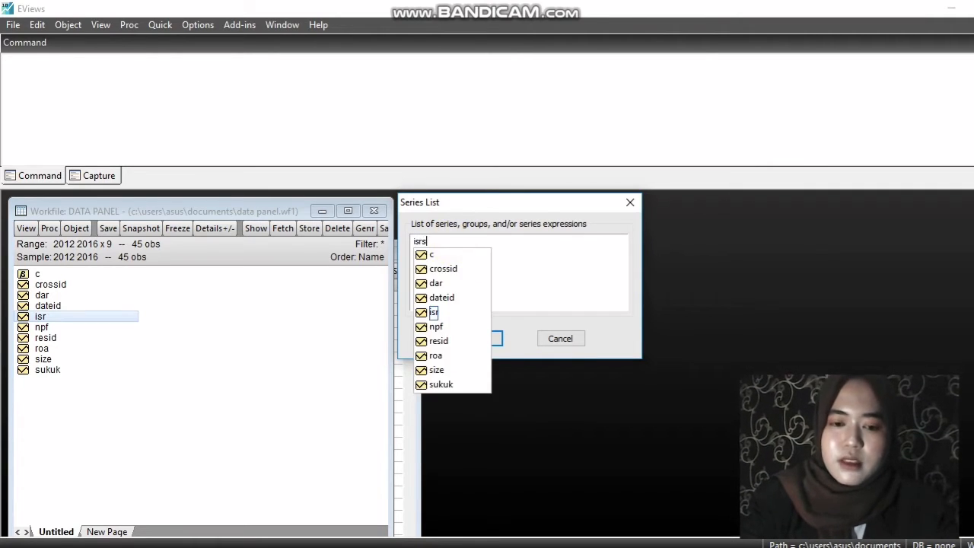
type("ize")
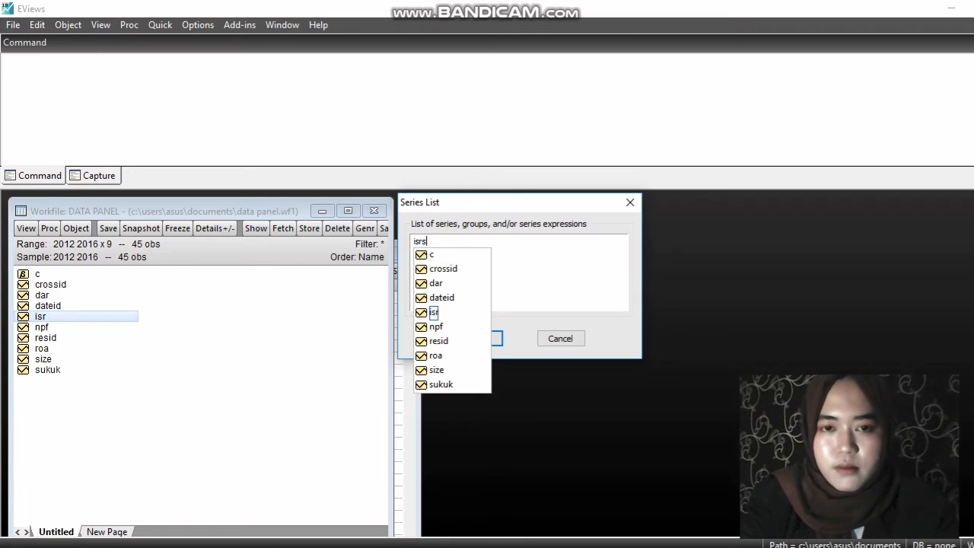
key("BackSpace")
type("size")
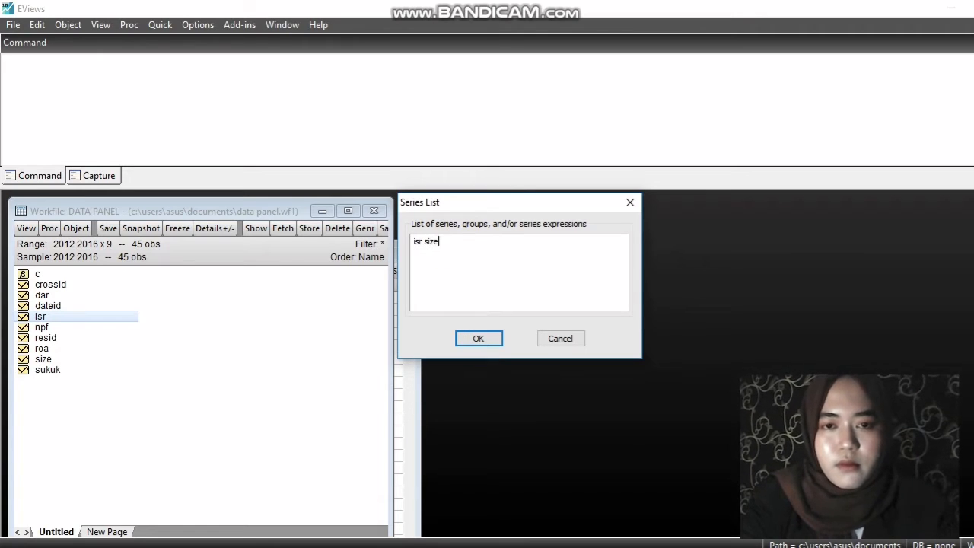
type(" roa dar")
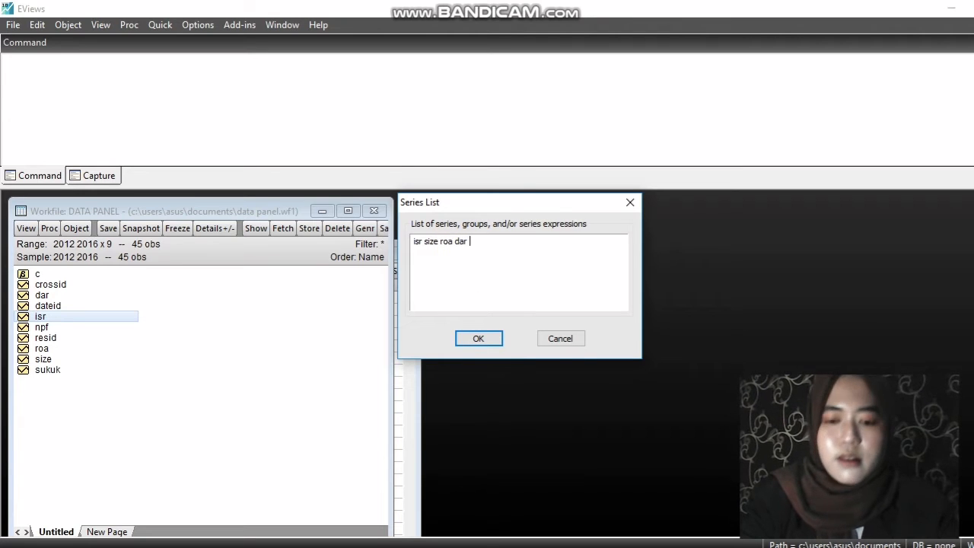
type(" npf sukuk")
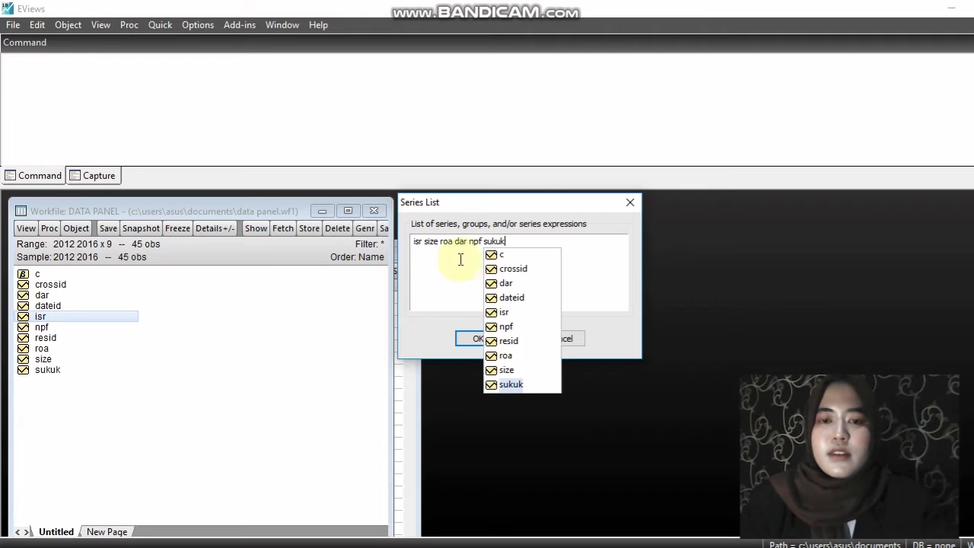
left_click(468, 340)
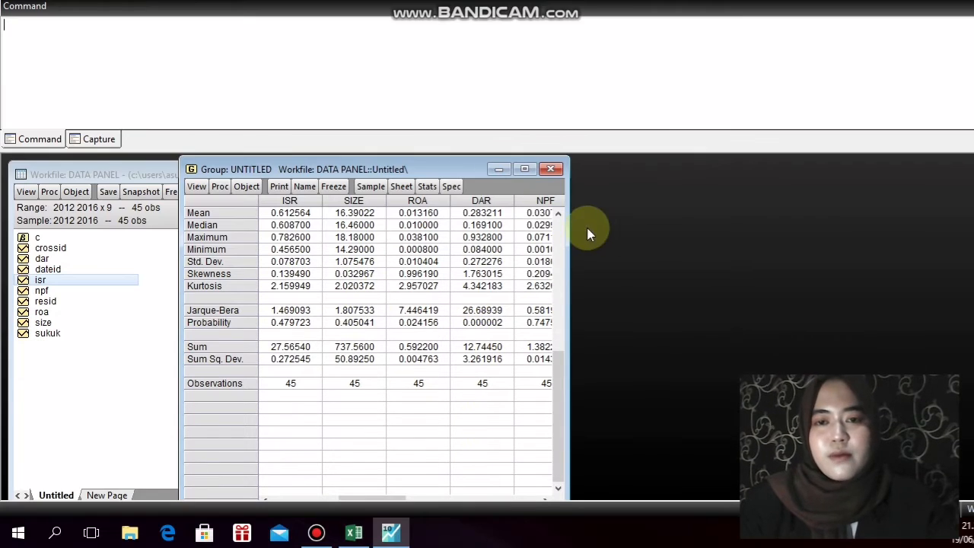
Widen the descriptive statistics window to show every series column and name the group group01
left_click_drag(566, 202, 672, 200)
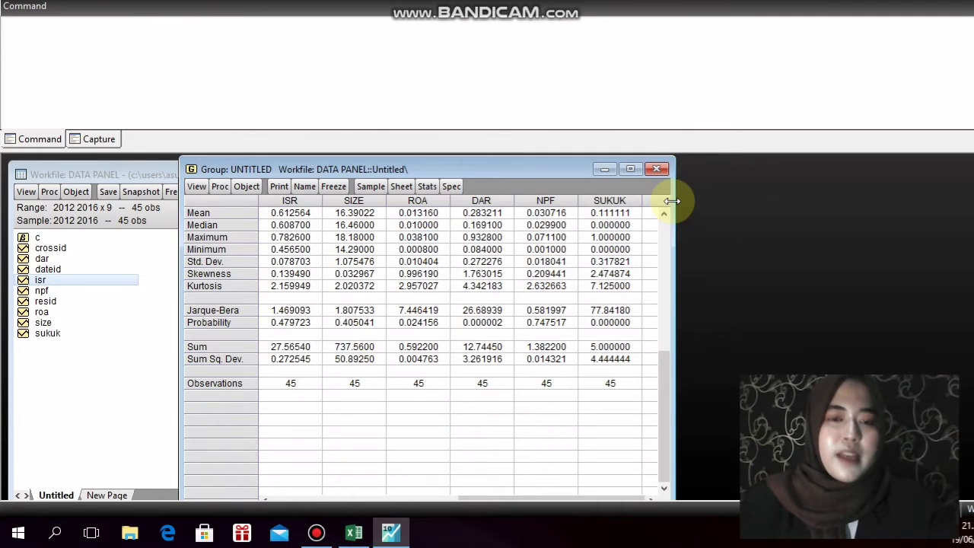
left_click(304, 186)
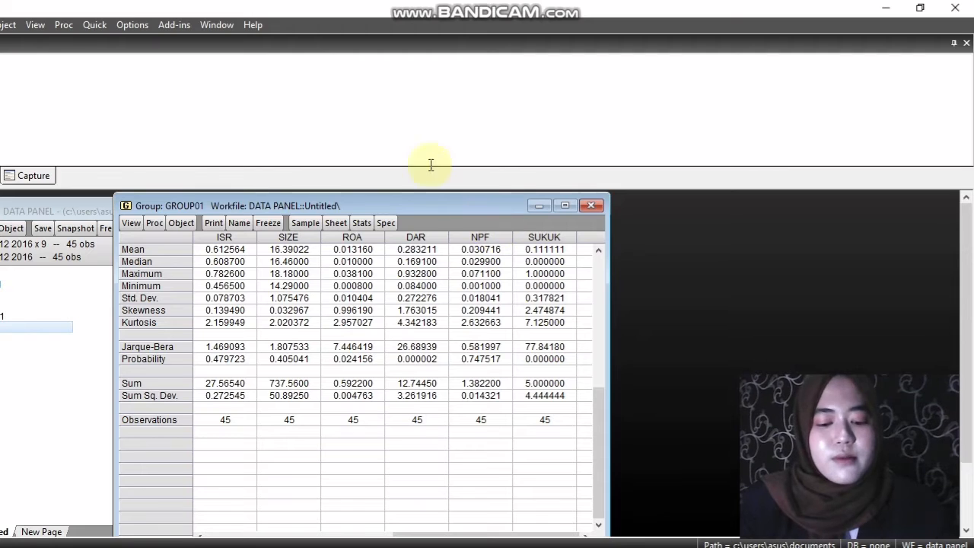
Start a new equation estimation specified as isr c size roa dar npf sukuk, keeping the LS - Least Squares method
left_click(160, 25)
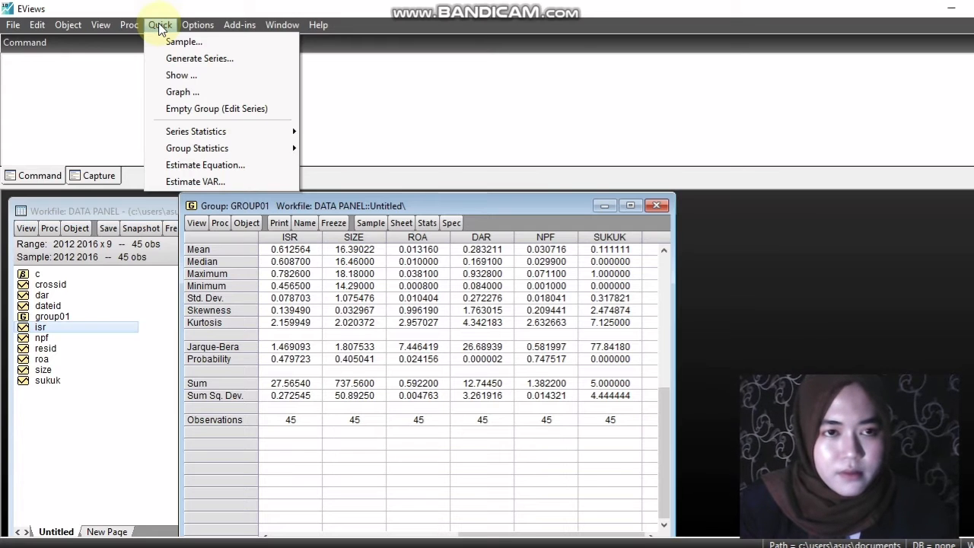
left_click(246, 164)
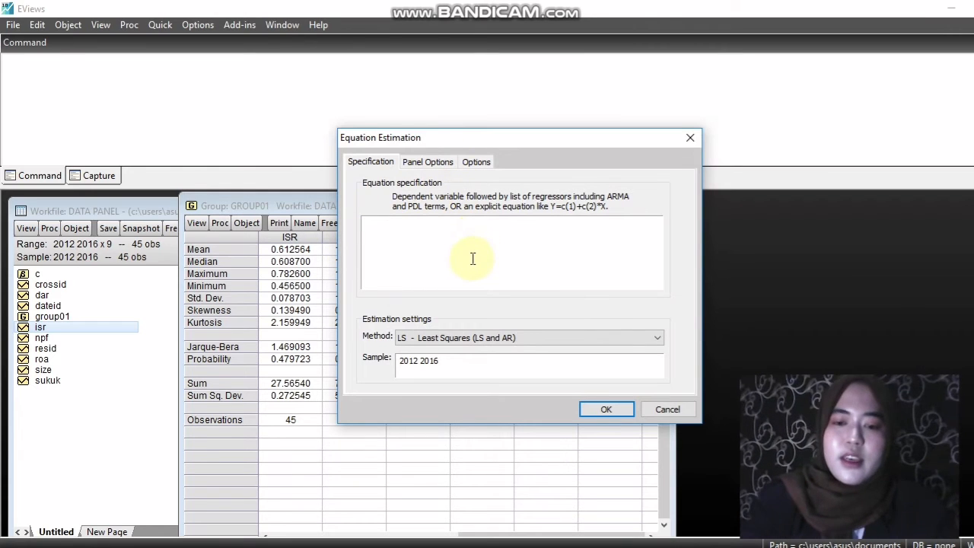
type("isr ")
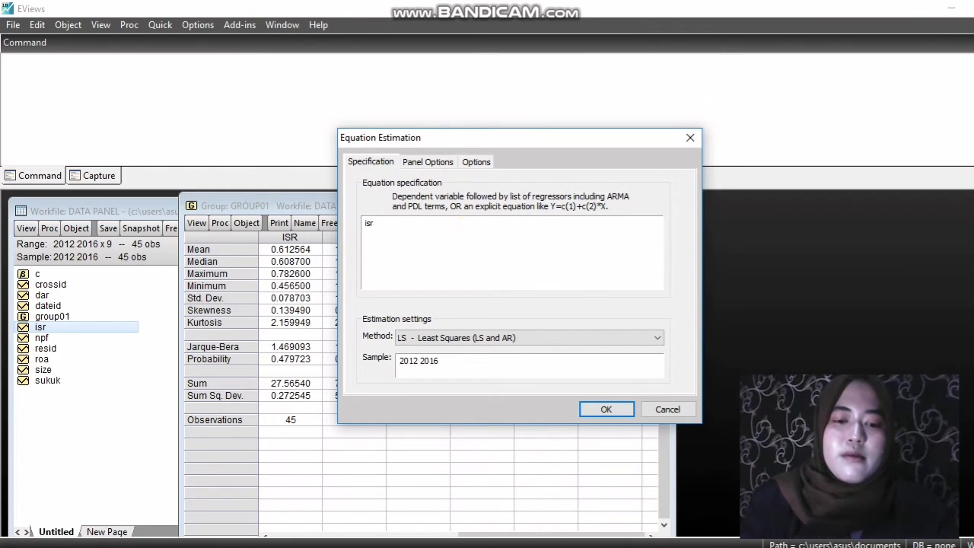
type("c")
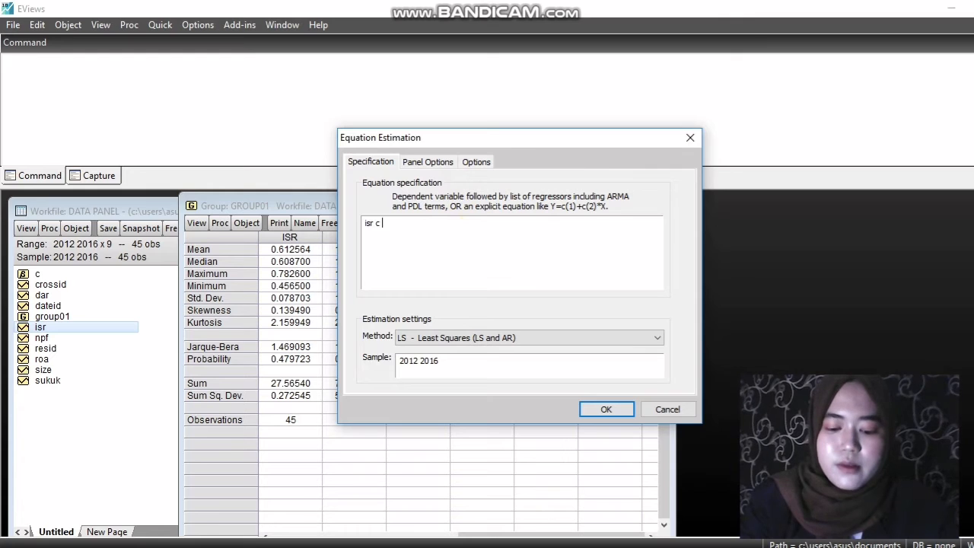
type(" size ")
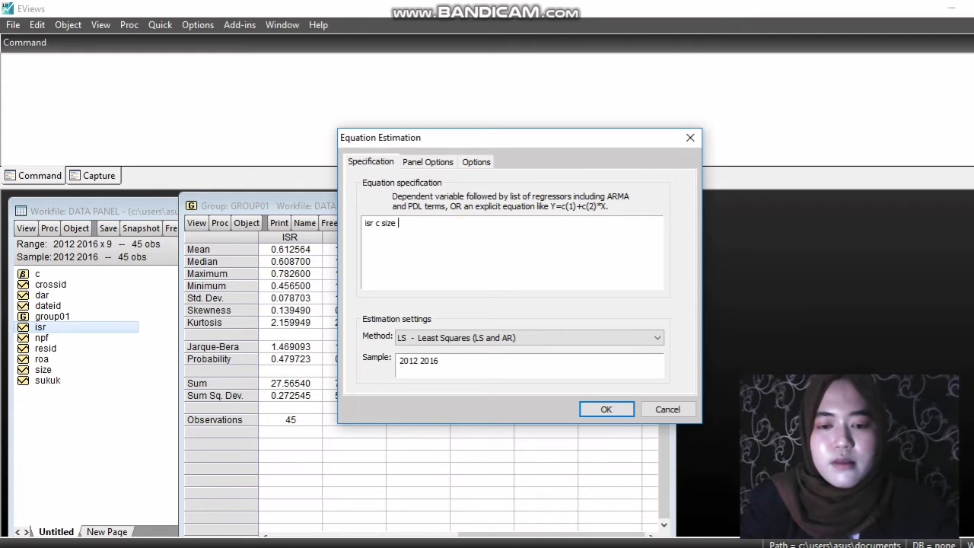
type("roa")
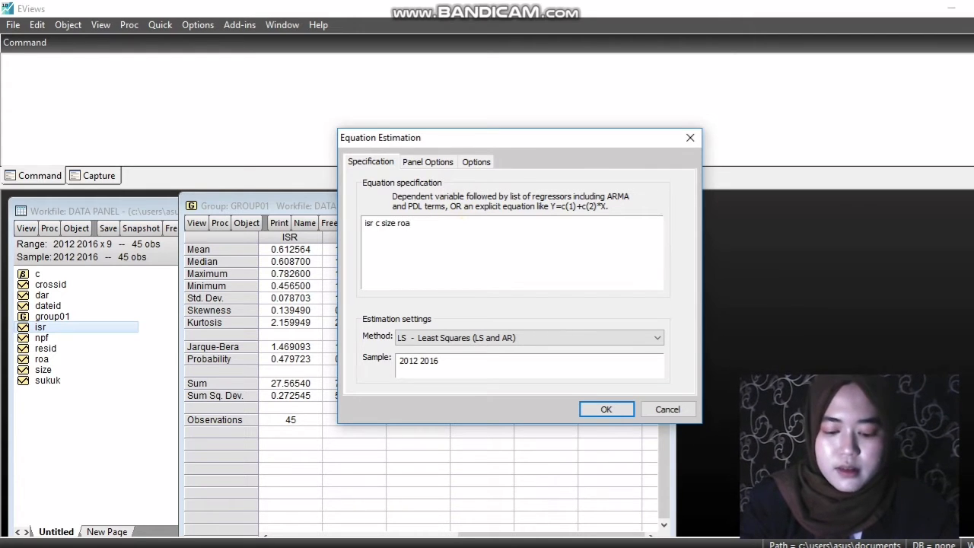
type(" dar npf au")
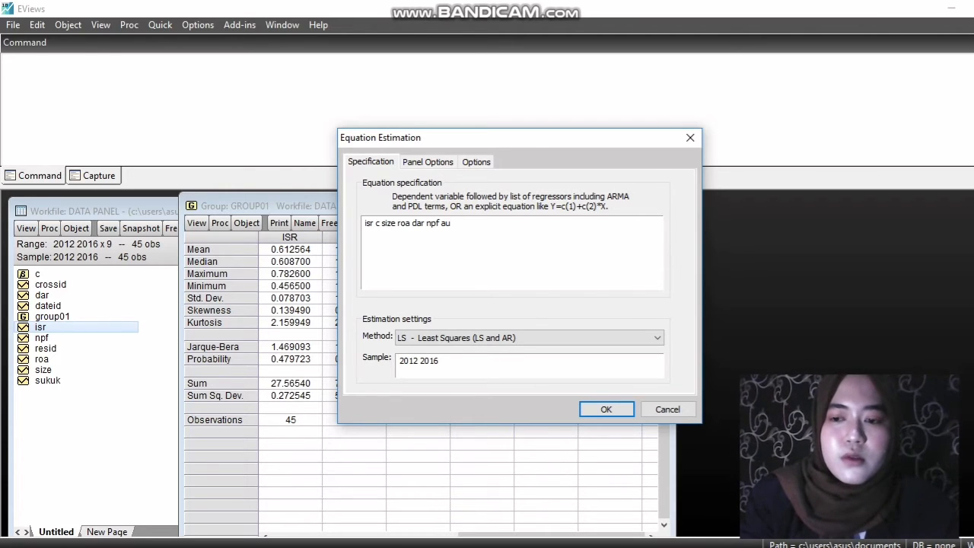
key("BackSpace")
key("BackSpace")
type("sukuk")
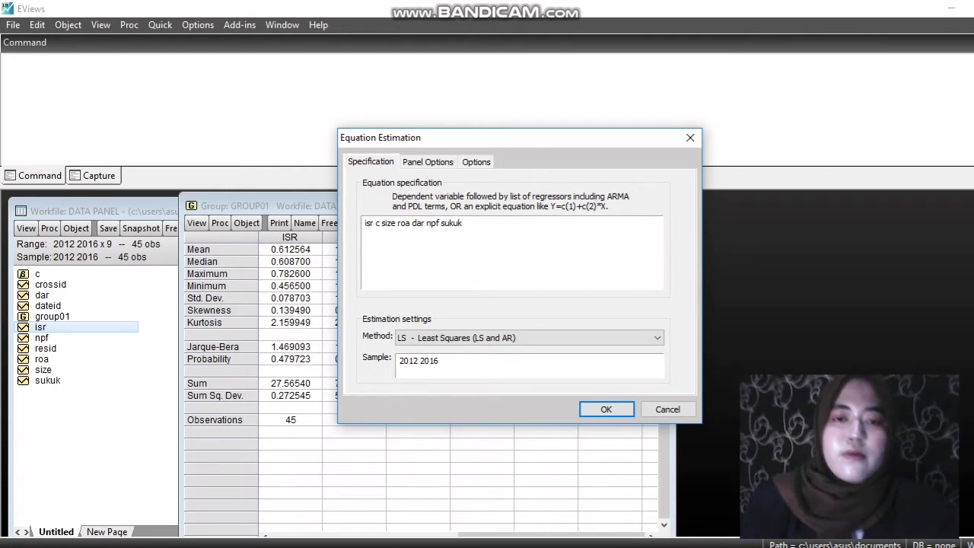
left_click(406, 338)
left_click(405, 338)
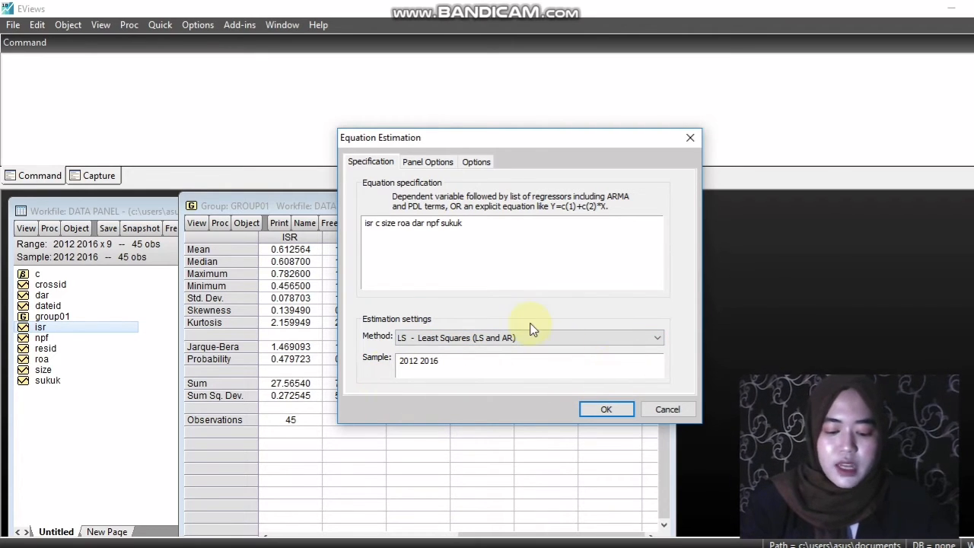
Estimate the equation with cross-section effects set to None and store the result as eq01
left_click(428, 162)
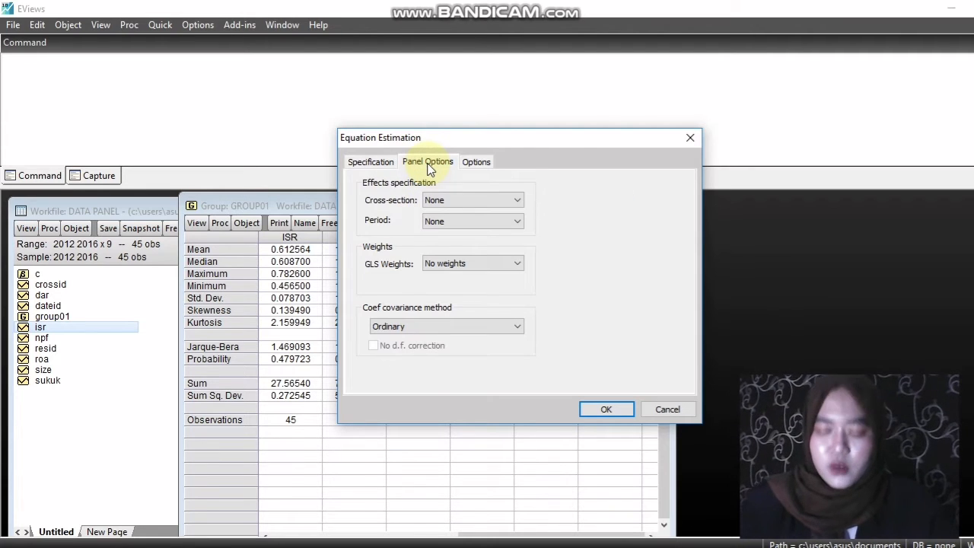
left_click(442, 202)
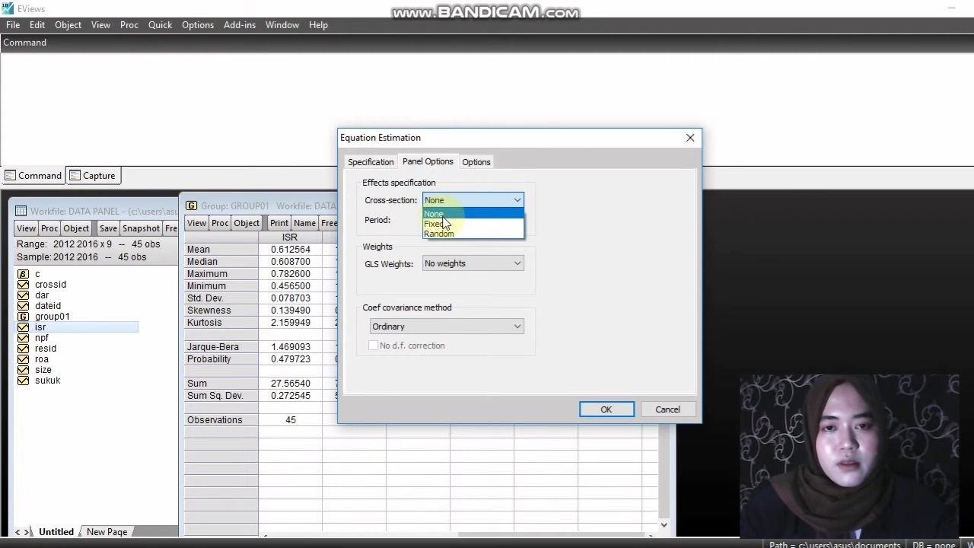
left_click(443, 216)
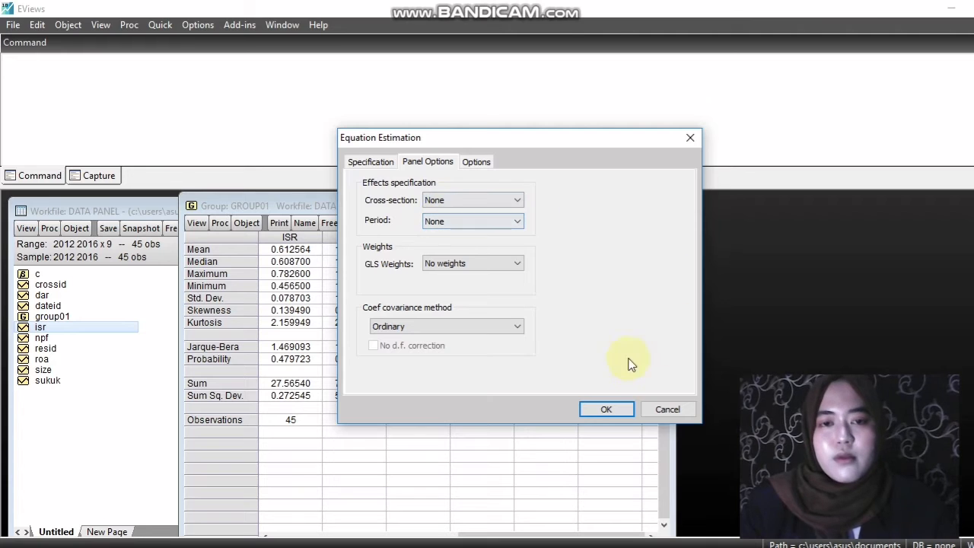
left_click(603, 409)
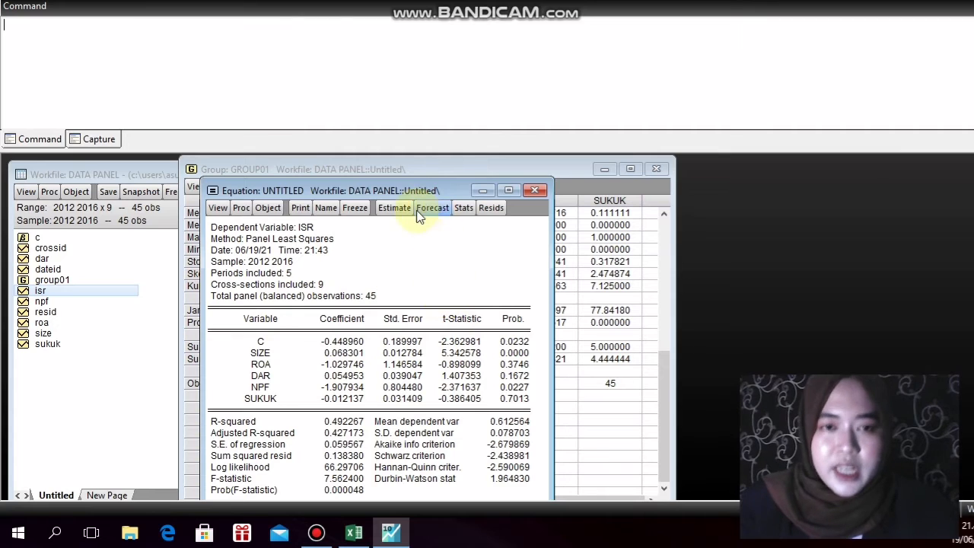
left_click(327, 207)
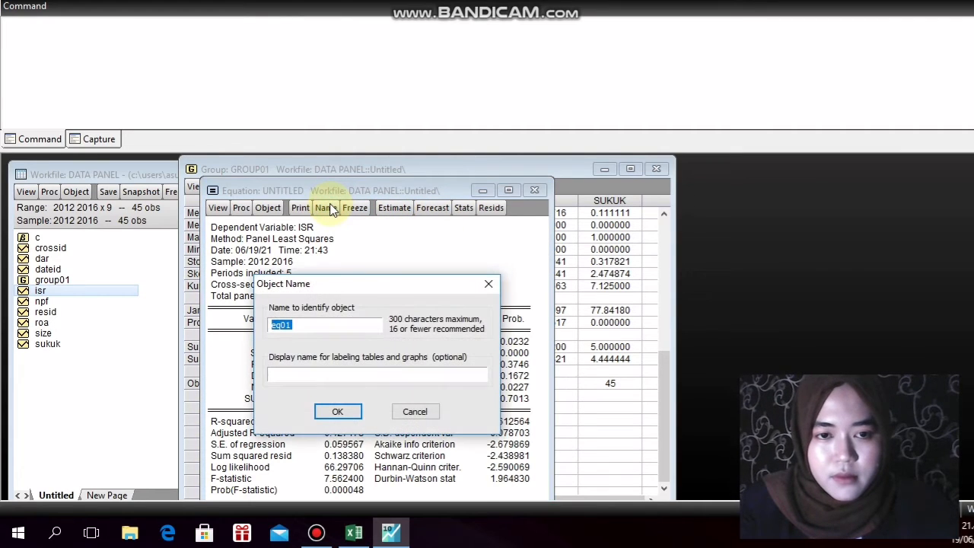
left_click(339, 412)
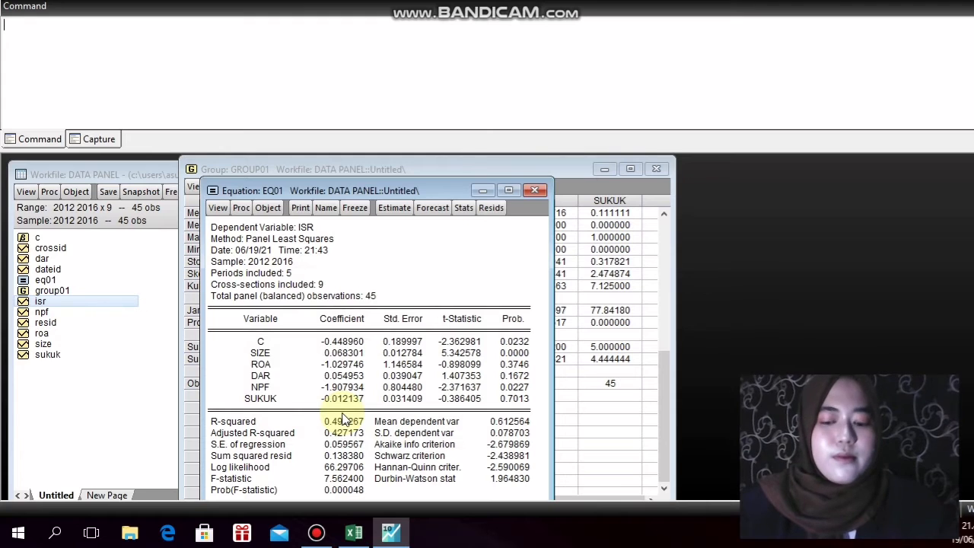
Re-estimate equation eq01 with cross-section effects set to Fixed
left_click(405, 213)
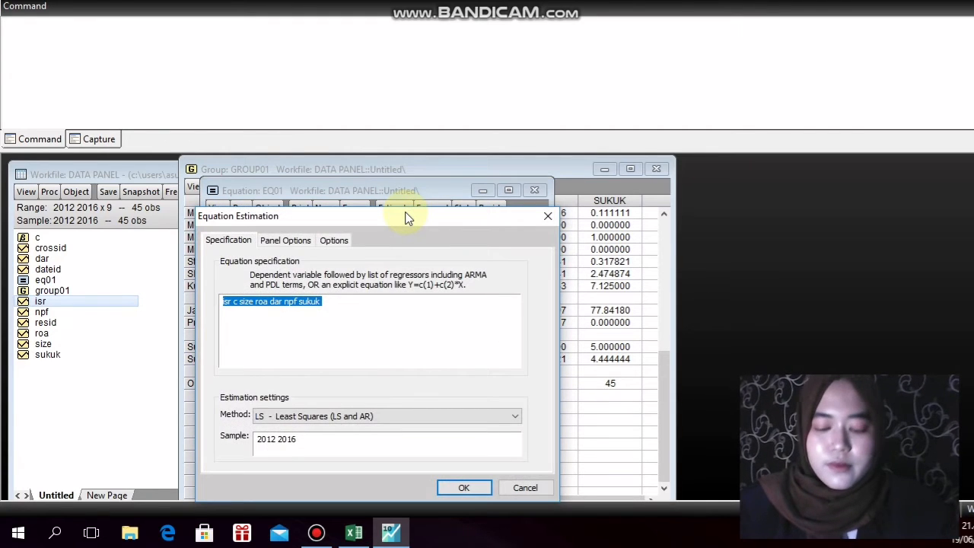
left_click(294, 243)
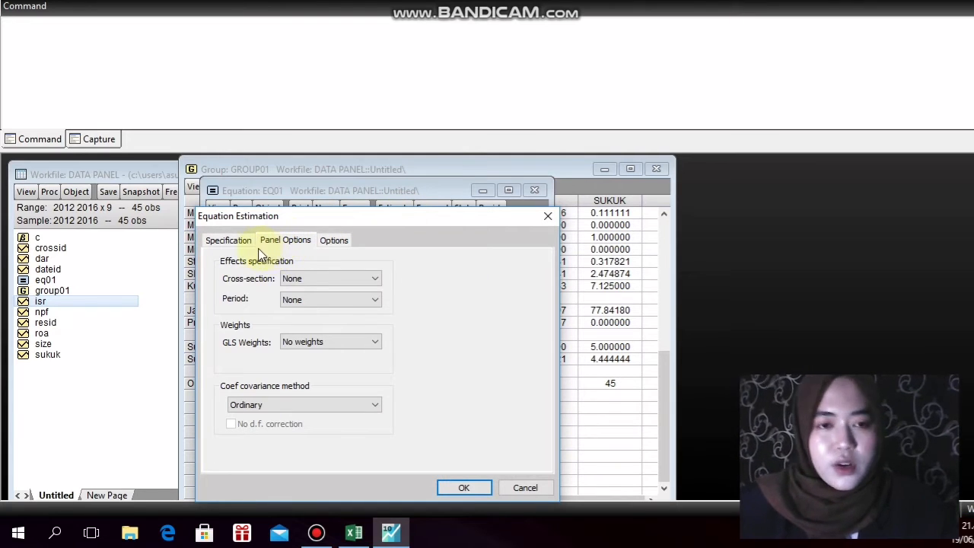
left_click(344, 281)
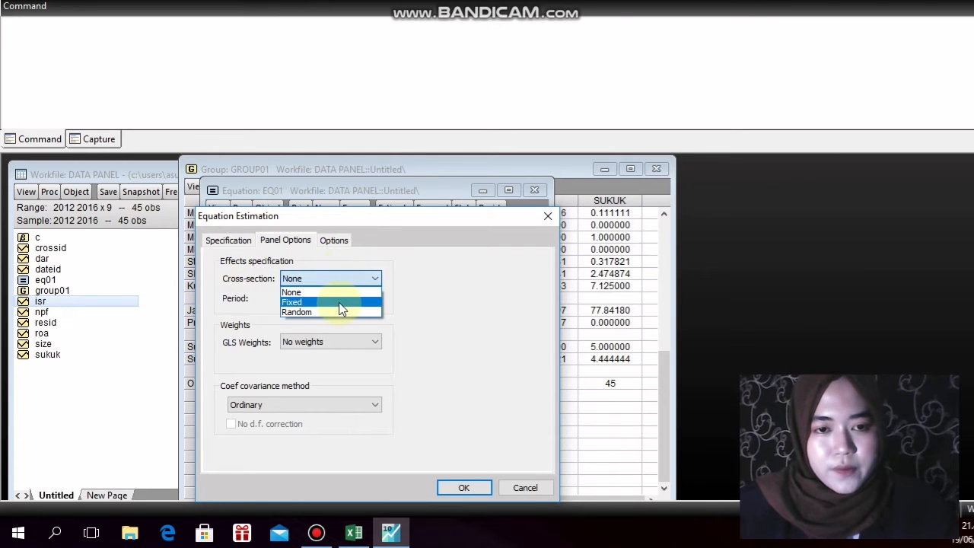
left_click(340, 306)
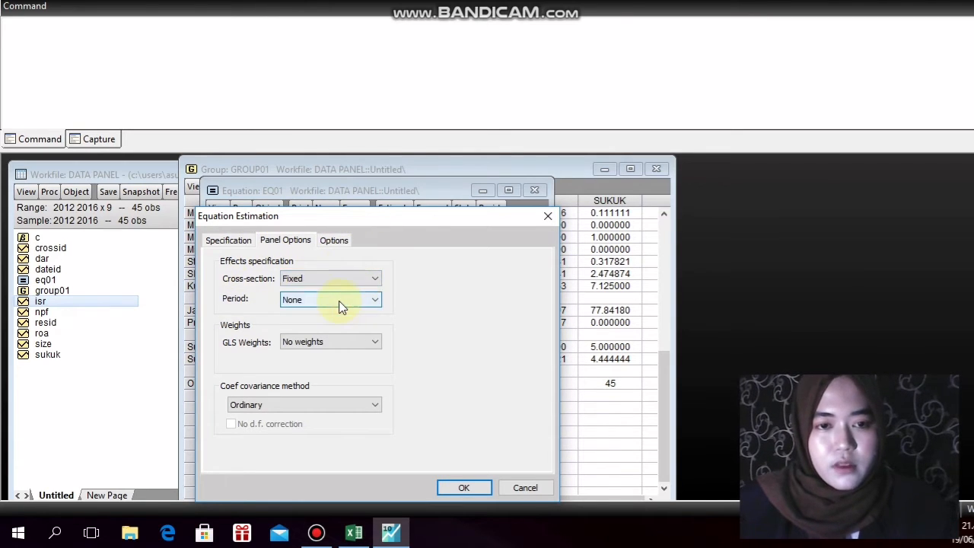
left_click(476, 489)
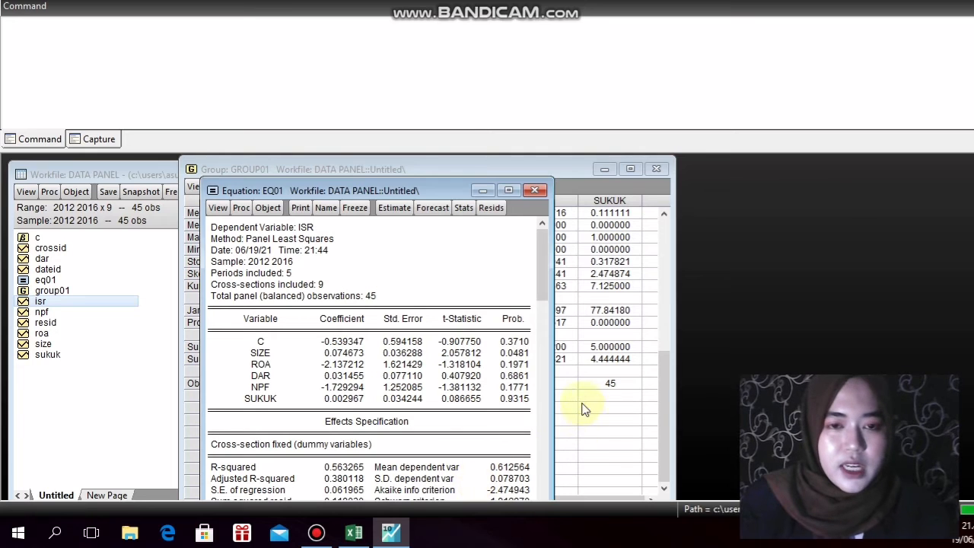
Re-estimate equation eq01 with cross-section effects set to Random
left_click(394, 208)
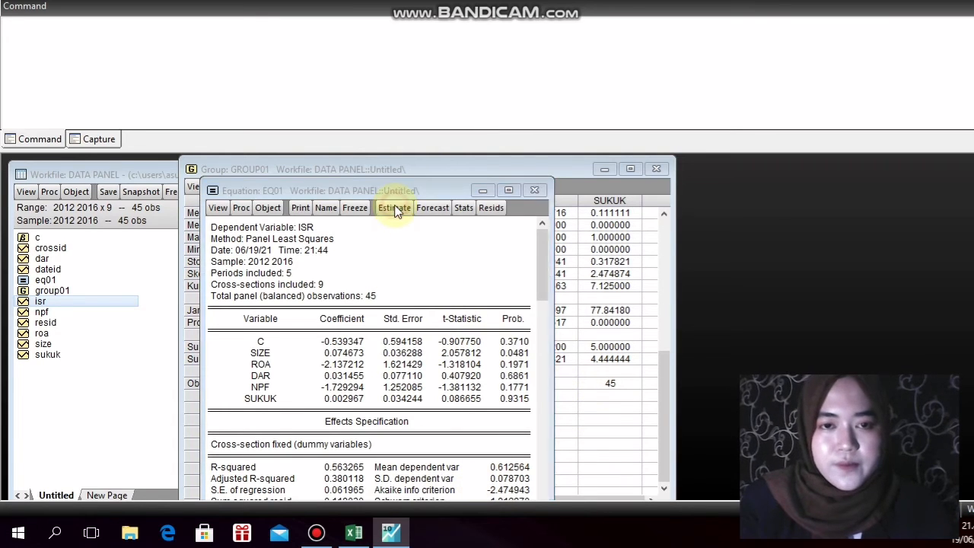
left_click(295, 241)
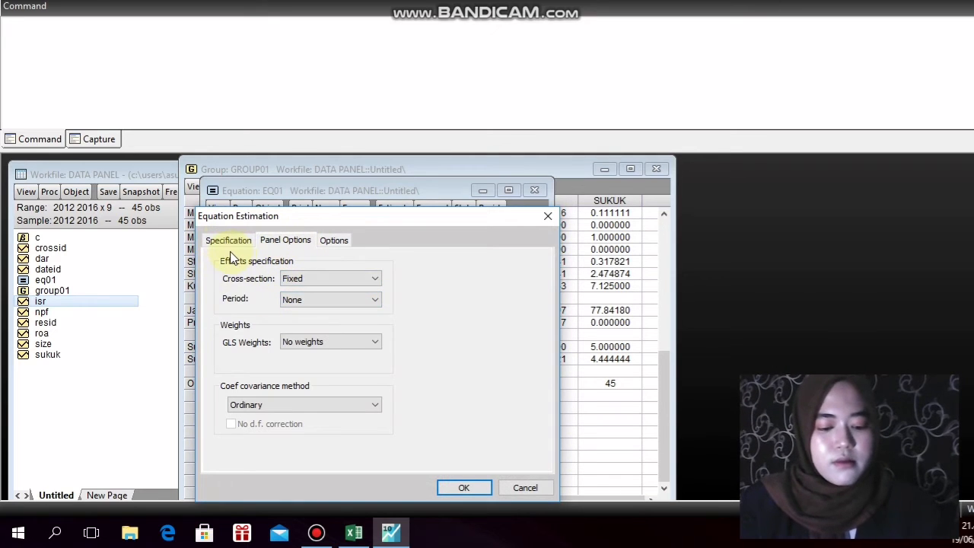
left_click(327, 278)
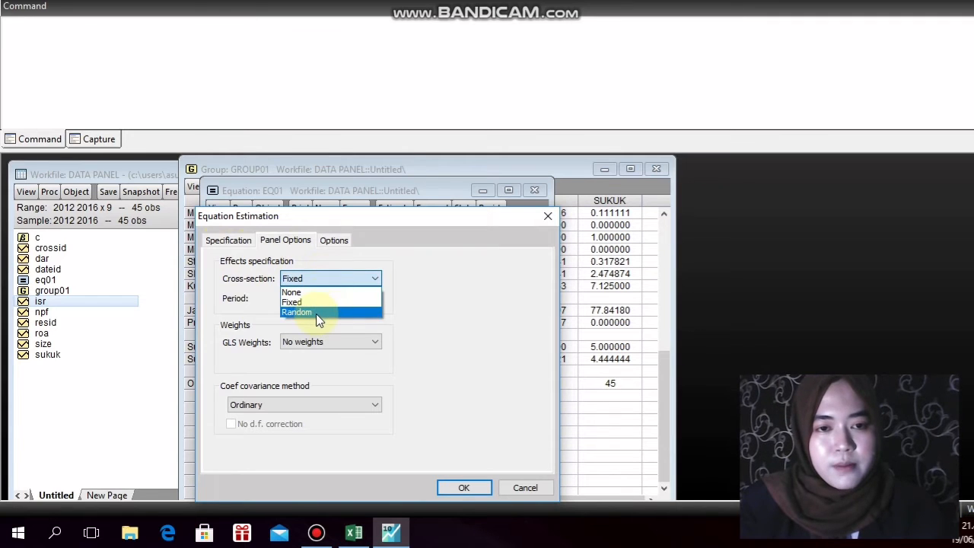
left_click(319, 313)
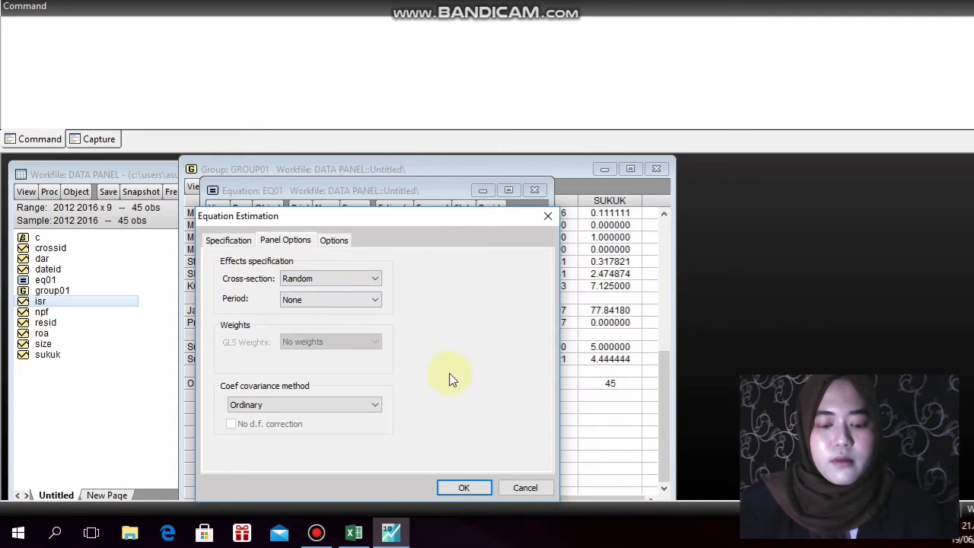
left_click(450, 486)
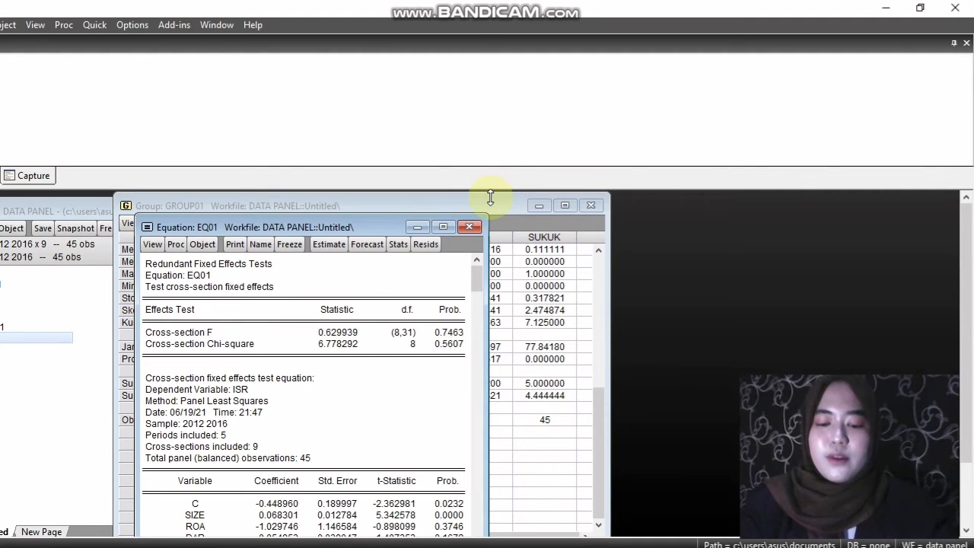
Return equation eq01 to cross-section effects set to Fixed and re-estimate it
left_click(329, 243)
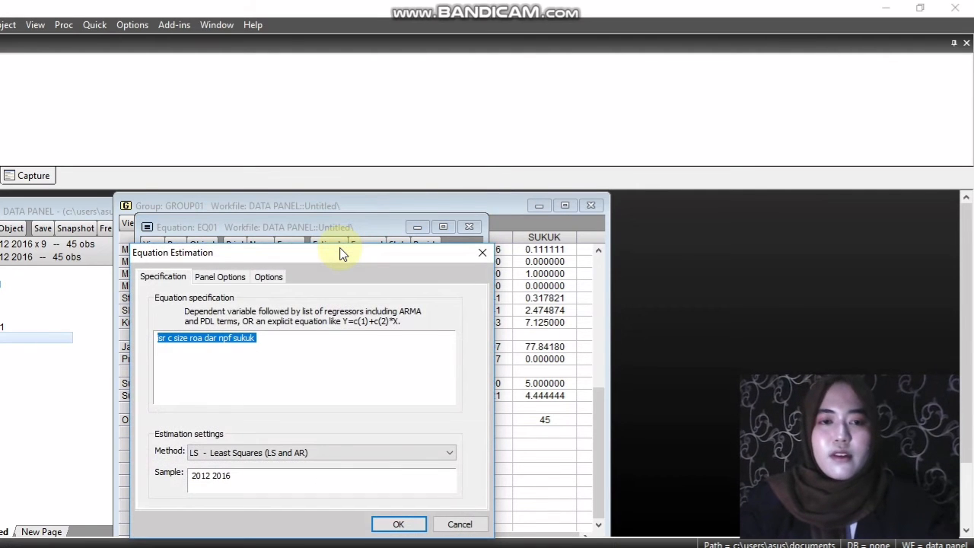
left_click(244, 282)
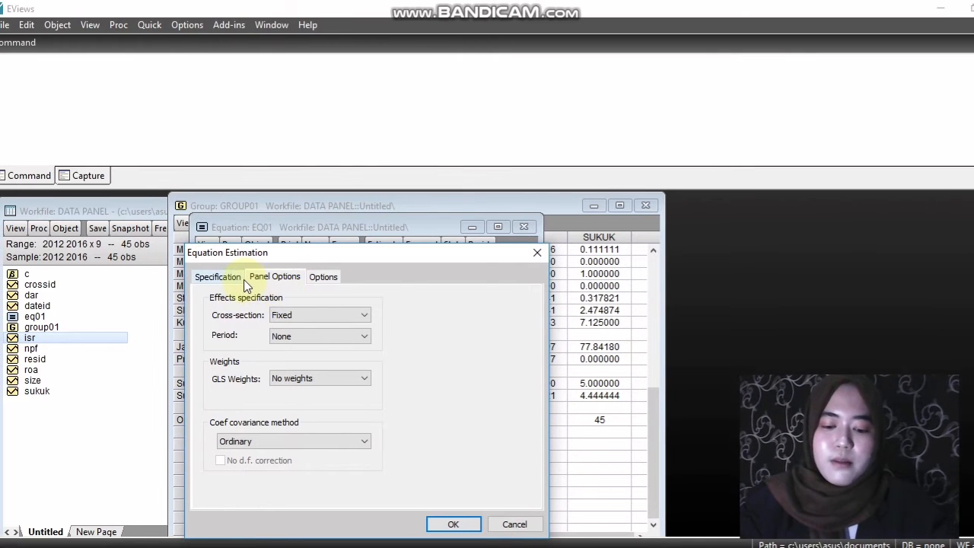
left_click(288, 315)
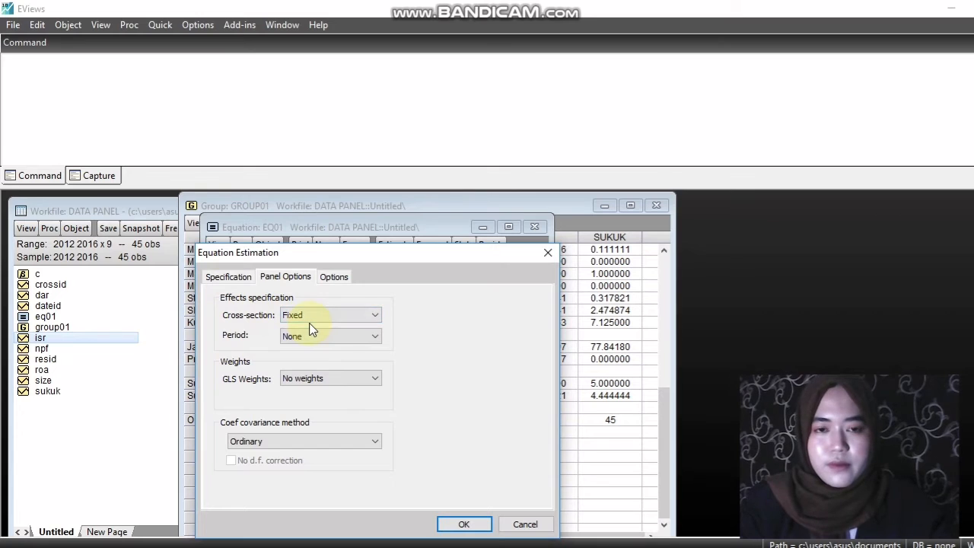
left_click(309, 320)
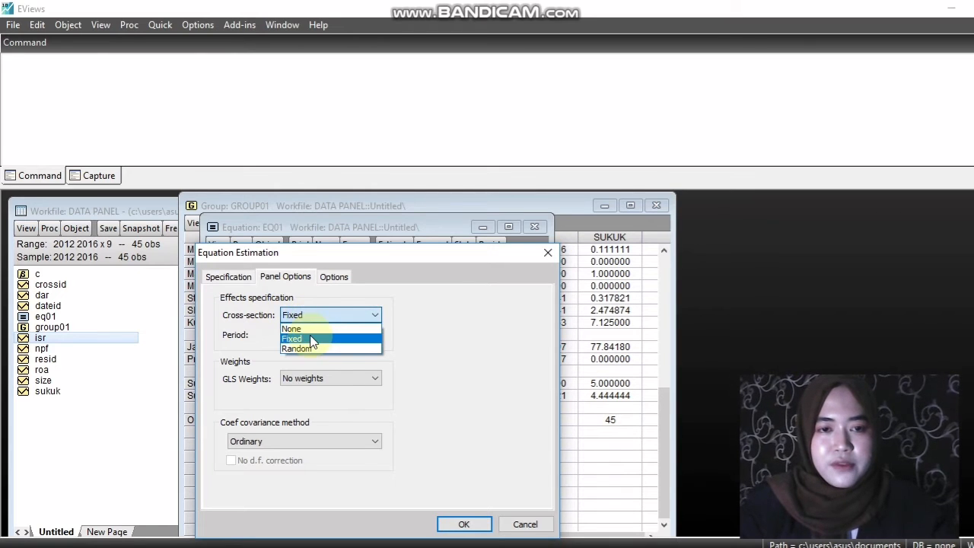
left_click(311, 330)
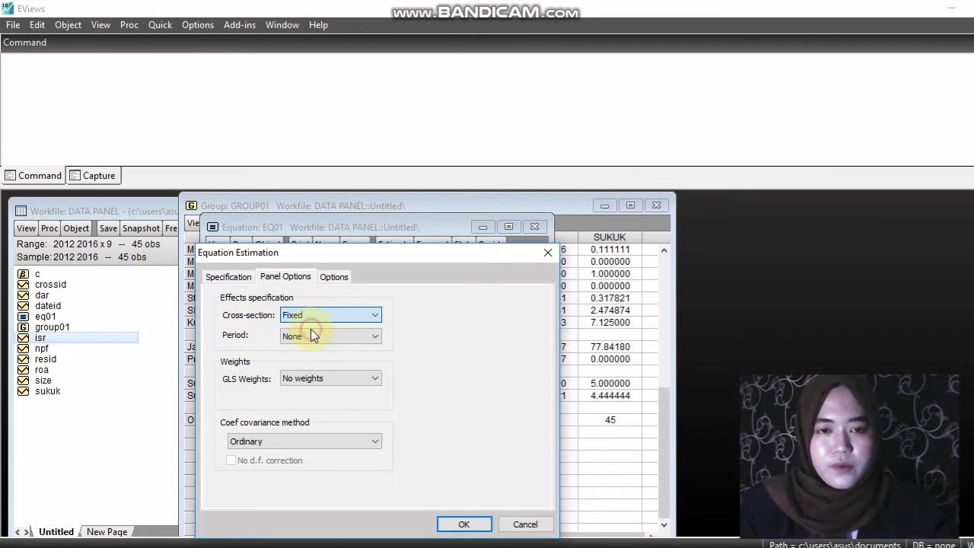
left_click(311, 318)
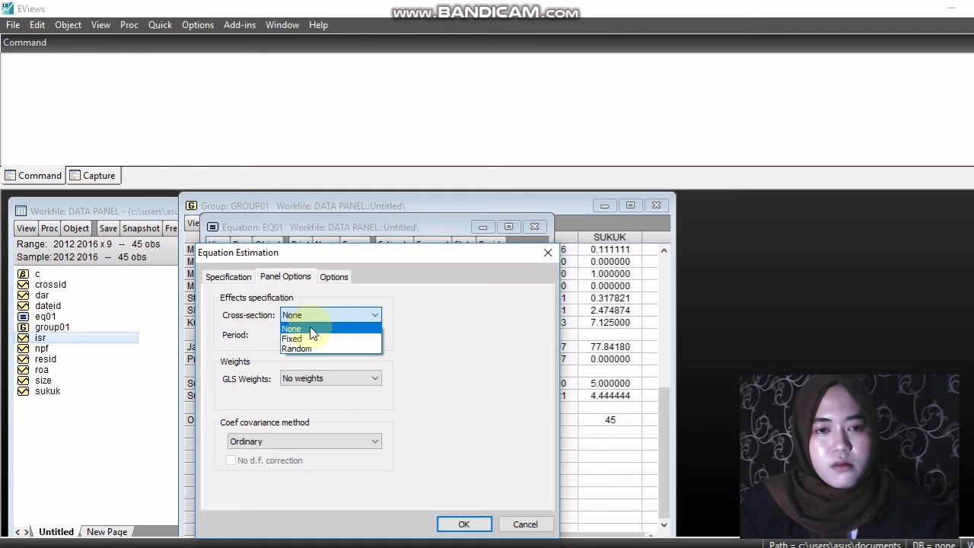
left_click(312, 337)
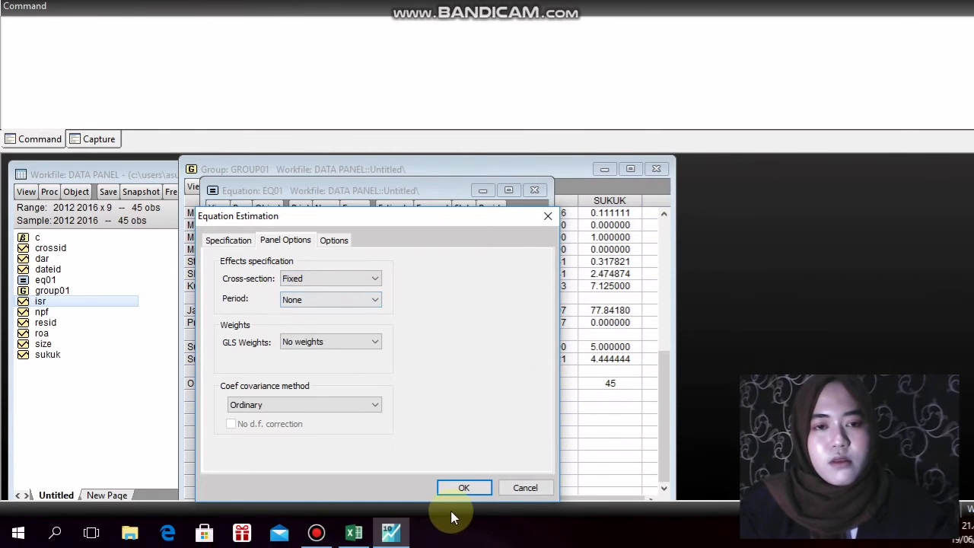
left_click(459, 526)
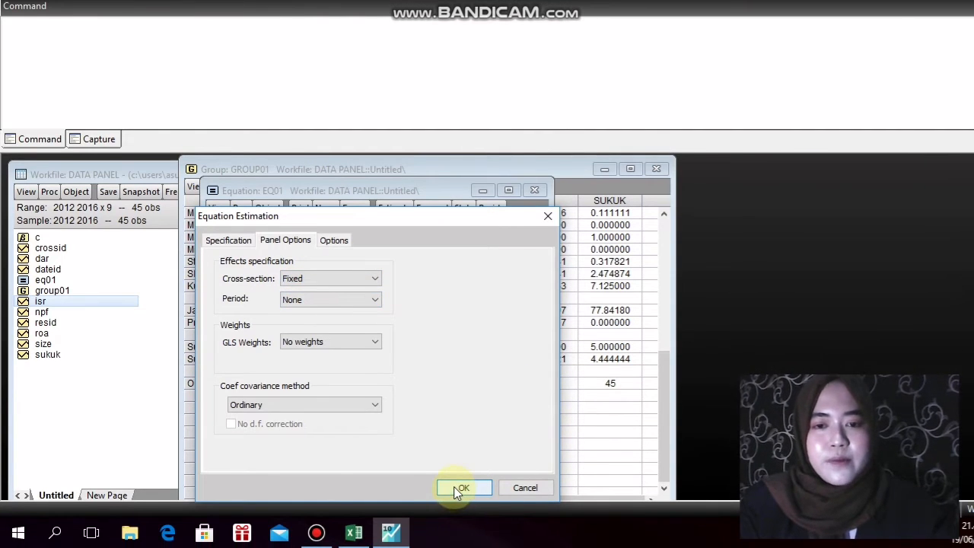
left_click(459, 489)
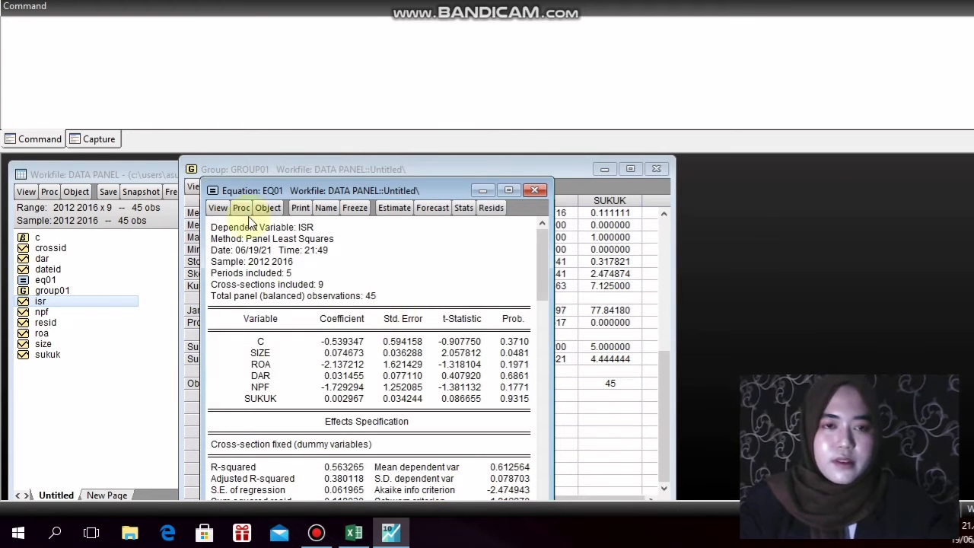
Run the Redundant Fixed Effects - Likelihood Ratio test on the fixed effects estimate of eq01
left_click(218, 209)
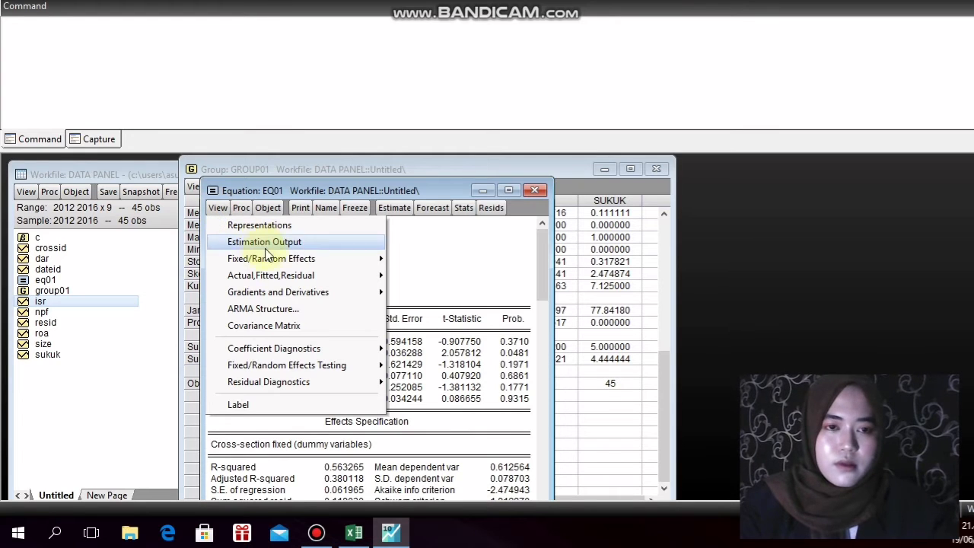
mouse_move(314, 369)
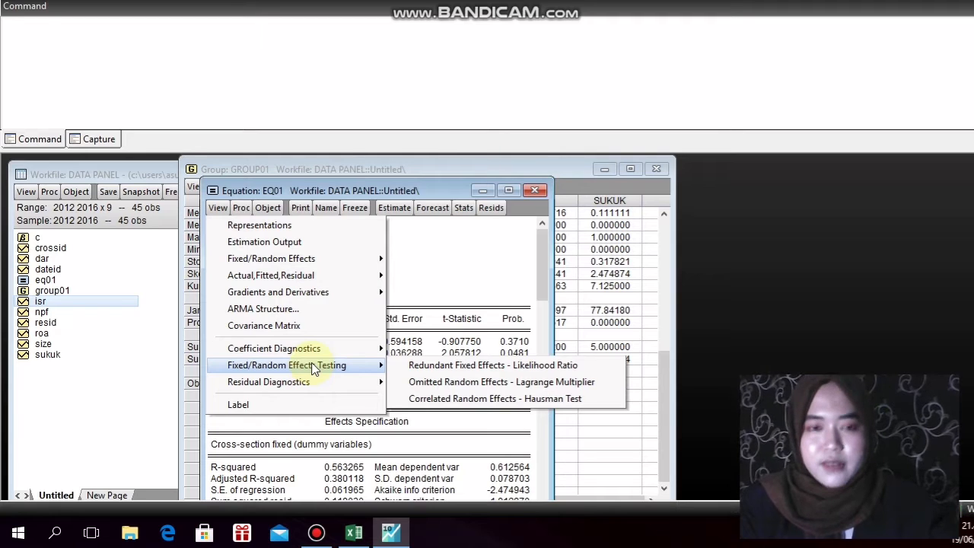
left_click(410, 369)
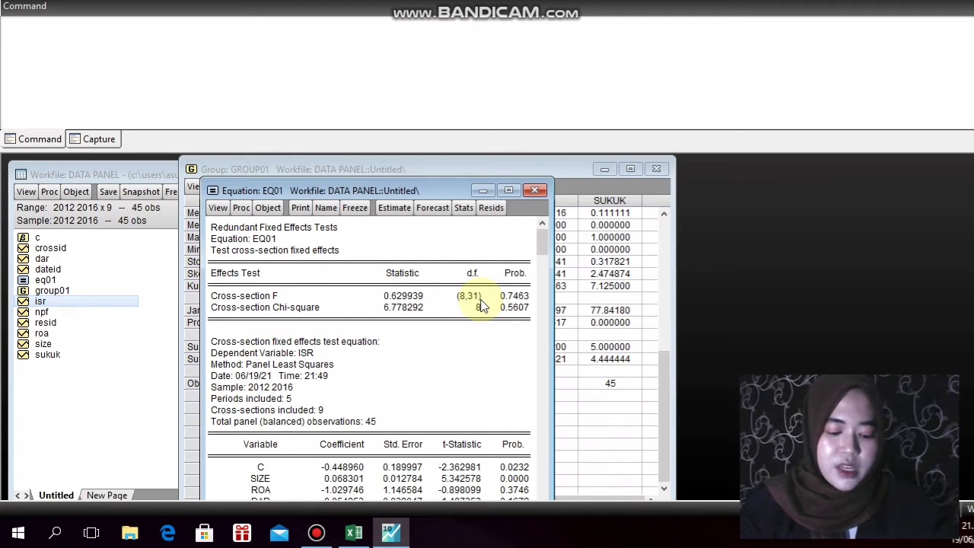
Change the cross-section effects of eq01 to Random and re-estimate the equation
left_click(394, 207)
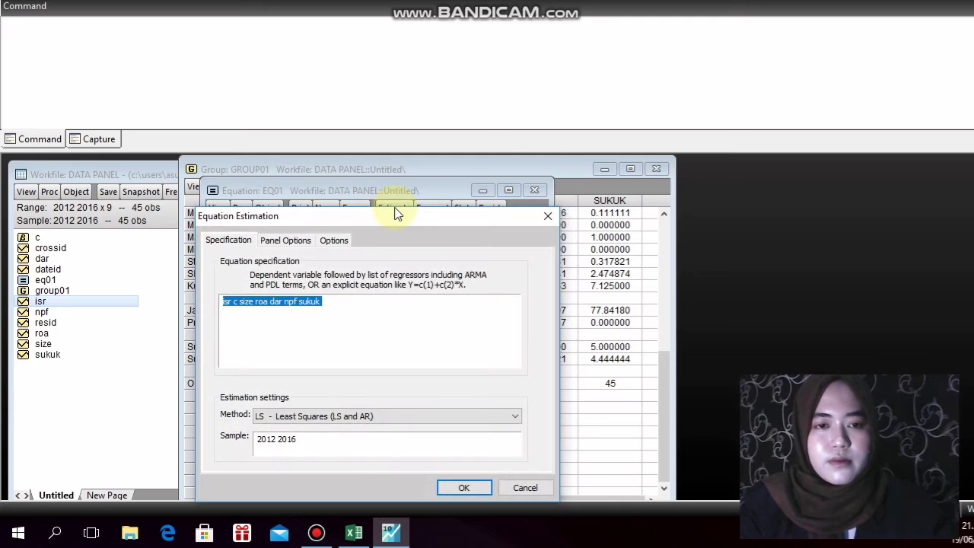
left_click(297, 241)
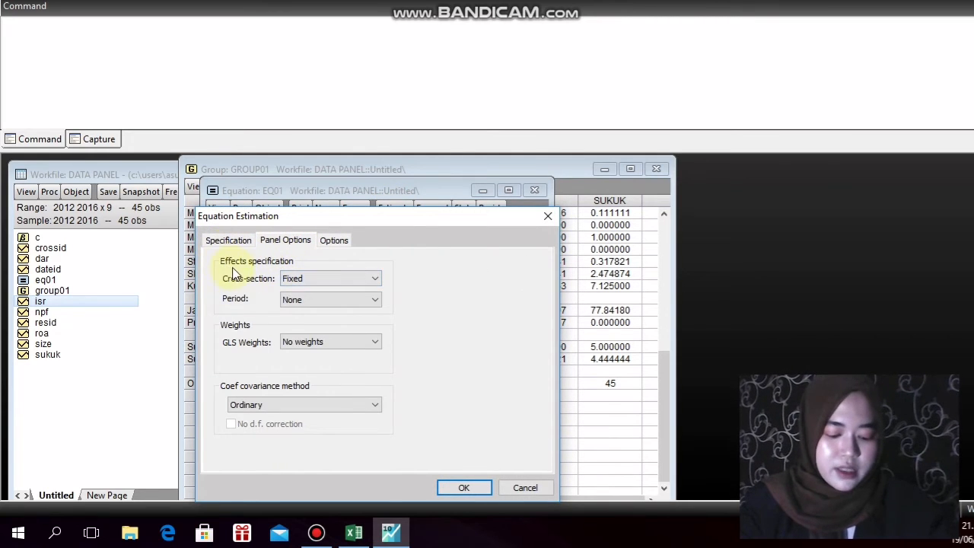
left_click(311, 280)
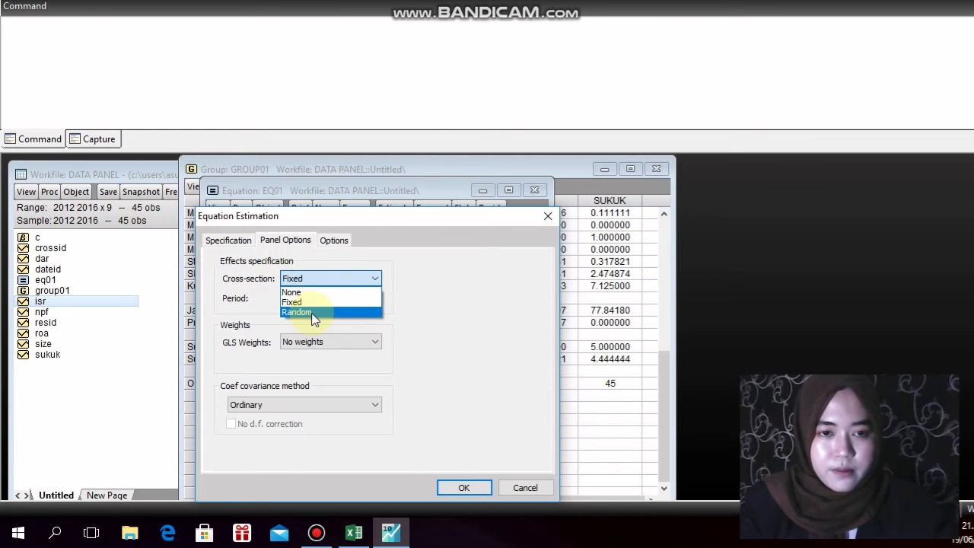
left_click(312, 314)
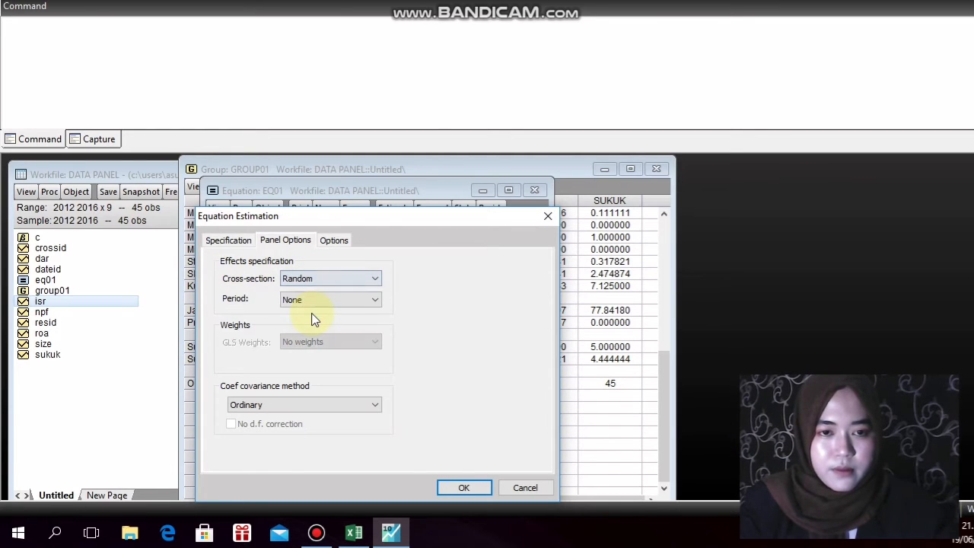
left_click(466, 488)
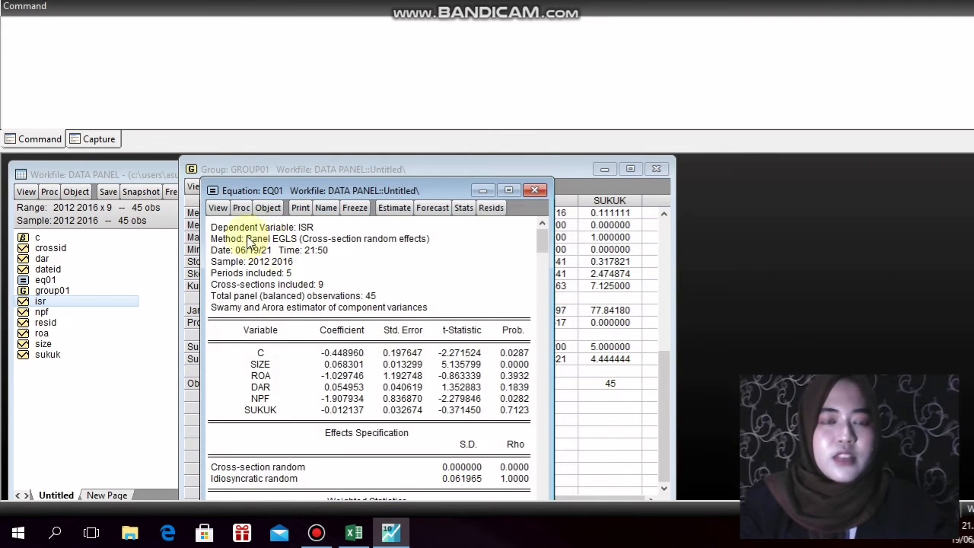
Run the Correlated Random Effects - Hausman Test on the random effects estimate of eq01
left_click(217, 210)
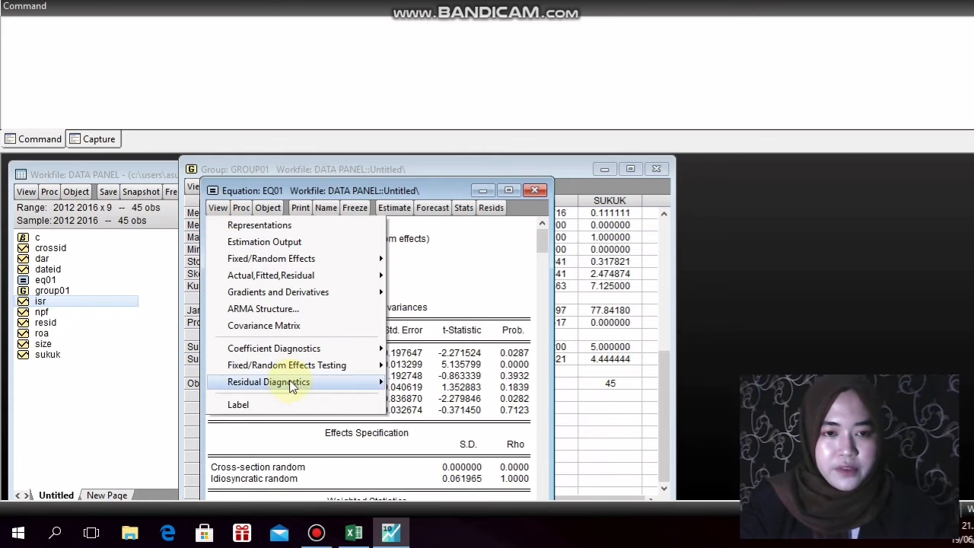
mouse_move(293, 373)
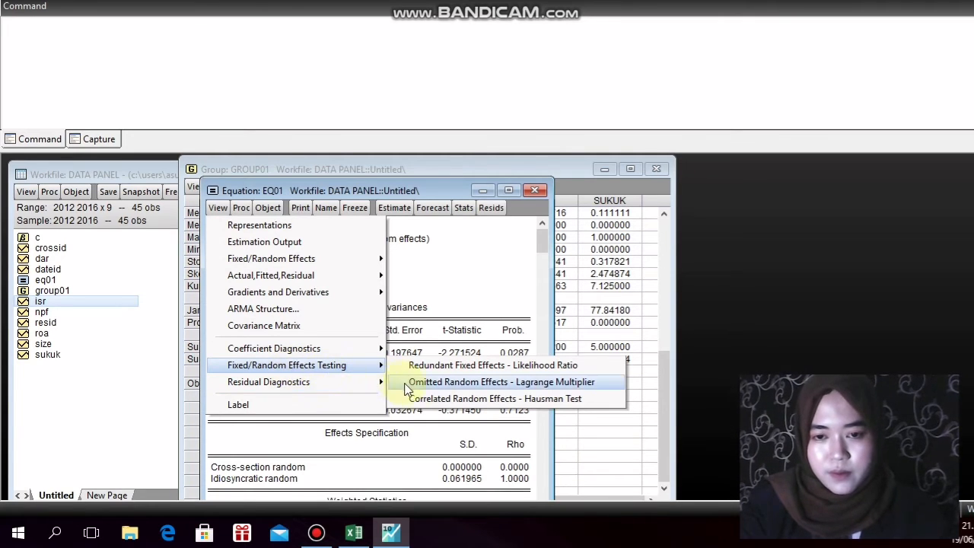
left_click(426, 402)
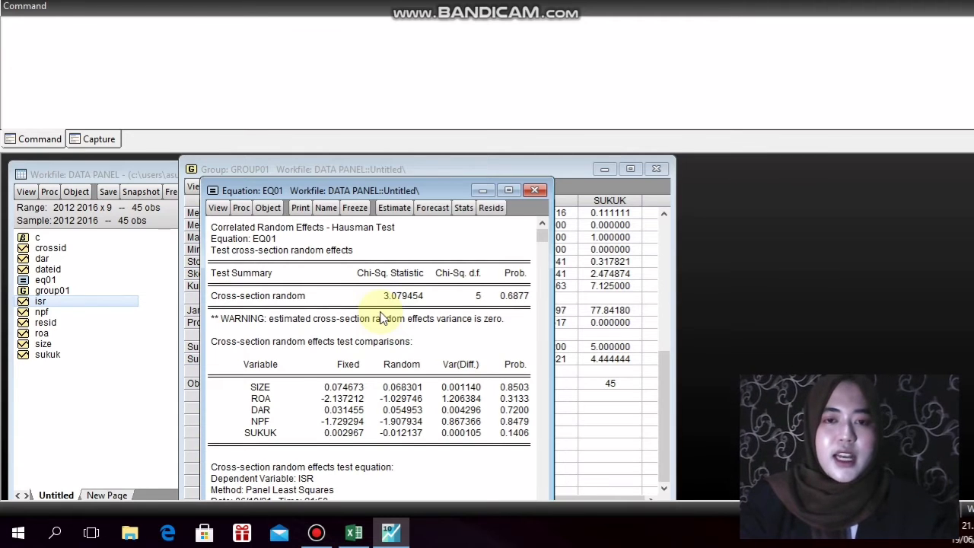
Re-estimate equation eq01 with cross-section effects set to None
left_click(401, 216)
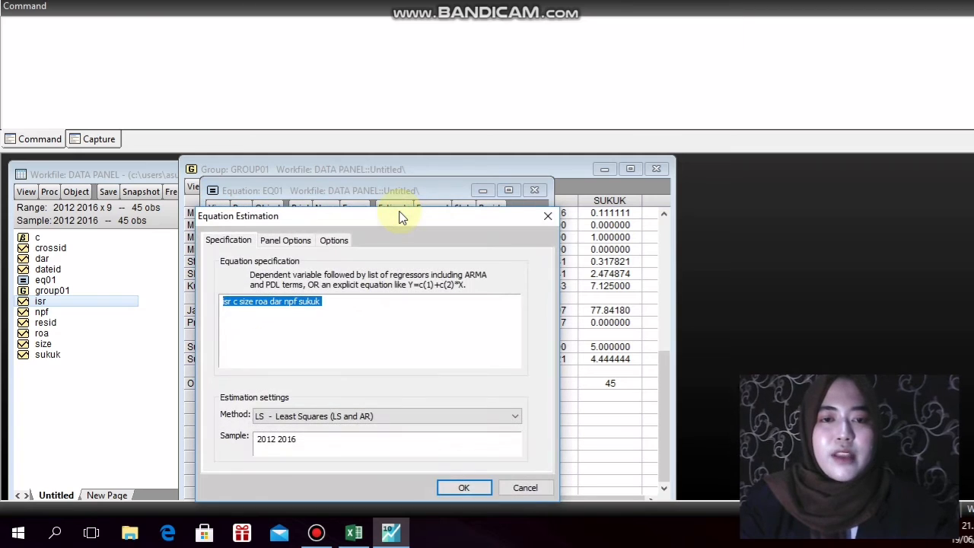
left_click(310, 241)
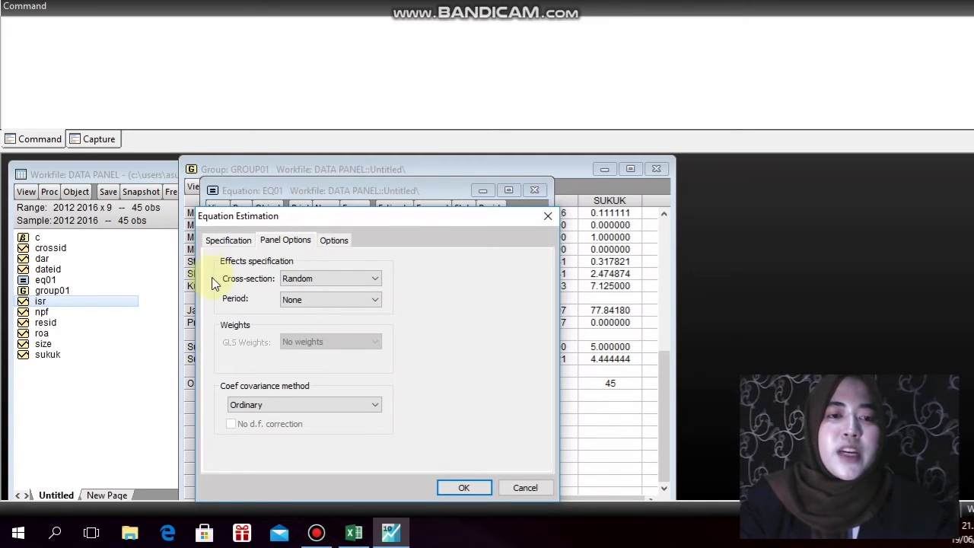
left_click(310, 280)
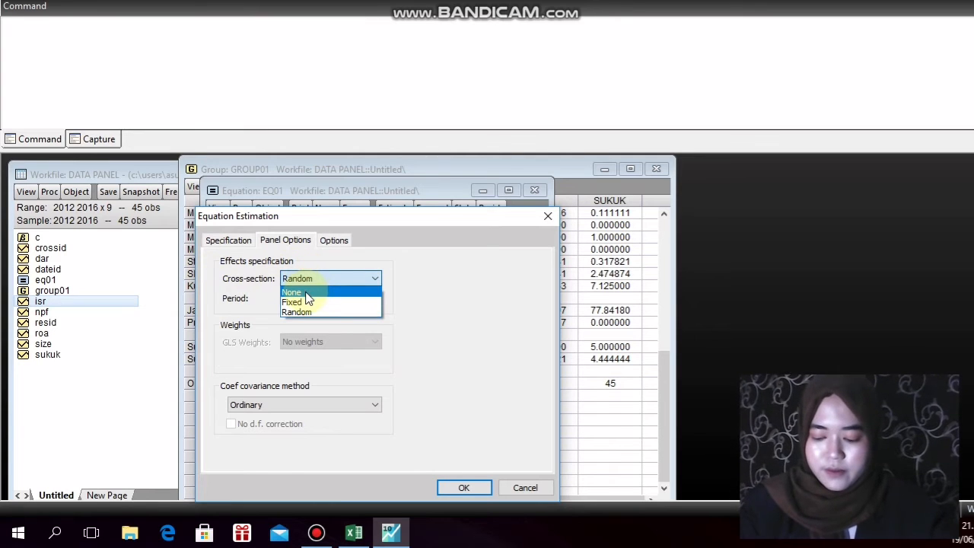
left_click(305, 294)
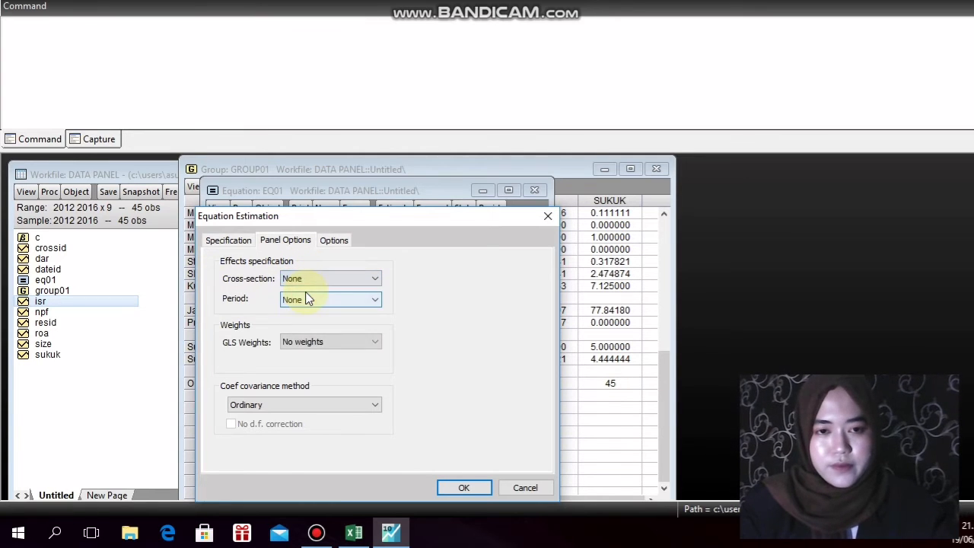
left_click(467, 488)
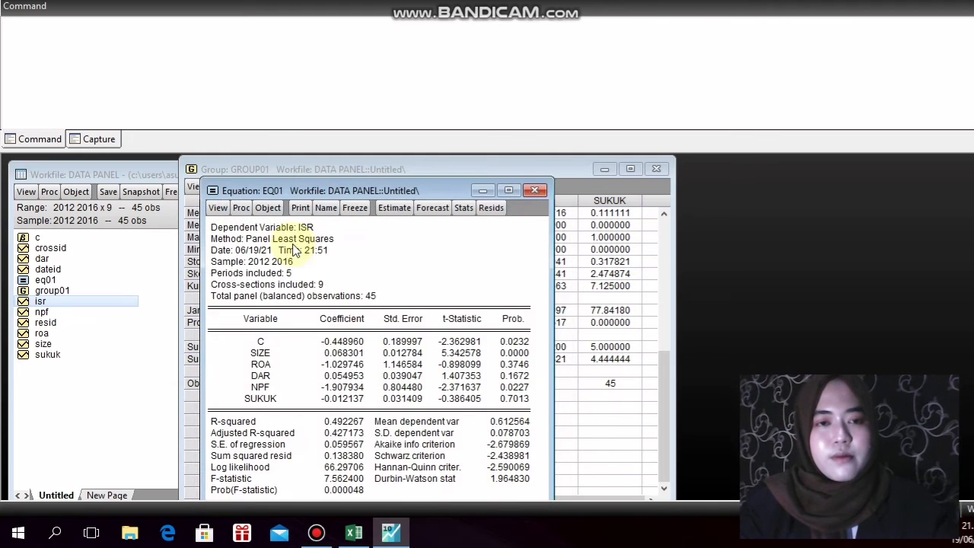
Try to run the Omitted Random Effects - Lagrange Multiplier test on the eq01 estimate without cross-section effects
left_click(219, 209)
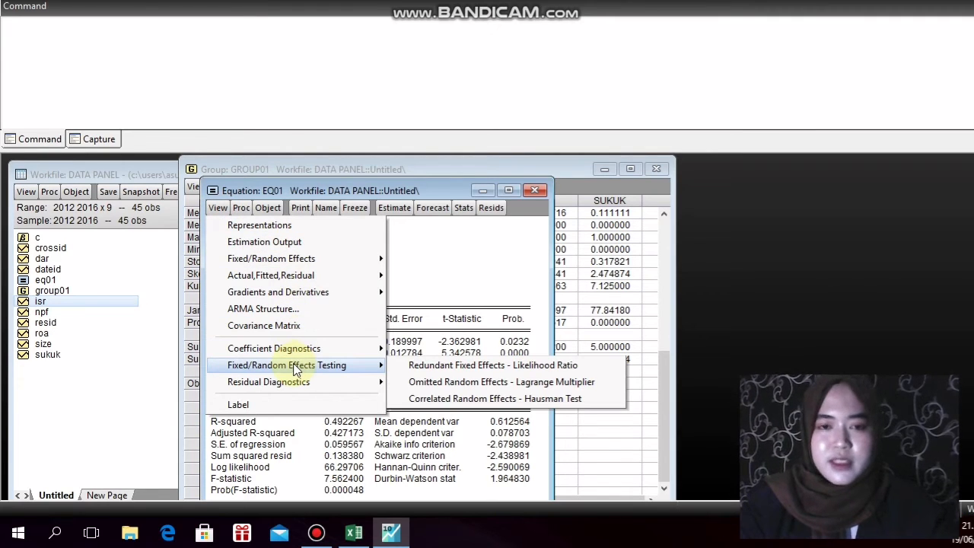
left_click(417, 384)
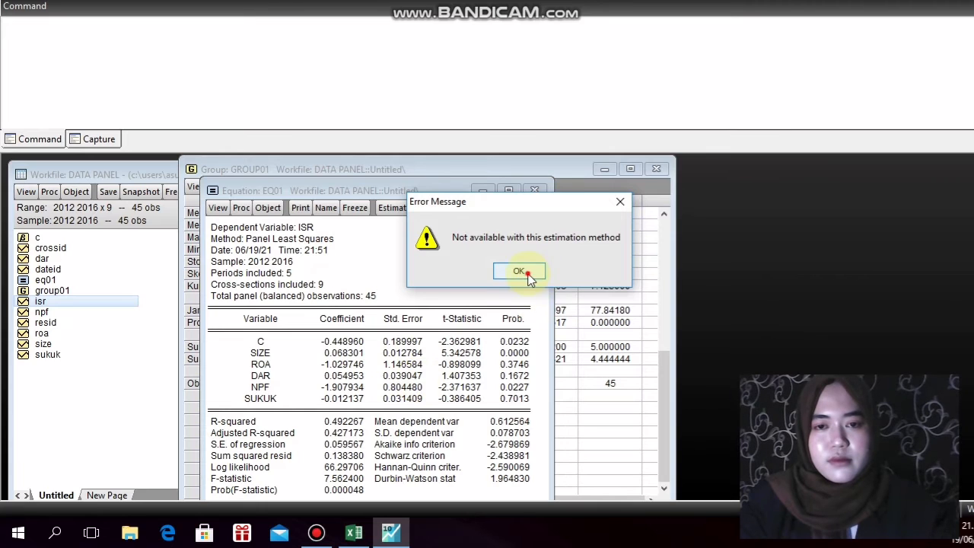
left_click(524, 273)
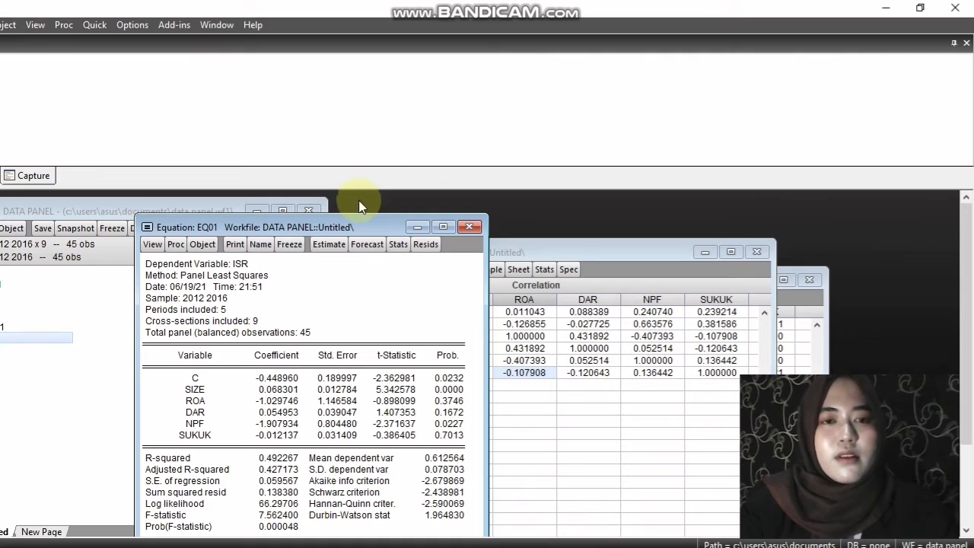
Try to compute correlations for isr, size, roa, dar, npf and sukuk, keeping the untitled group and viewing its correlation matrix
left_click(94, 24)
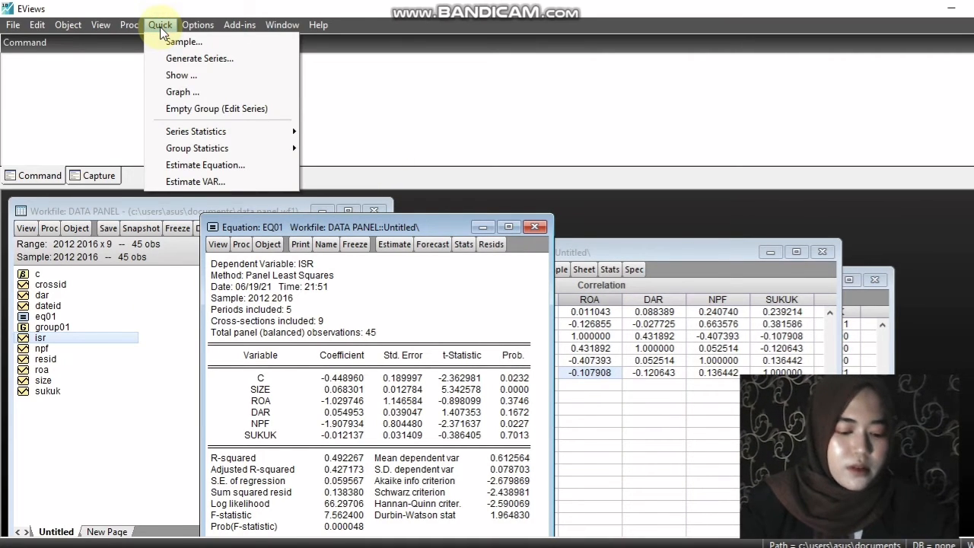
mouse_move(242, 149)
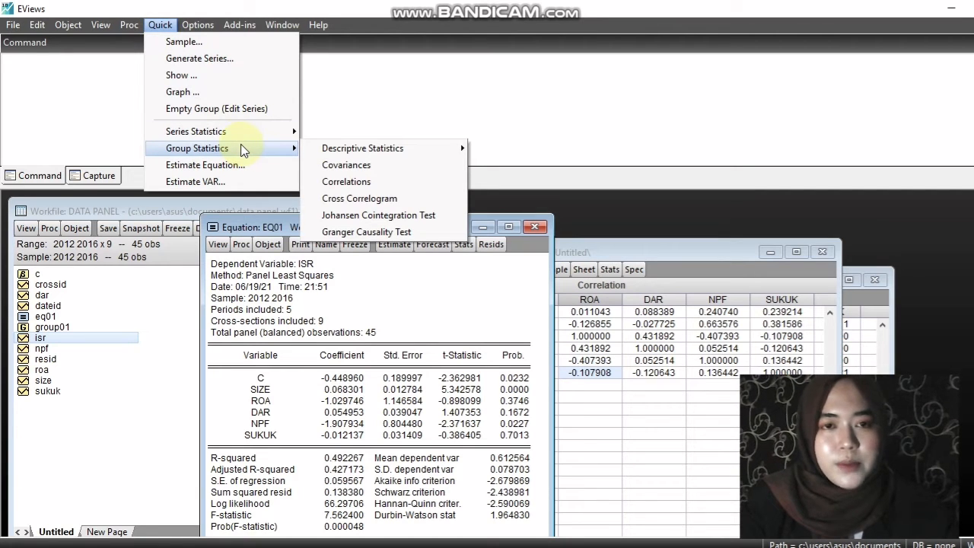
left_click(324, 183)
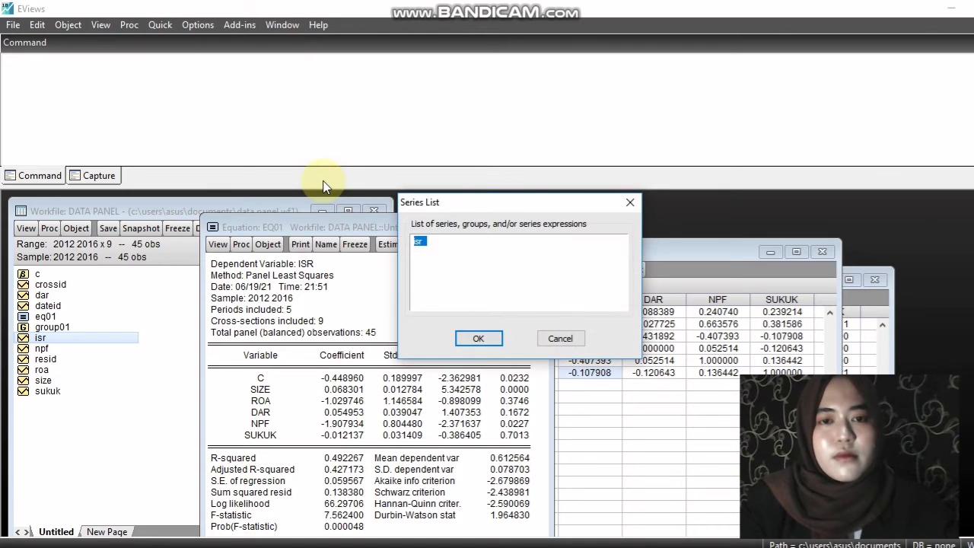
left_click(437, 243)
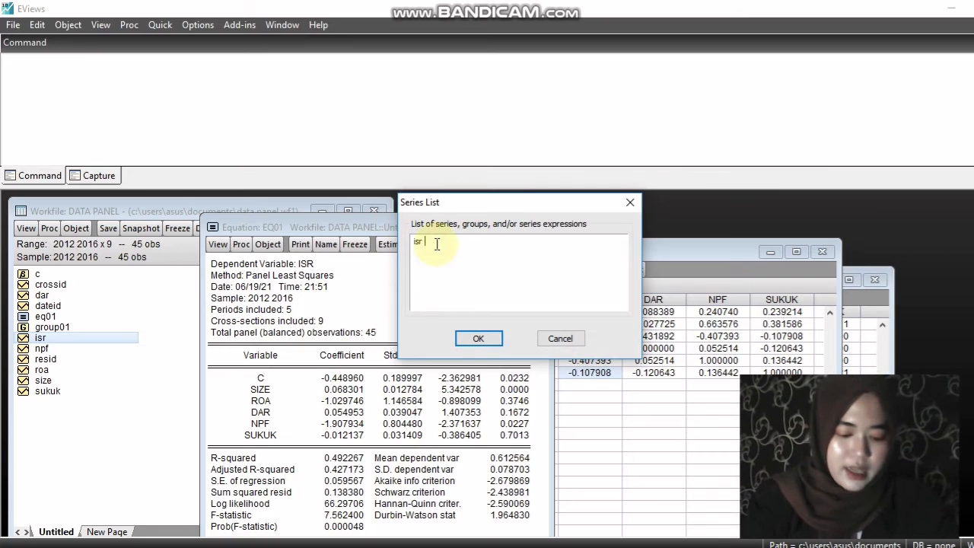
type("size ")
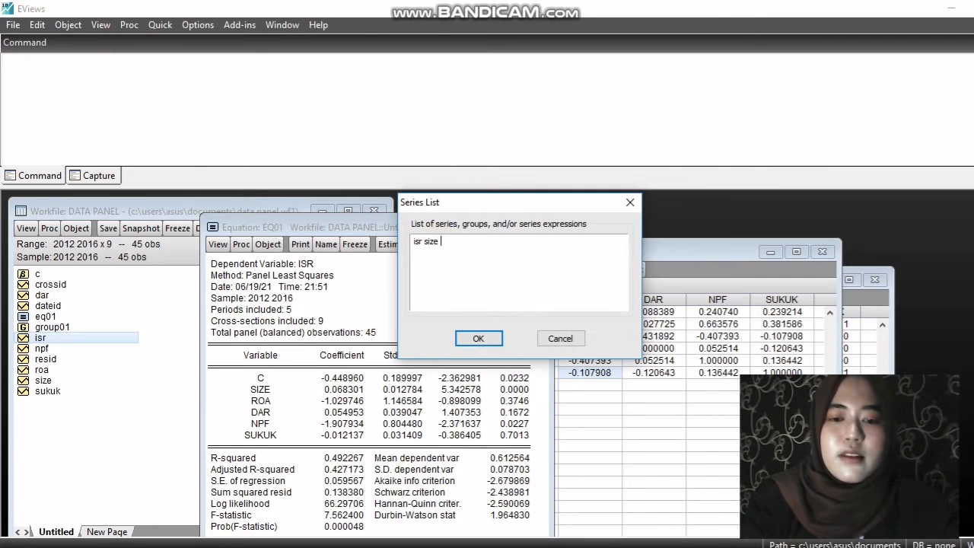
type("roa ")
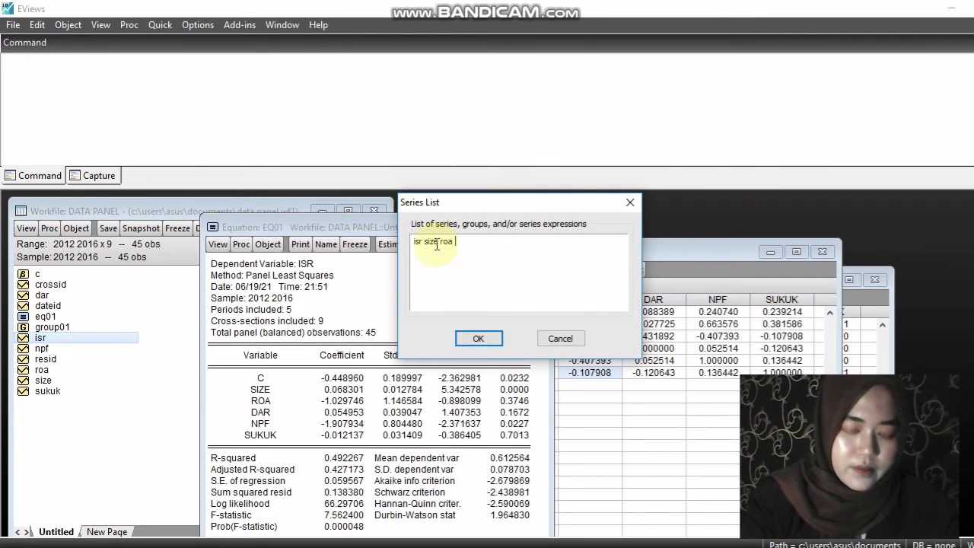
type("dar")
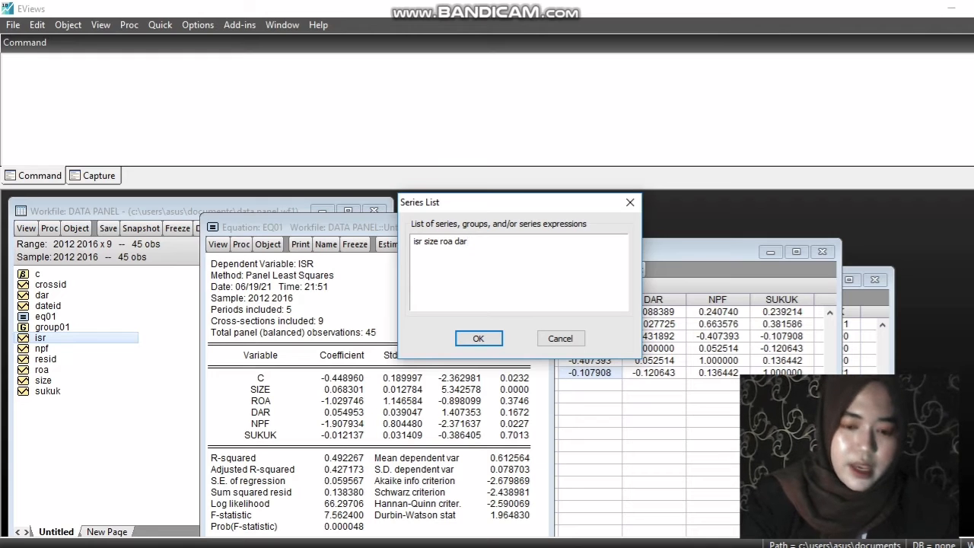
type(" npf sukuk")
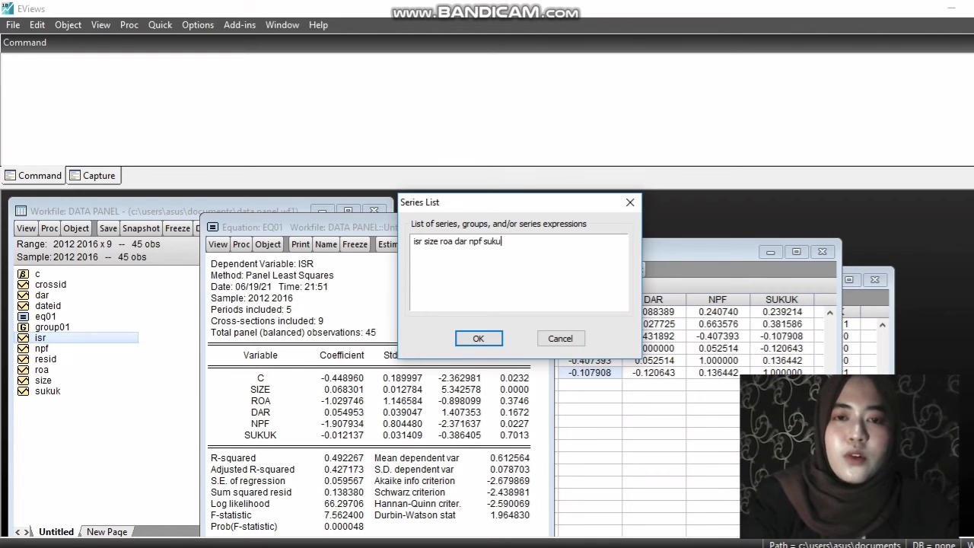
left_click(461, 339)
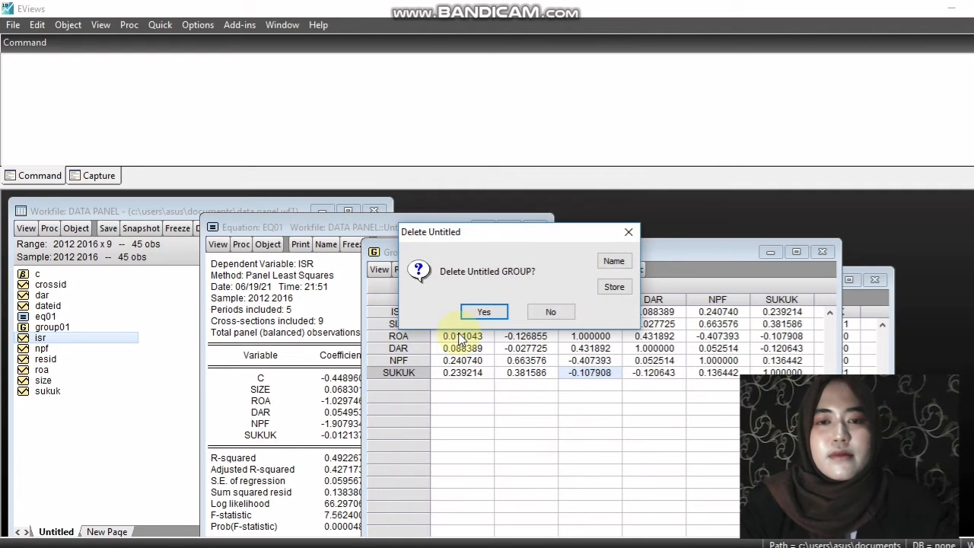
left_click(550, 312)
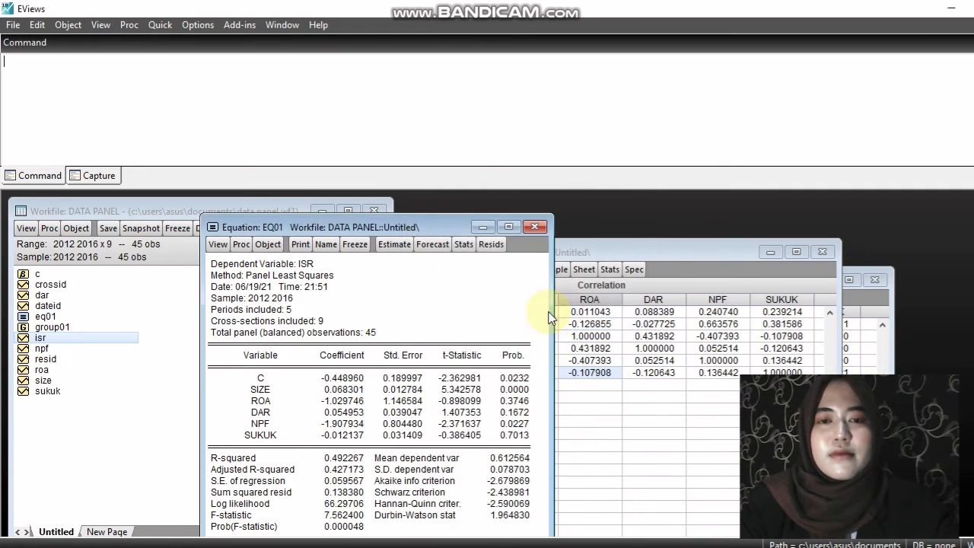
left_click(630, 254)
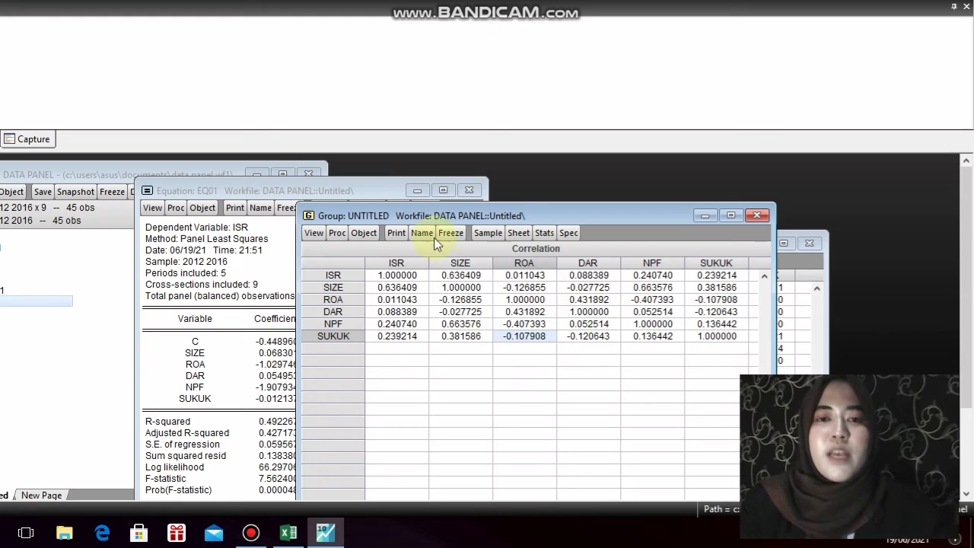
Check the residual diagnostics offered for the eq01 estimate, choosing the Cross-section Dependence Test
left_click(370, 190)
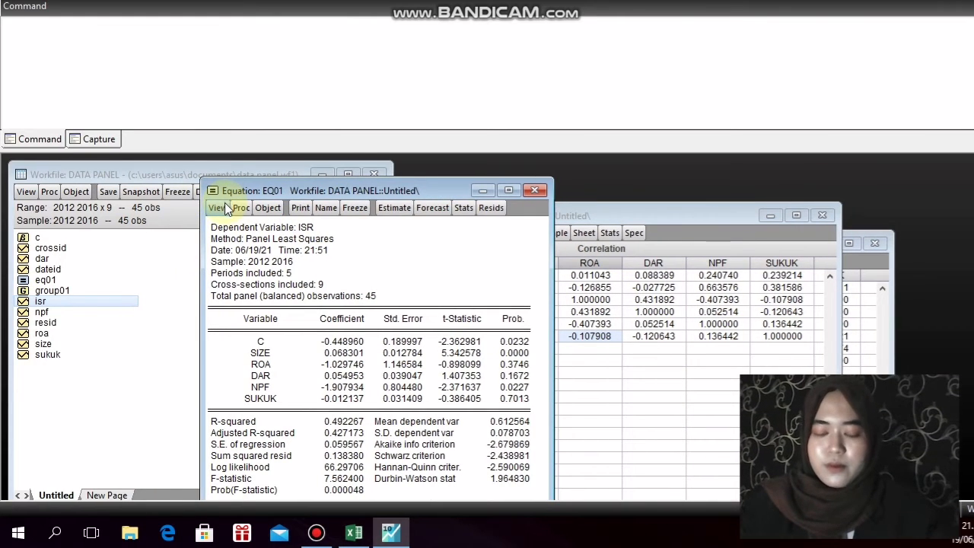
left_click(218, 208)
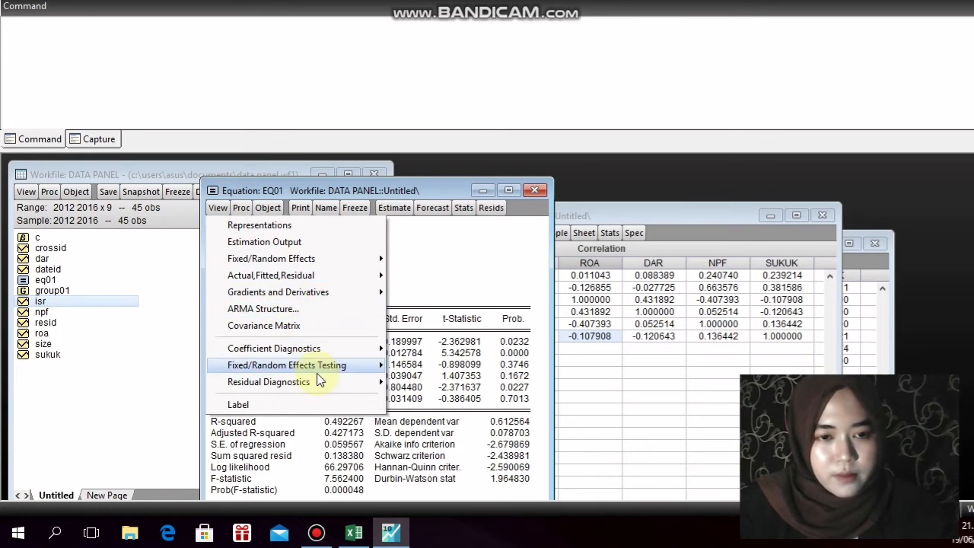
mouse_move(322, 388)
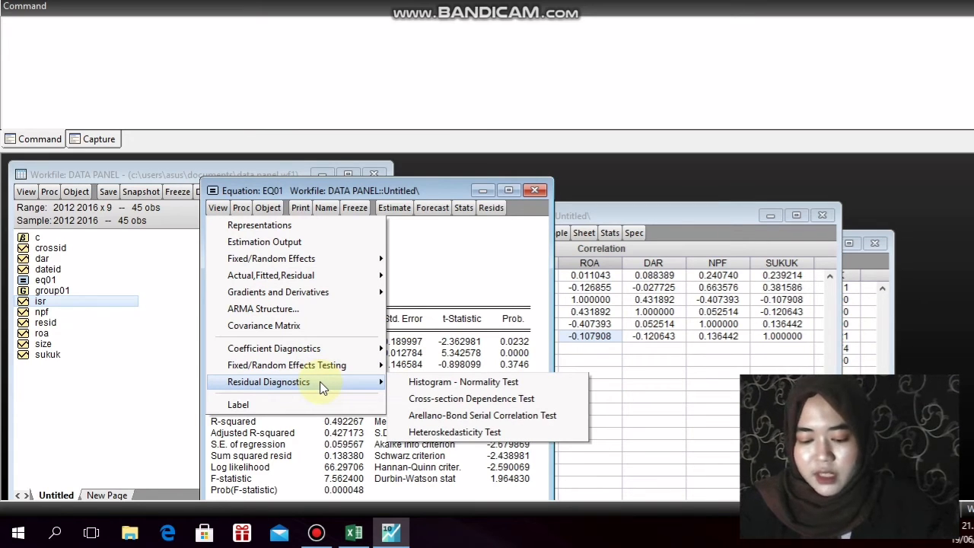
left_click(414, 401)
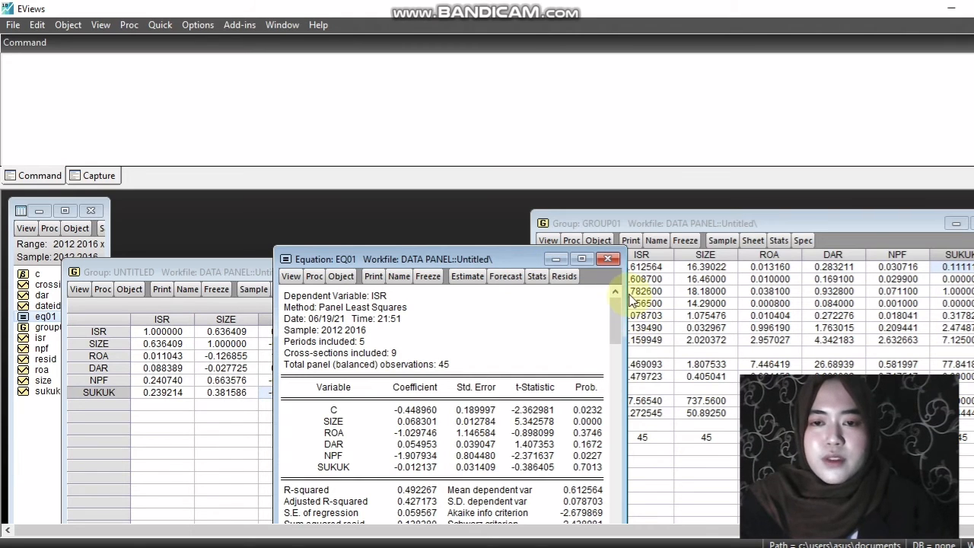
Move and enlarge the EQ01 equation window so its whole regression output fits, down to Prob(F-statistic)
mouse_move(627, 287)
left_mouse_down()
mouse_move(667, 275)
mouse_move(617, 276)
left_mouse_up()
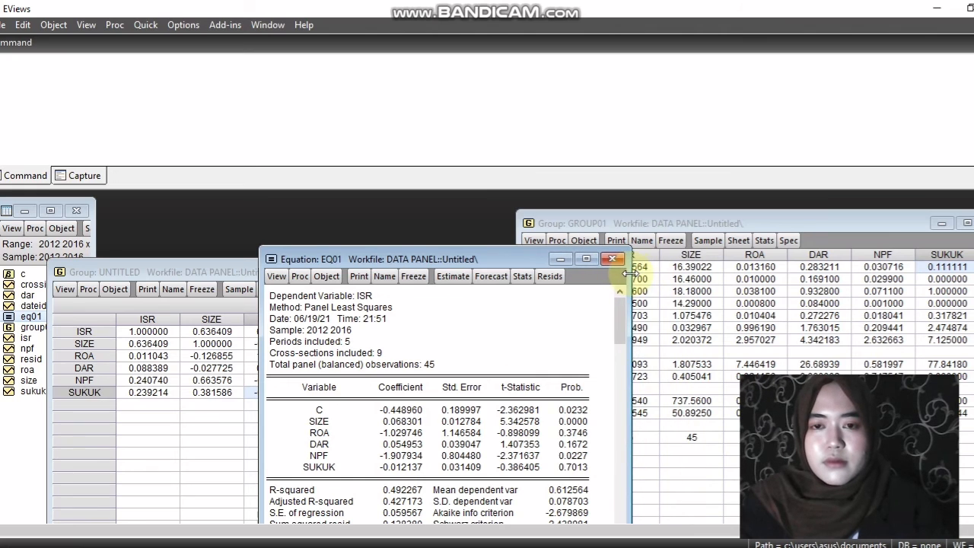
left_click_drag(514, 261, 519, 199)
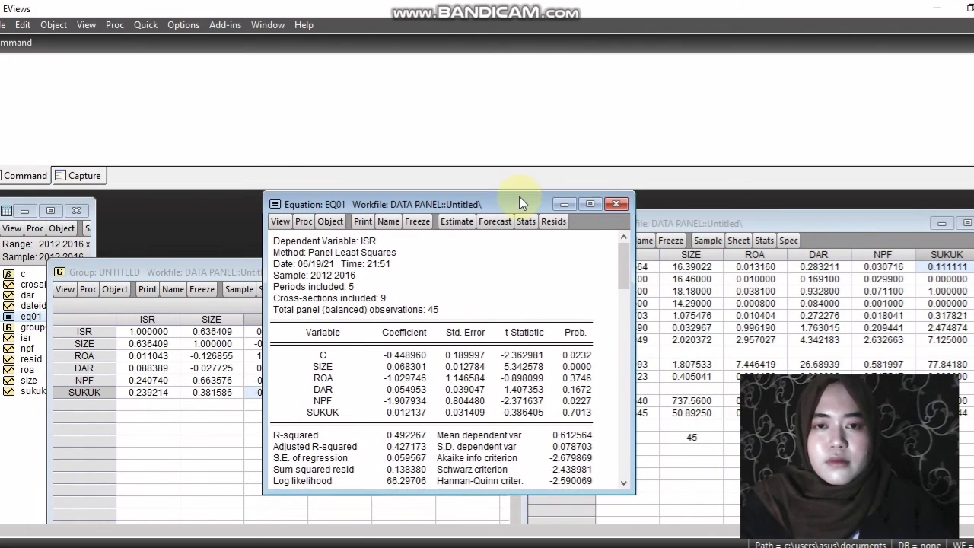
left_click_drag(441, 452, 441, 484)
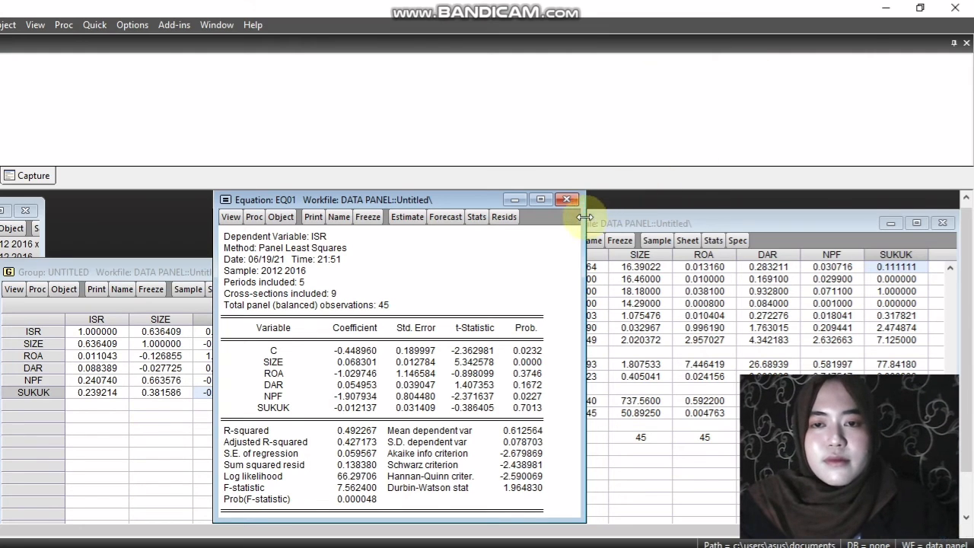
left_click_drag(584, 217, 588, 216)
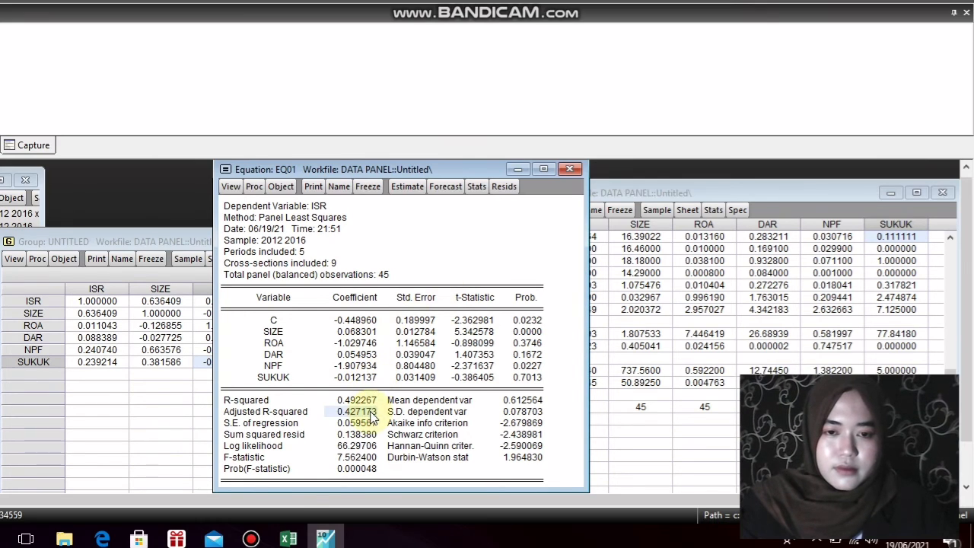
Examine the adjusted R-squared, the t-statistics of SIZE through SUKUK and the probability of DAR in the eq01 output
left_click(359, 442)
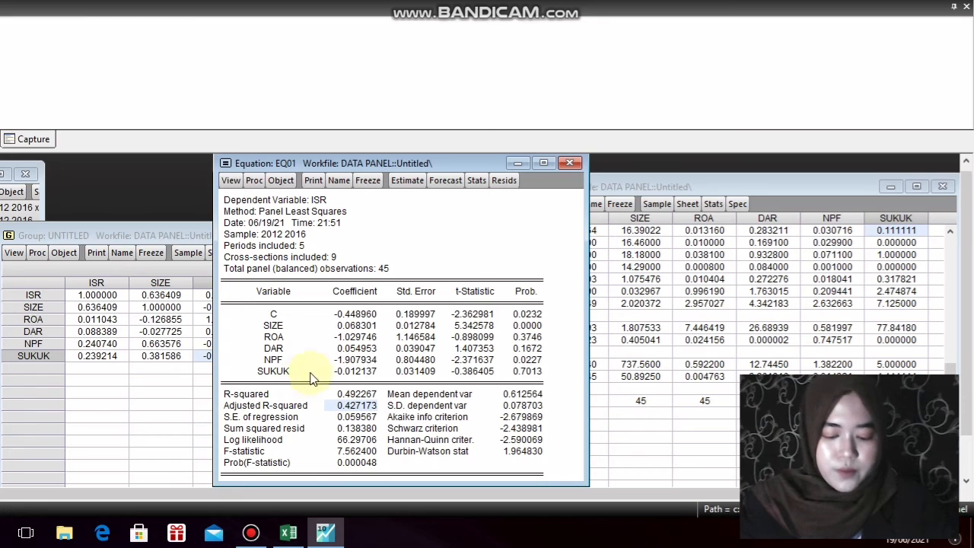
left_click_drag(485, 324, 486, 371)
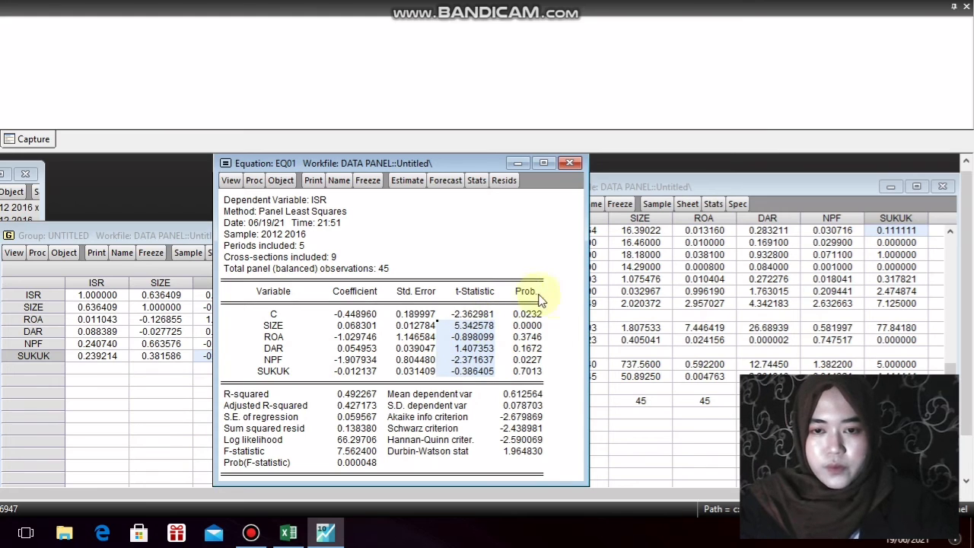
left_click(527, 348)
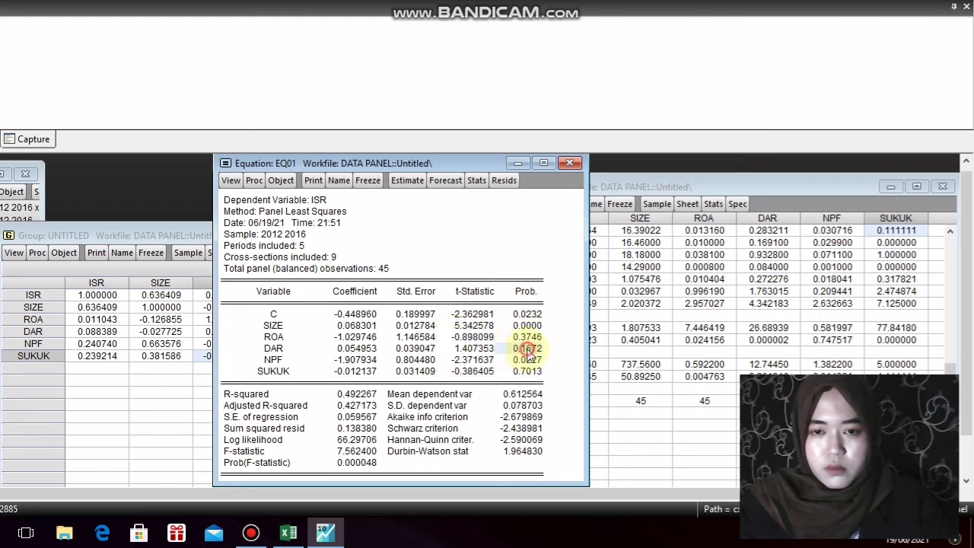